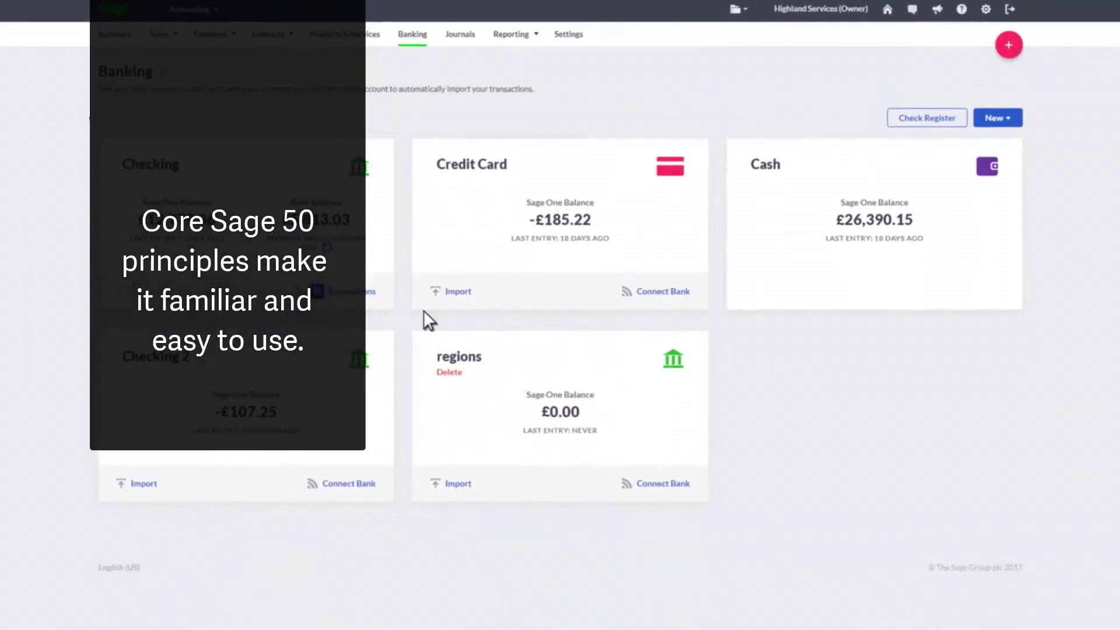
Open the Checking account's incoming transactions from its Banking card.
{"action": "left_click", "coordinate": [348, 296]}
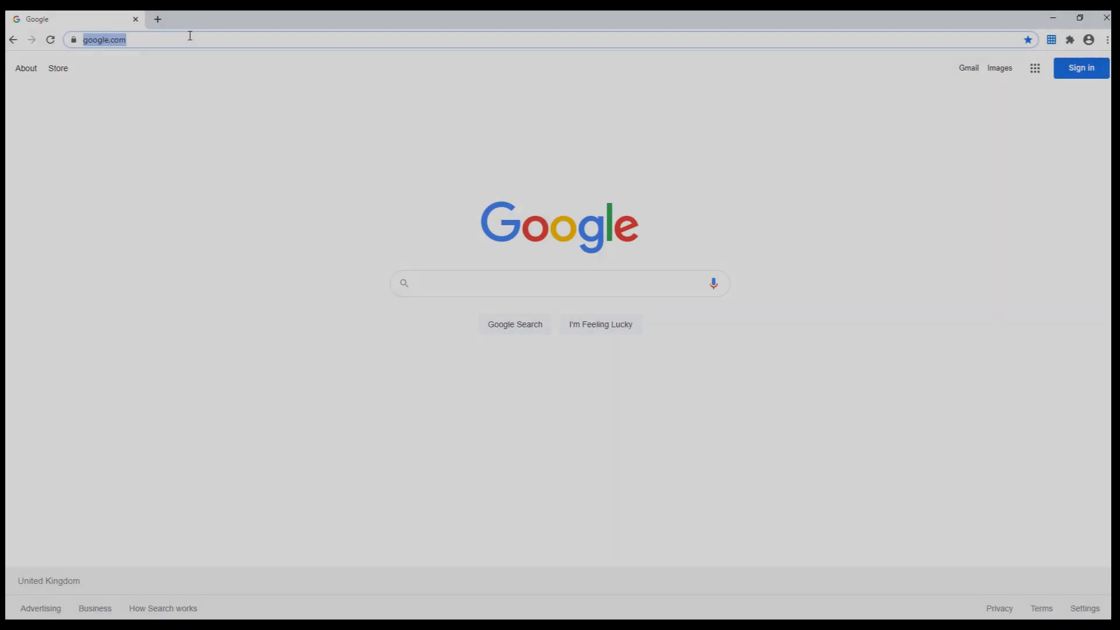
Go to sage.com and log in to Sage Business Cloud Accounting & Payroll.
{"action": "type", "text": "sage.com"}
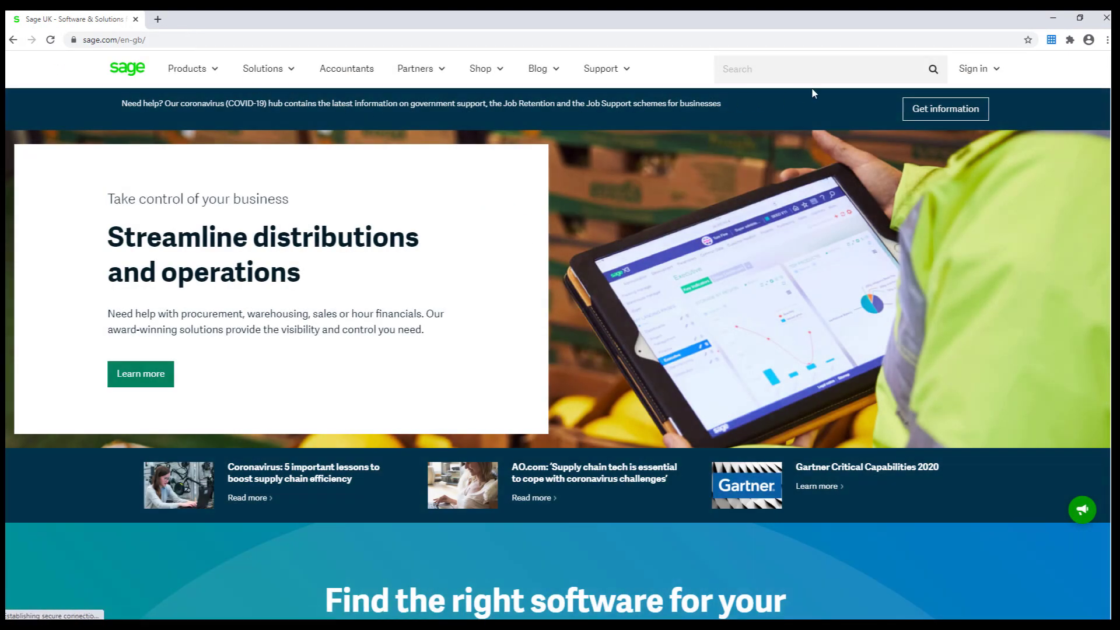
{"action": "left_click", "coordinate": [970, 69]}
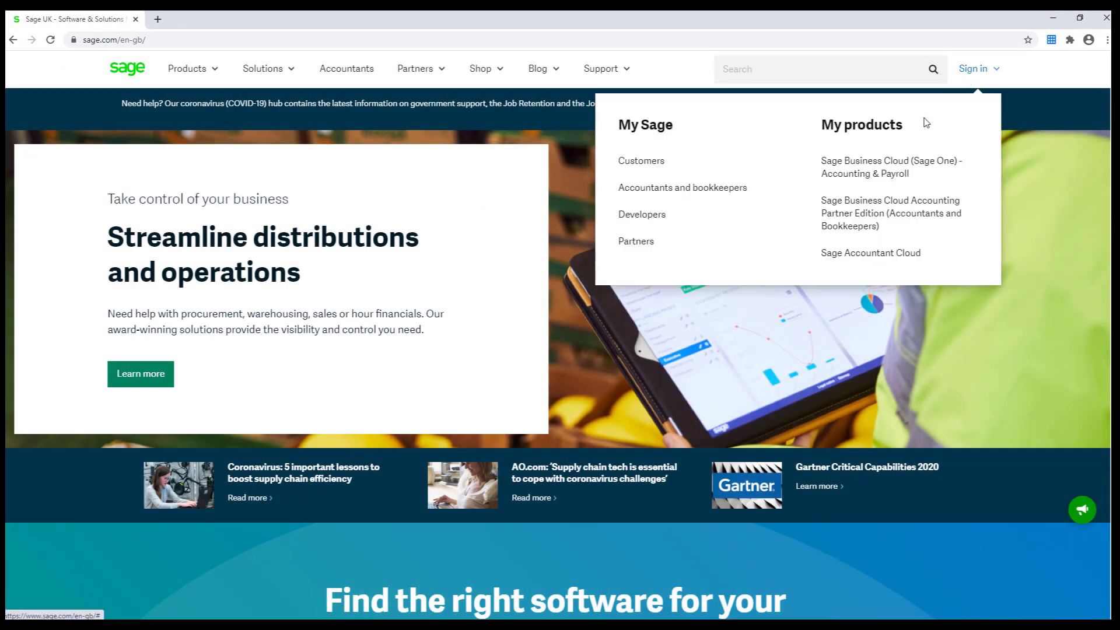
{"action": "left_click", "coordinate": [888, 172]}
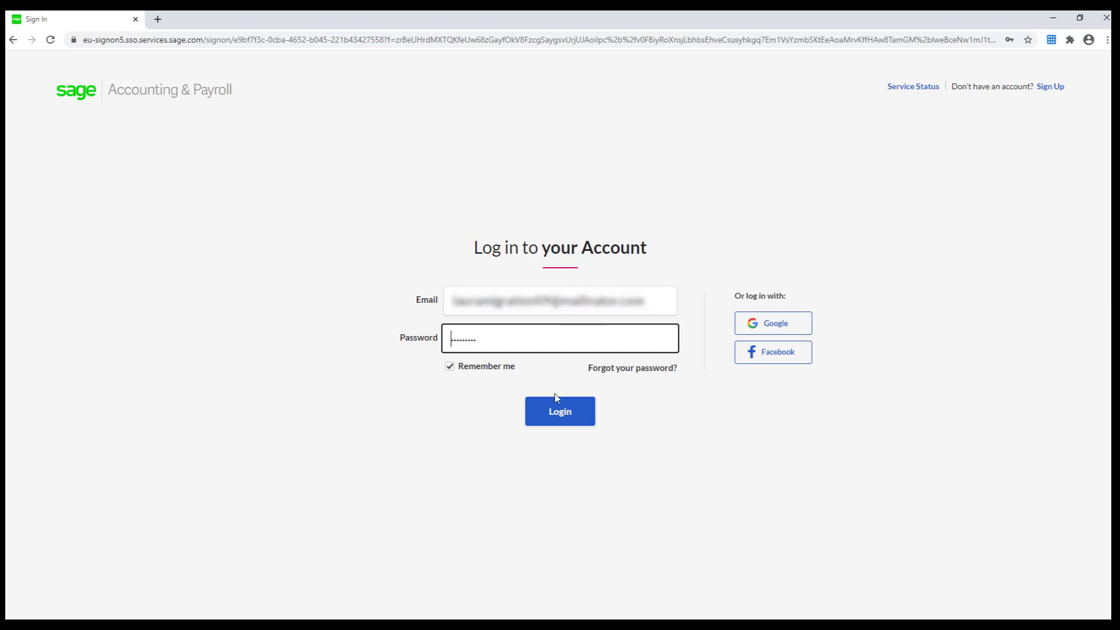
{"action": "left_click", "coordinate": [551, 418]}
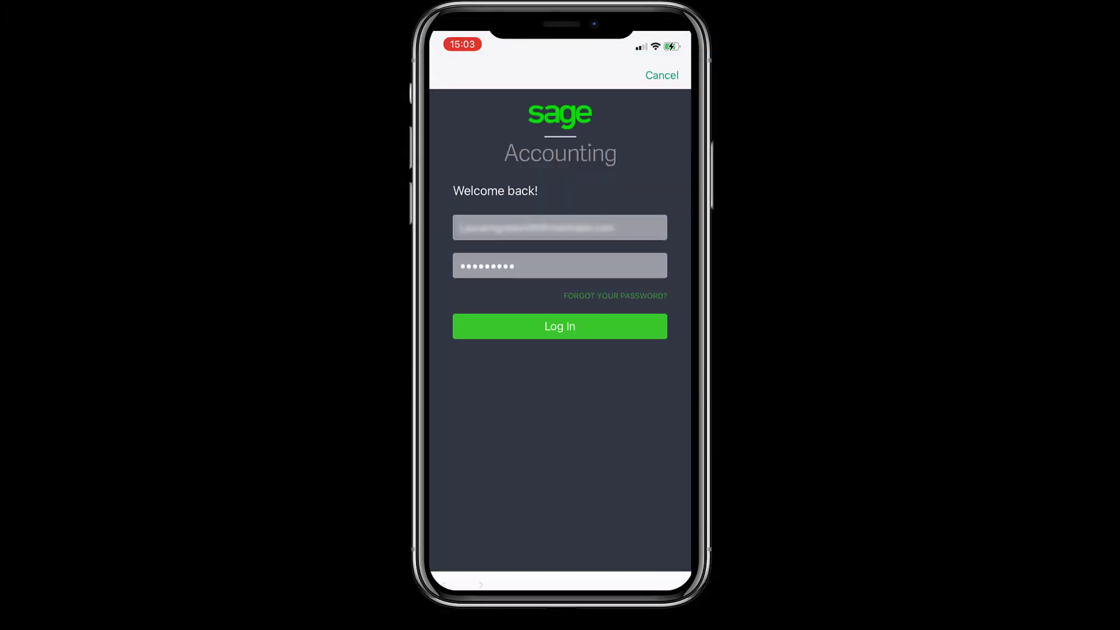
Log in to the mobile app and scroll the dashboard down past Sales, Purchases and Receipts & Payments to Accounts.
{"action": "left_click", "coordinate": [560, 326]}
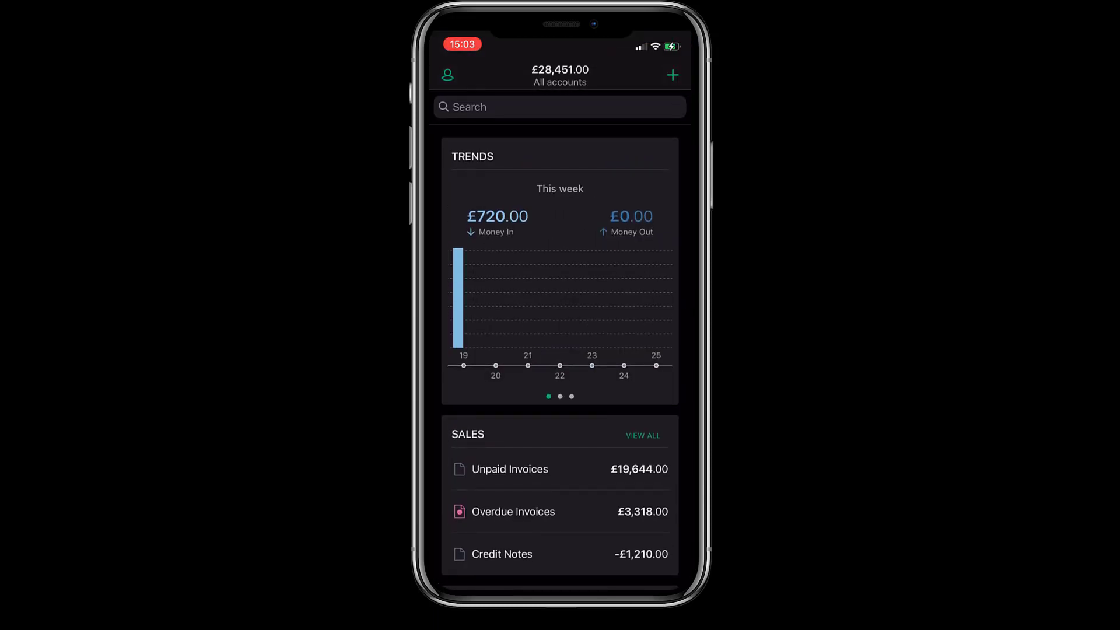
{"action": "scroll", "coordinate": [560, 321], "scroll_direction": "down", "scroll_amount": 10}
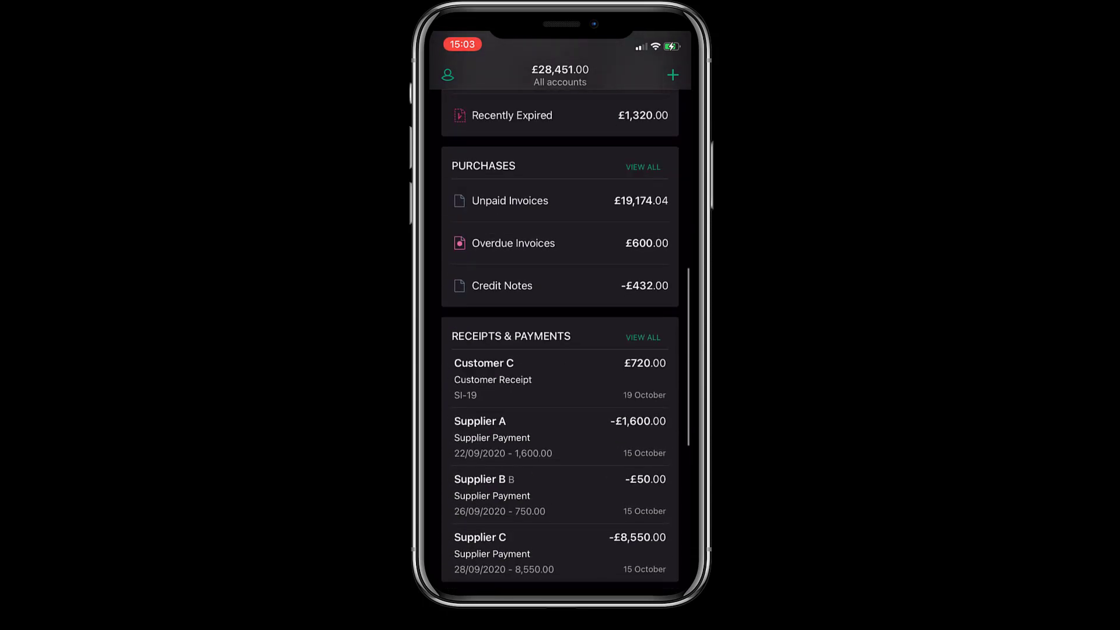
{"action": "scroll", "coordinate": [560, 321], "scroll_direction": "down", "scroll_amount": 7}
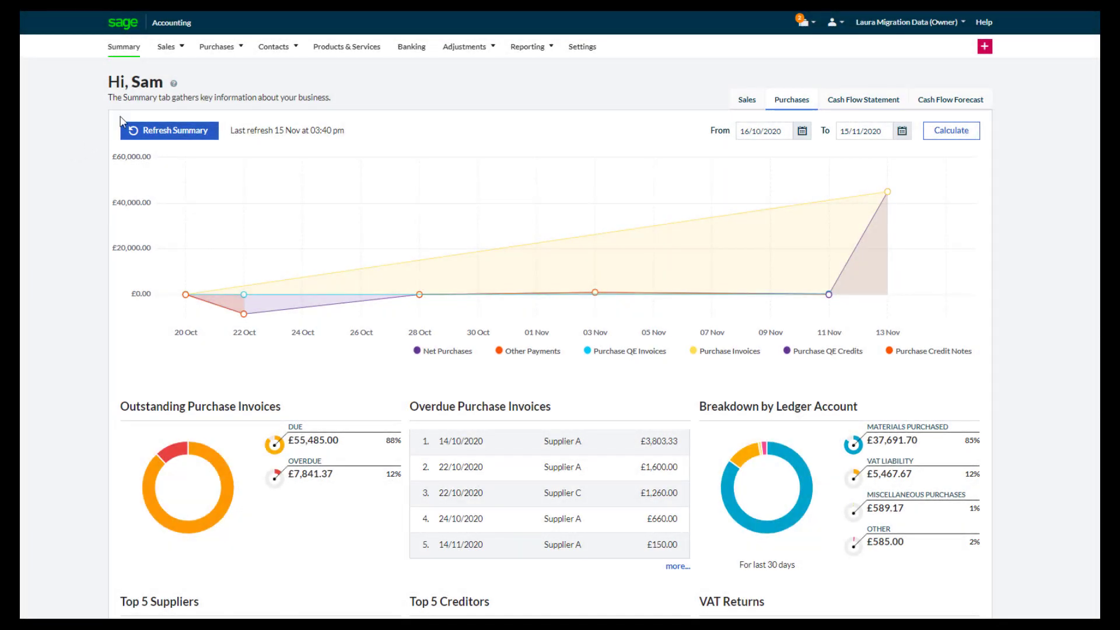
Filter the Sales Invoices list to Unpaid status, leaving only SI-44 and SI-41.
{"action": "left_click", "coordinate": [175, 52]}
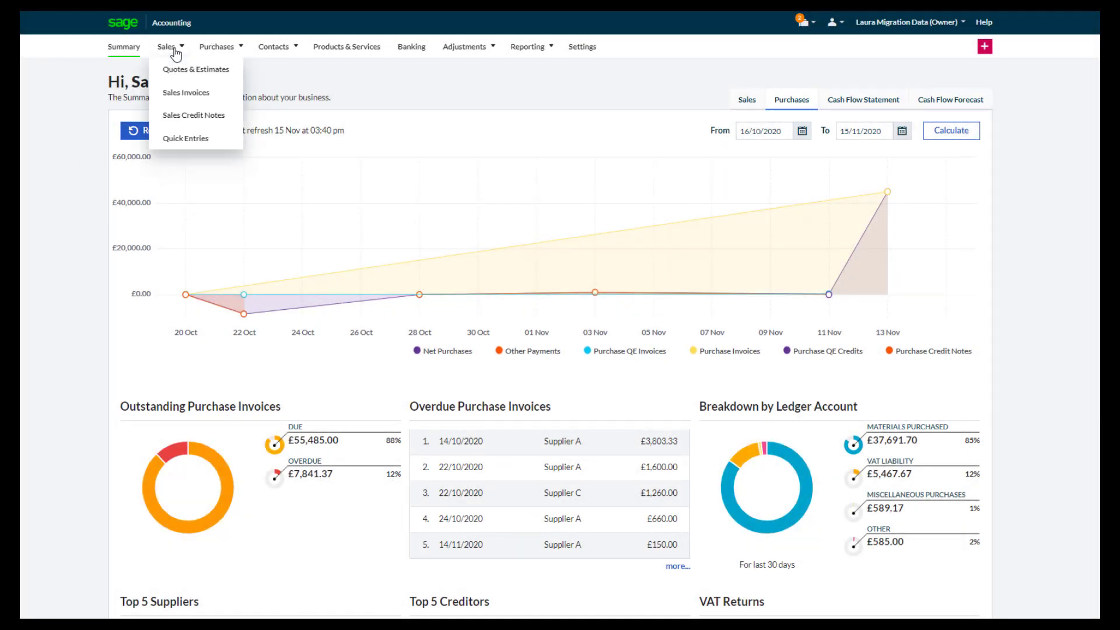
{"action": "left_click", "coordinate": [179, 93]}
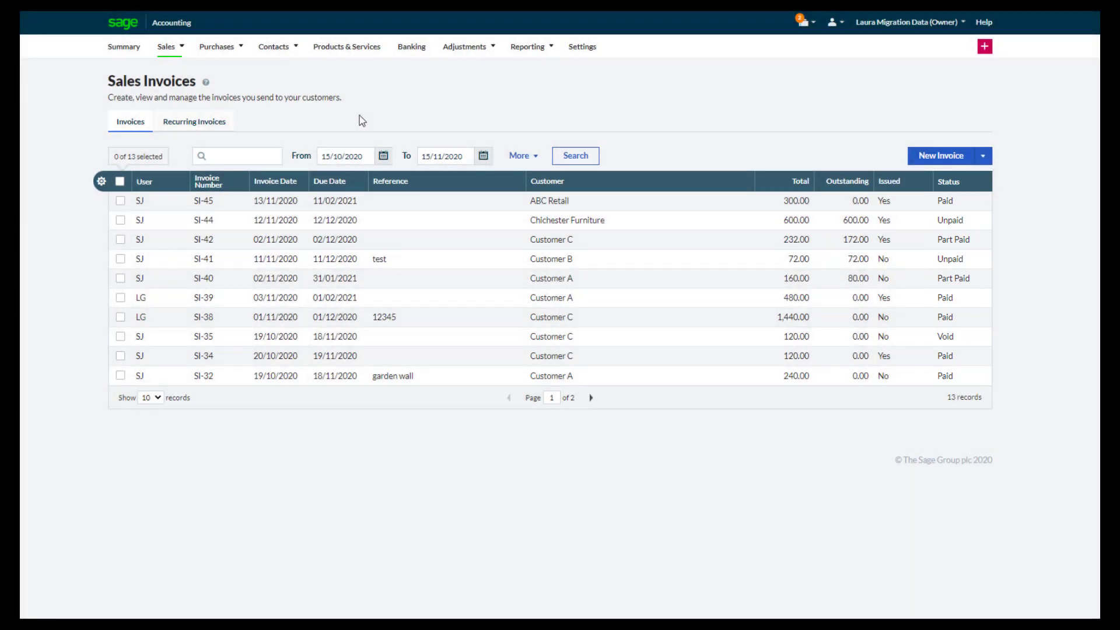
{"action": "left_click", "coordinate": [522, 156]}
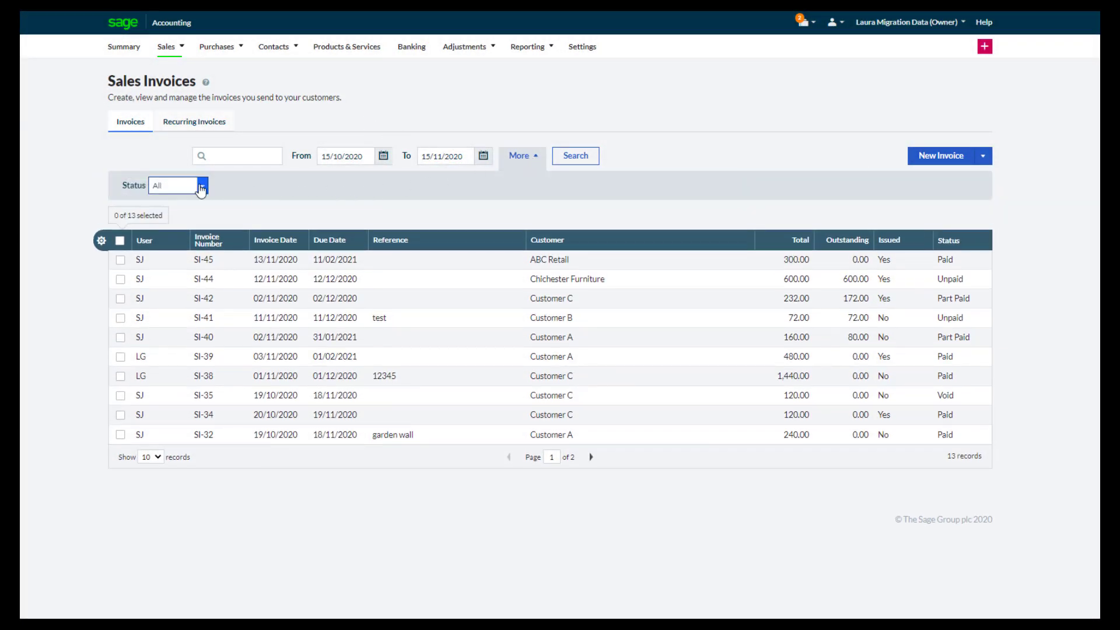
{"action": "left_click", "coordinate": [202, 187]}
{"action": "left_click", "coordinate": [587, 156]}
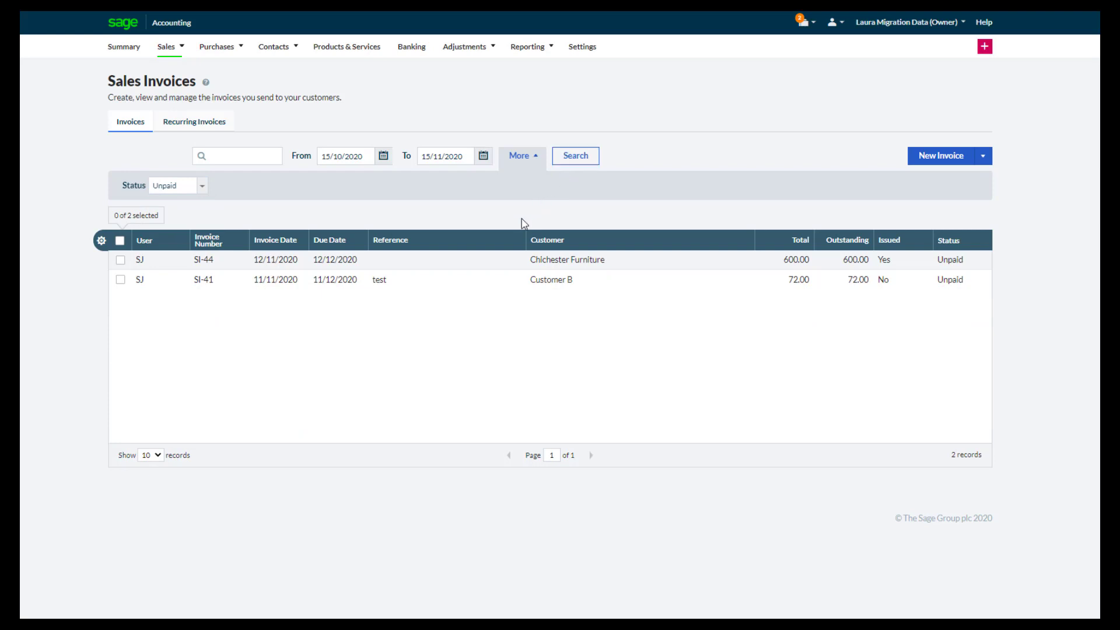
Open SI-44, then check SI-45's single £300.00 payment breakdown and close it.
{"action": "left_click", "coordinate": [489, 265]}
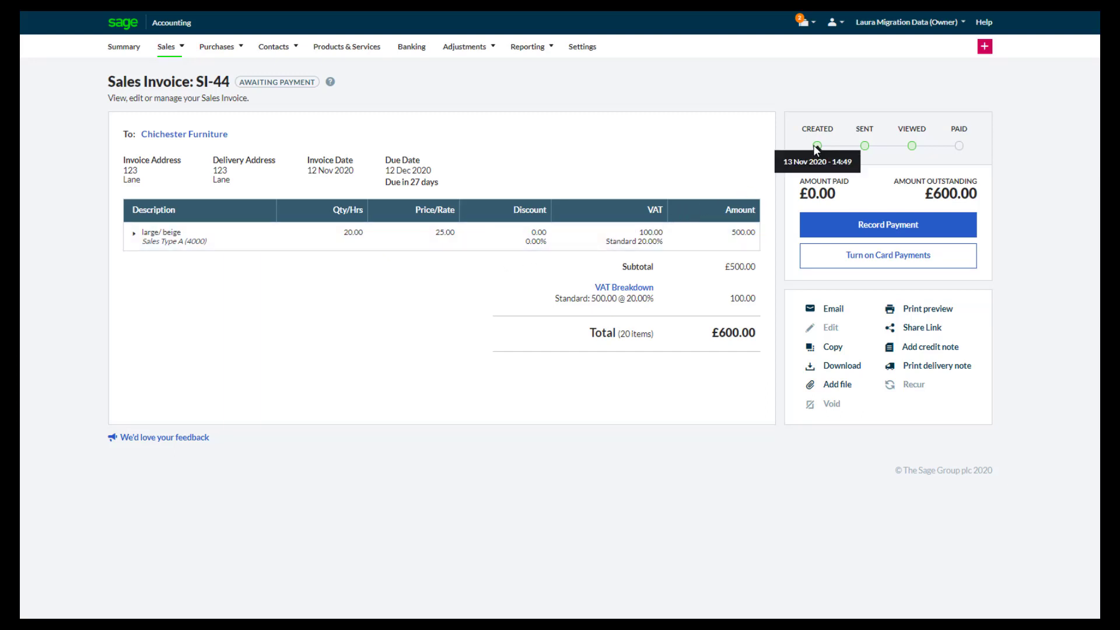
{"action": "mouse_move", "coordinate": [862, 148]}
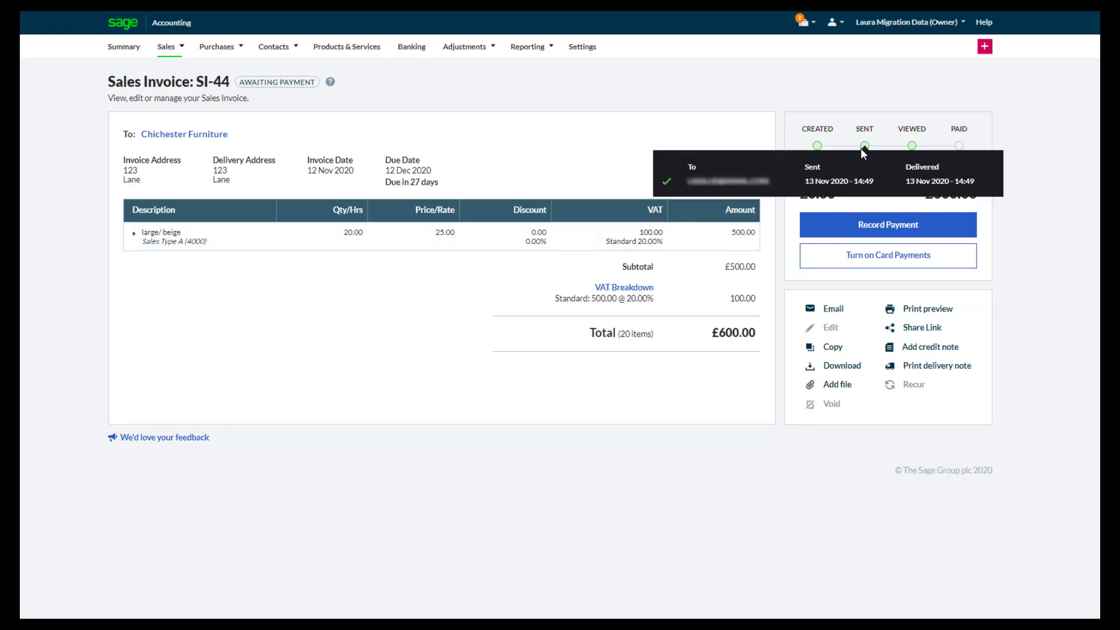
{"action": "mouse_move", "coordinate": [916, 148]}
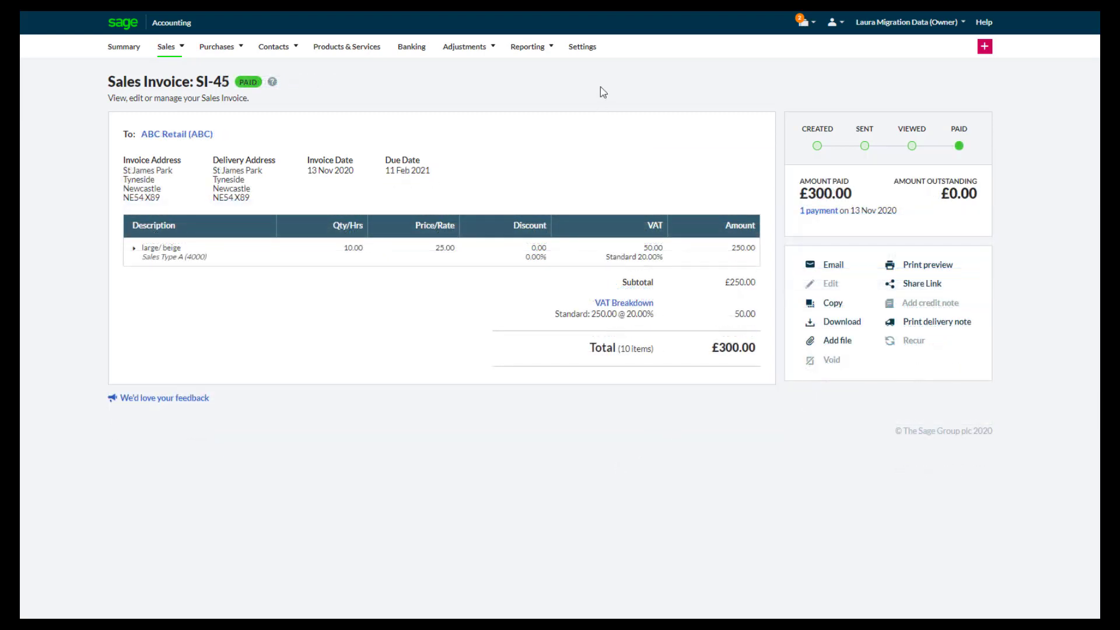
{"action": "left_click", "coordinate": [813, 214]}
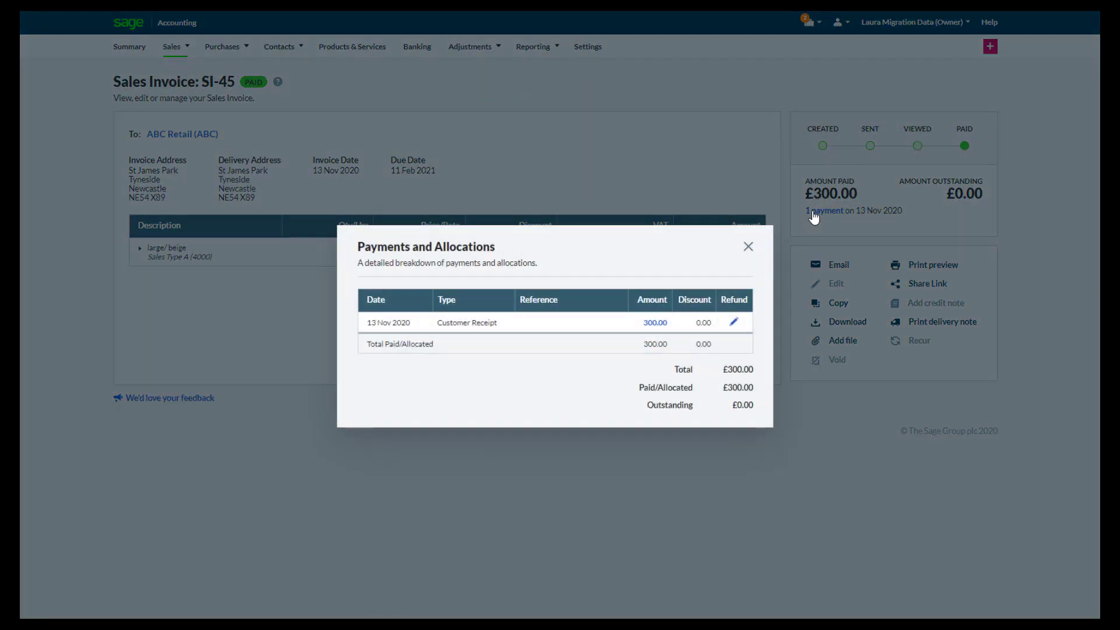
{"action": "left_click", "coordinate": [749, 247]}
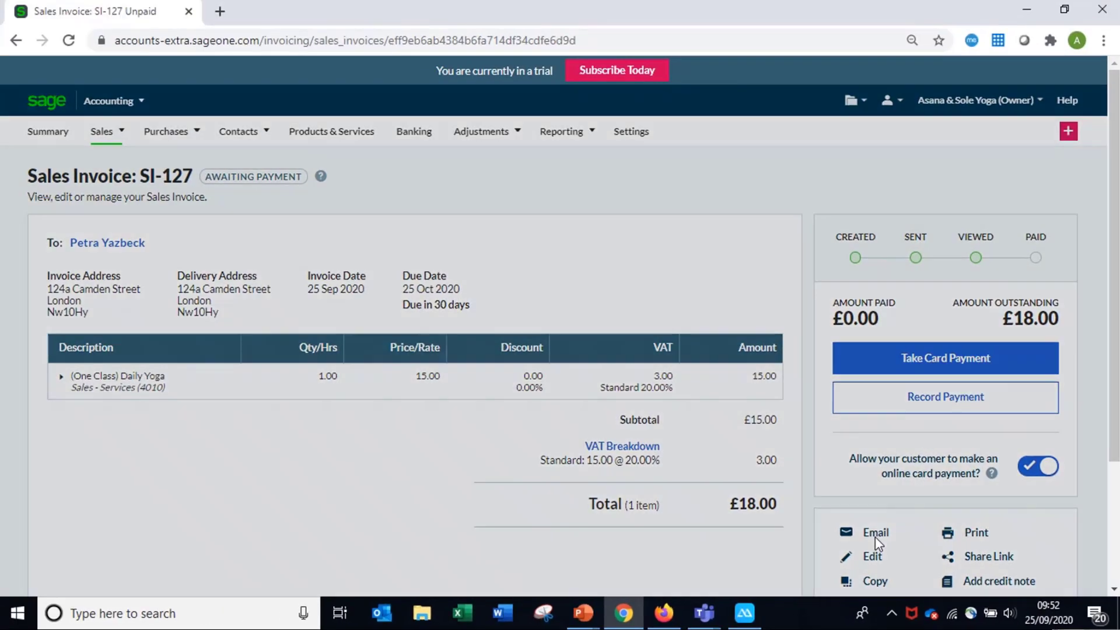
Email invoice SI-127 to the customer and bring up the phone mirror window.
{"action": "left_click", "coordinate": [426, 505]}
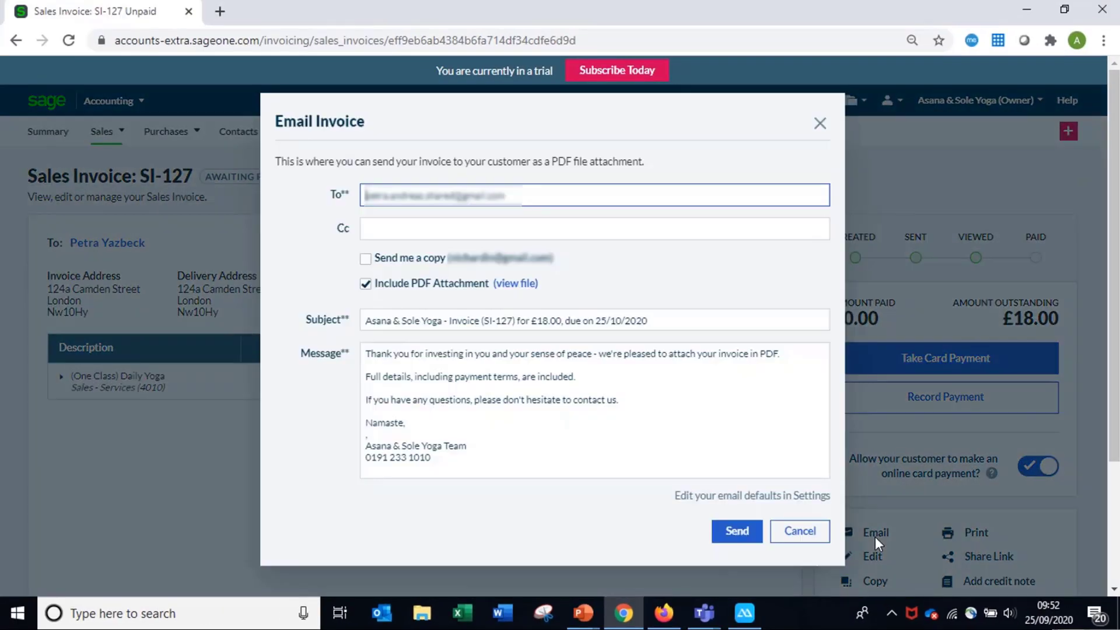
{"action": "left_click", "coordinate": [737, 531]}
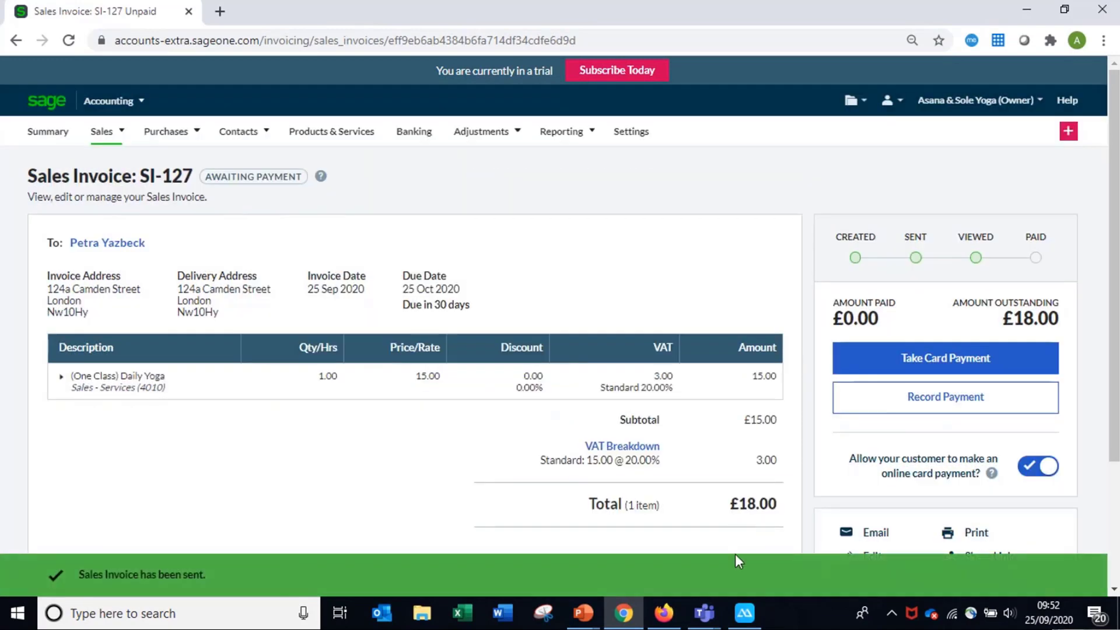
{"action": "left_click", "coordinate": [739, 619]}
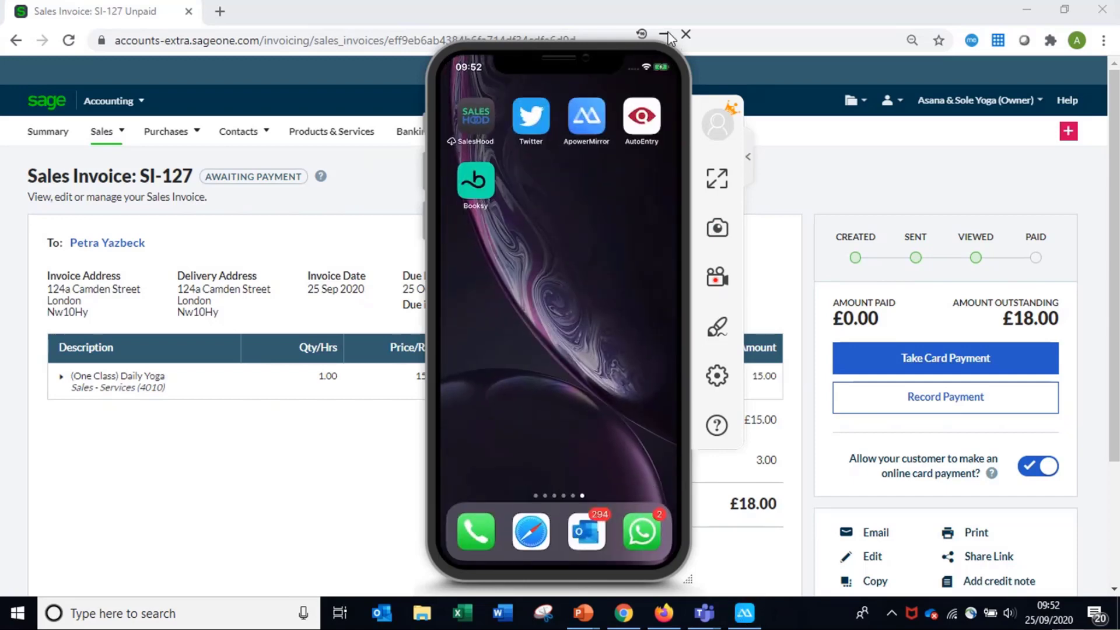
Minimise the ApowerMirror window to reveal the SI-127 invoice page.
{"action": "left_click", "coordinate": [663, 37]}
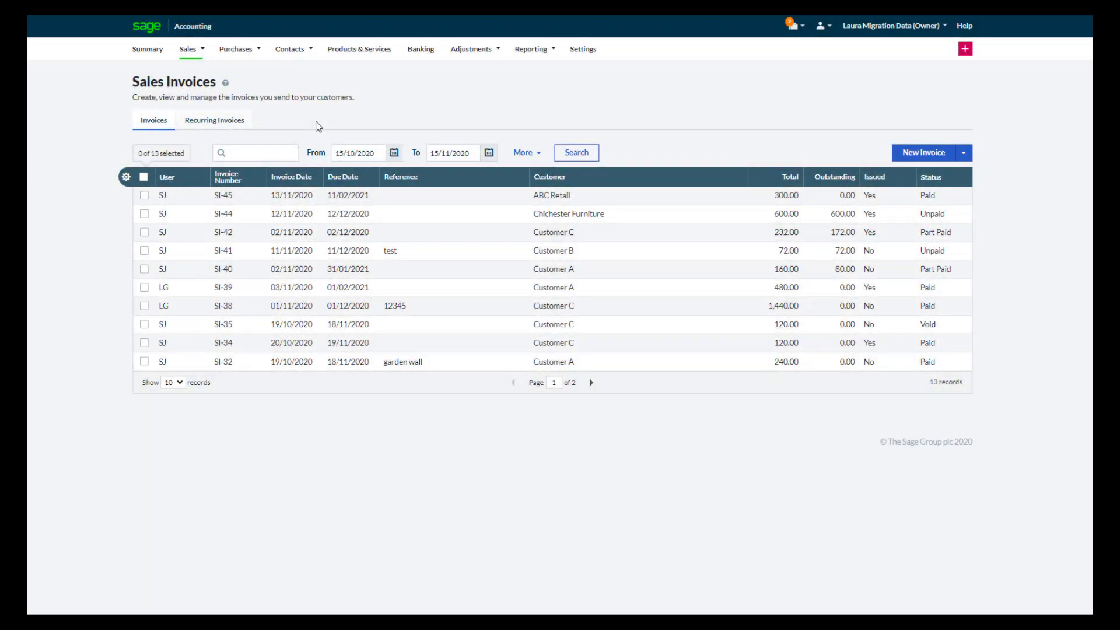
Start a new Monthly recurring invoice for ABC Retail beginning 16 November 2020.
{"action": "left_click", "coordinate": [231, 120]}
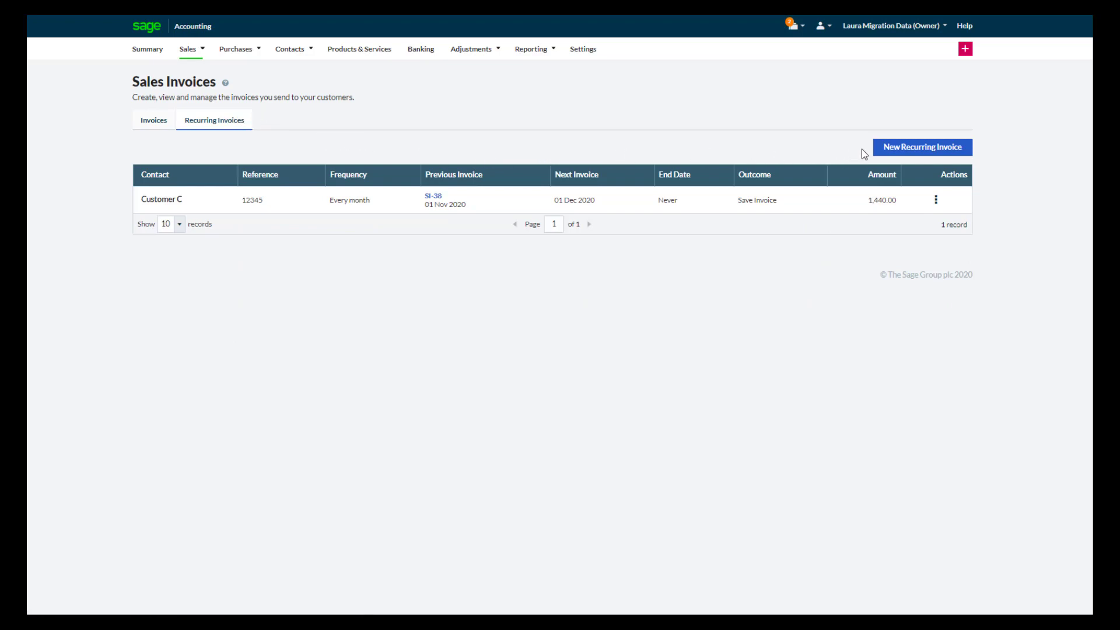
{"action": "left_click", "coordinate": [904, 149]}
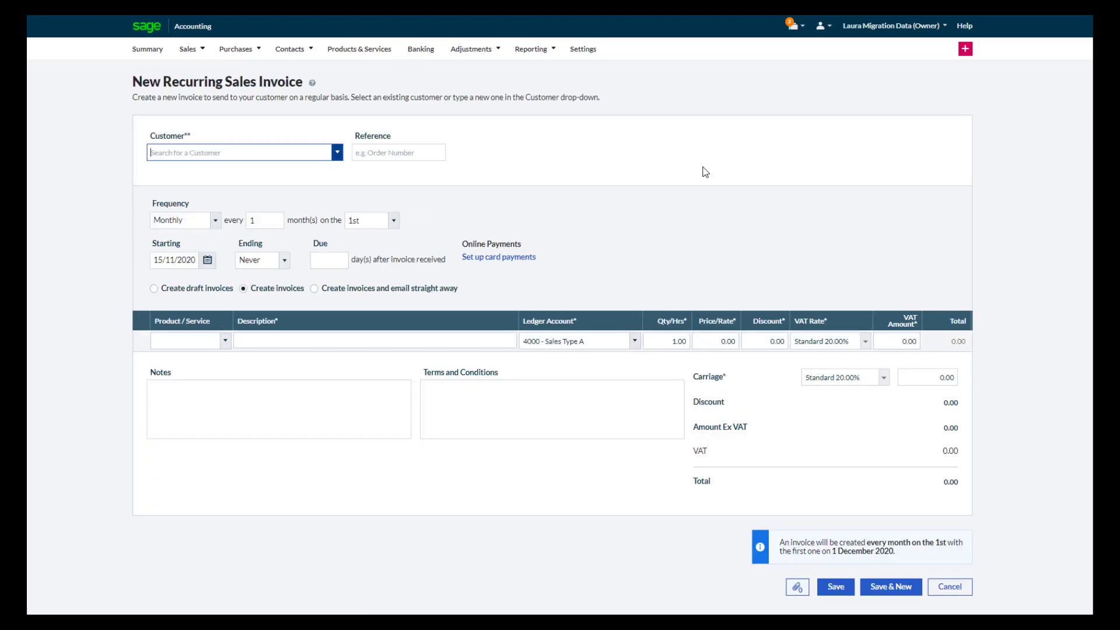
{"action": "left_click", "coordinate": [337, 153]}
{"action": "left_click", "coordinate": [287, 171]}
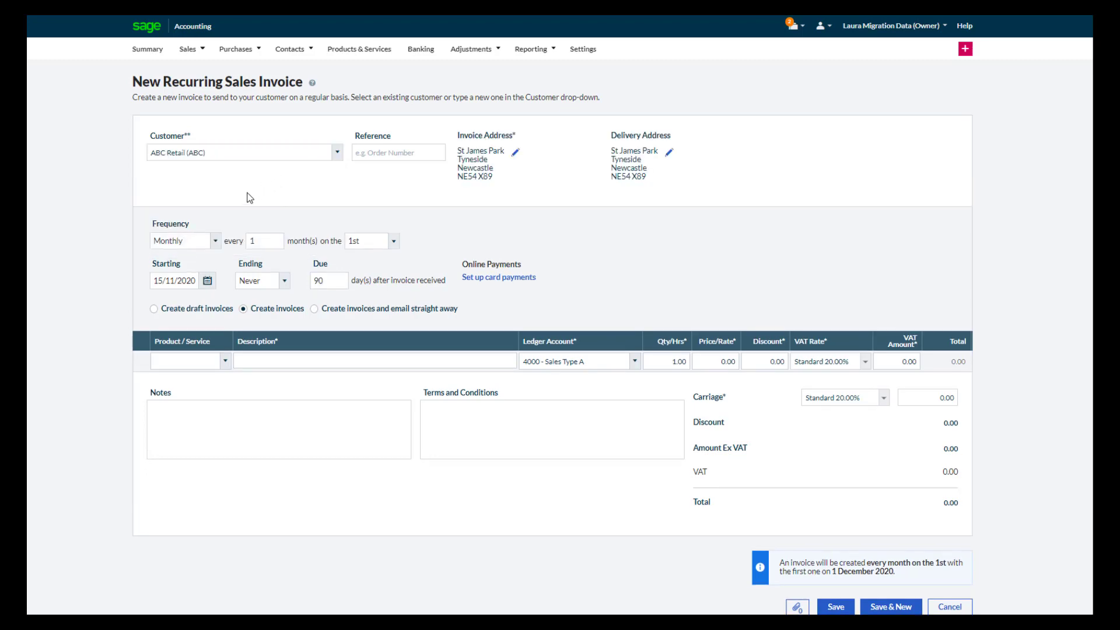
{"action": "left_click", "coordinate": [215, 241]}
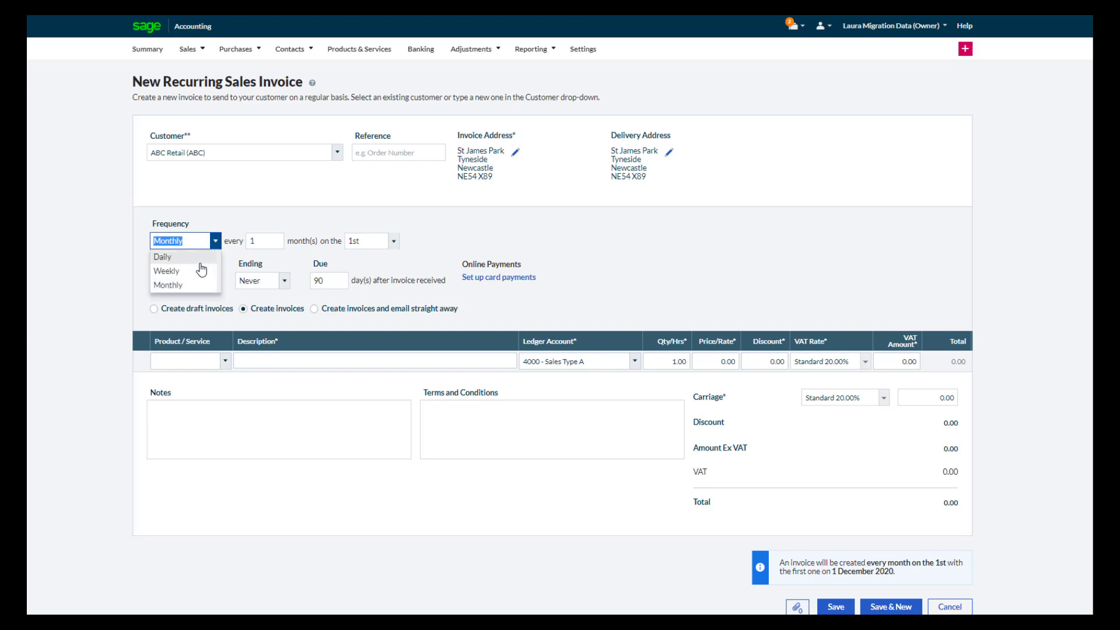
{"action": "left_click", "coordinate": [188, 286]}
{"action": "left_click", "coordinate": [206, 282]}
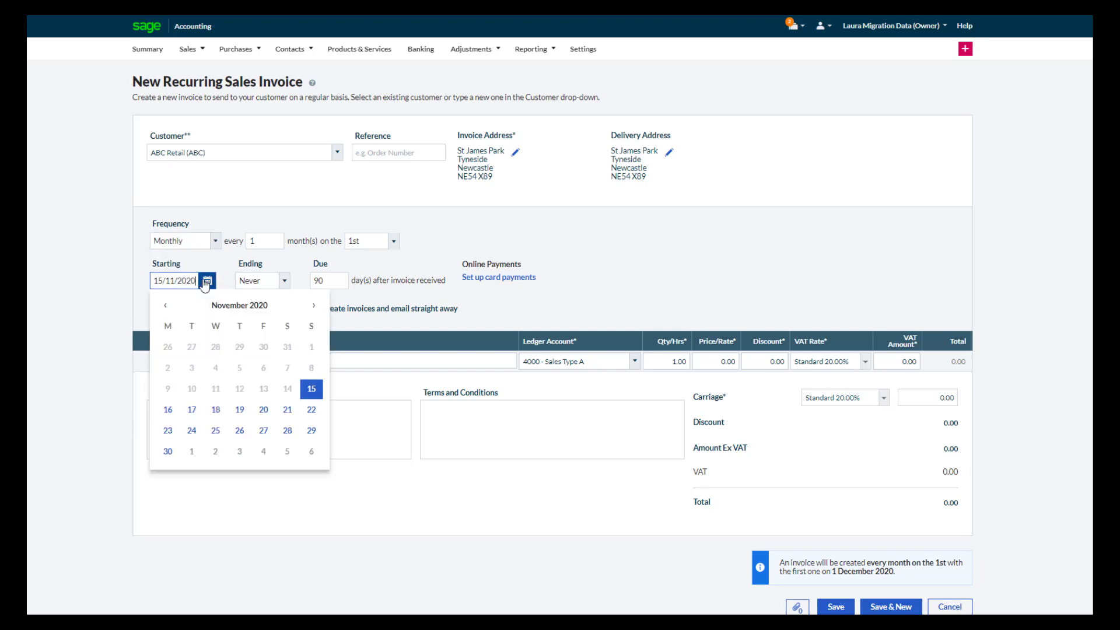
{"action": "left_click", "coordinate": [167, 410]}
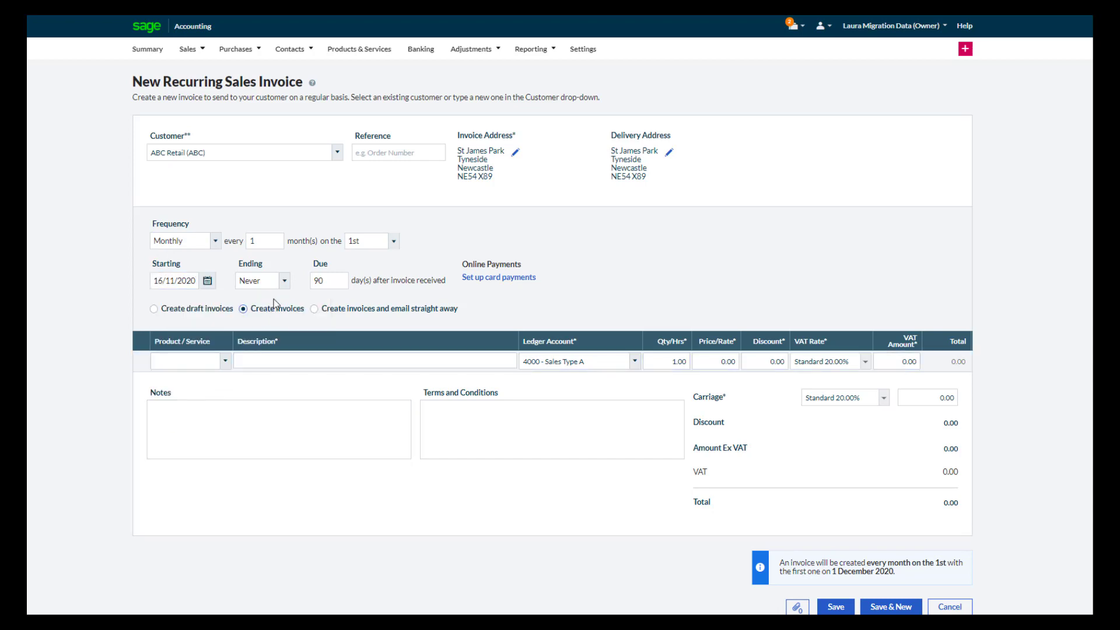
Make it never end, create and email invoices straight away, add a Sales Service line, and save.
{"action": "left_click", "coordinate": [284, 285]}
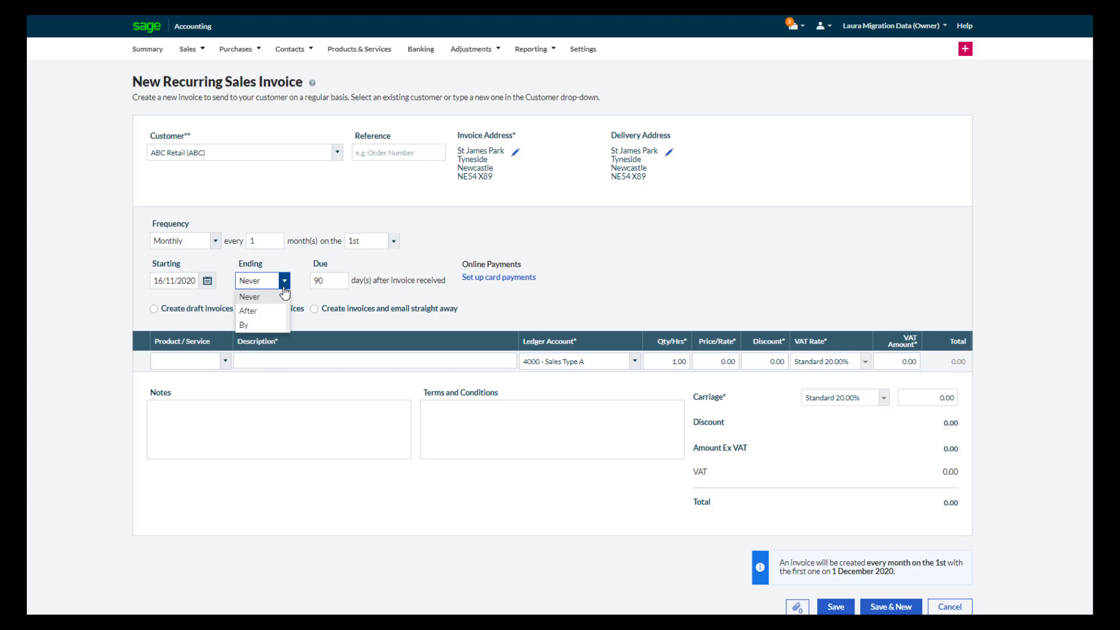
{"action": "left_click", "coordinate": [264, 297]}
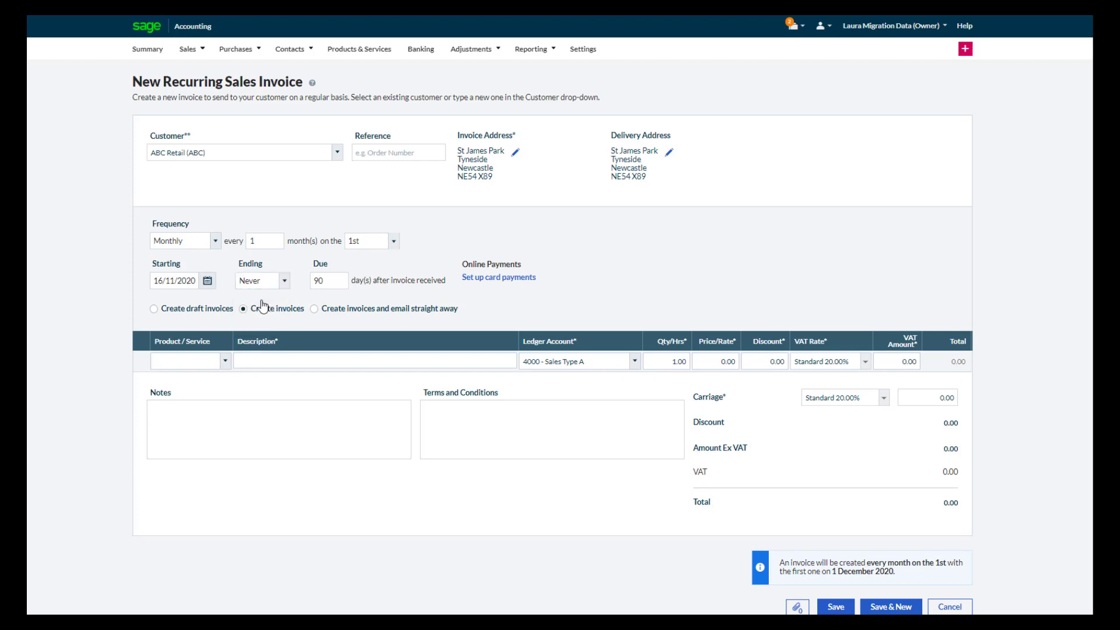
{"action": "left_click", "coordinate": [314, 309]}
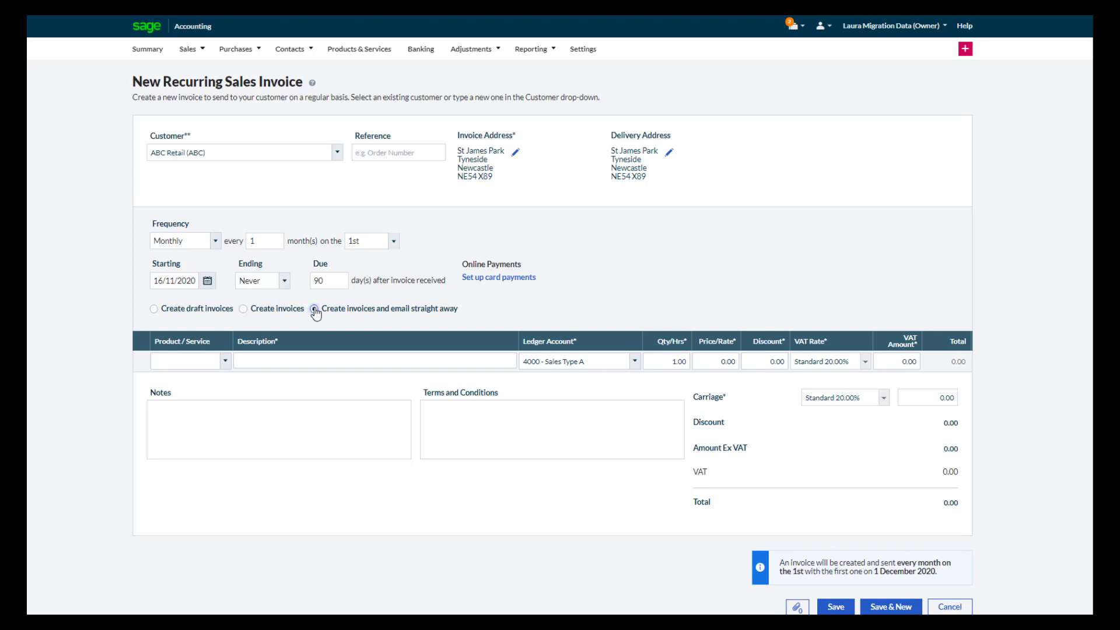
{"action": "left_click", "coordinate": [224, 364]}
{"action": "left_click", "coordinate": [209, 390]}
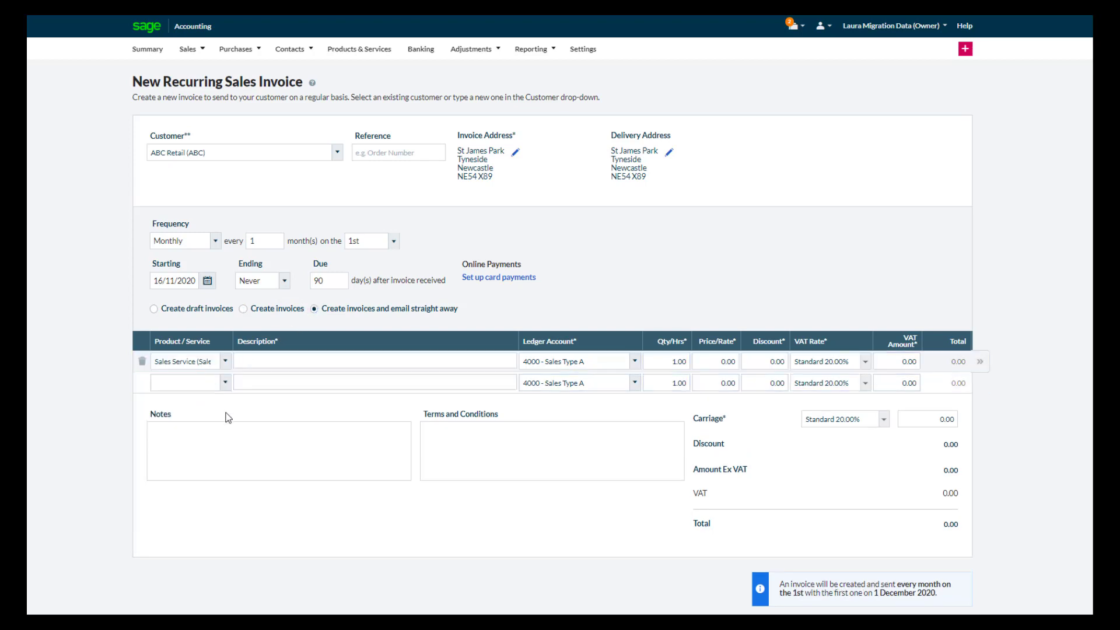
{"action": "scroll", "coordinate": [248, 427], "scroll_direction": "down", "scroll_amount": 3}
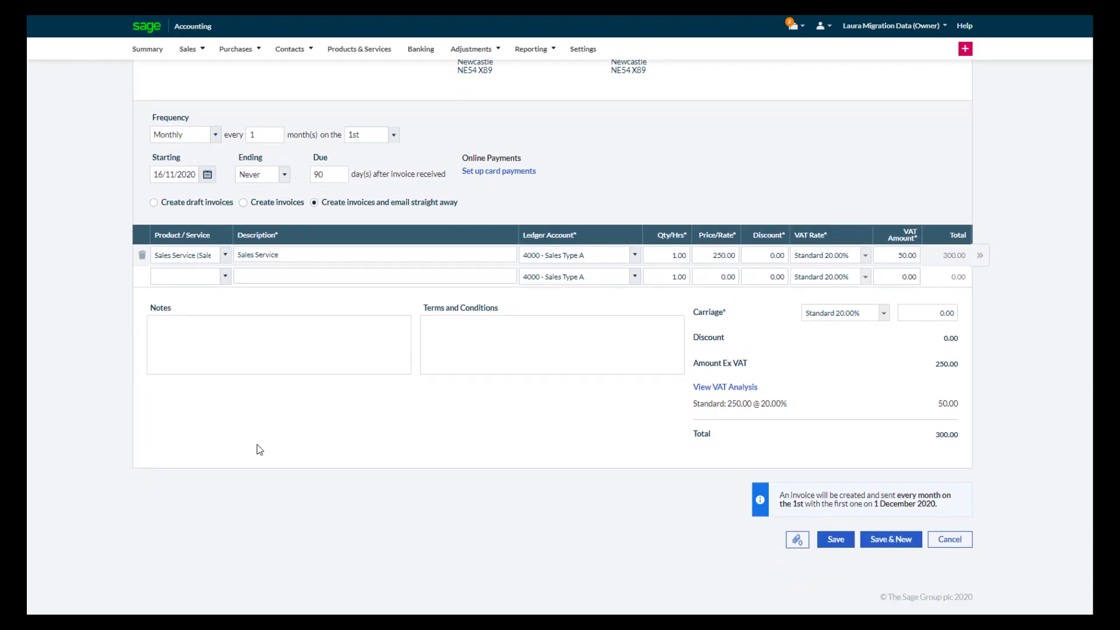
{"action": "left_click", "coordinate": [821, 539]}
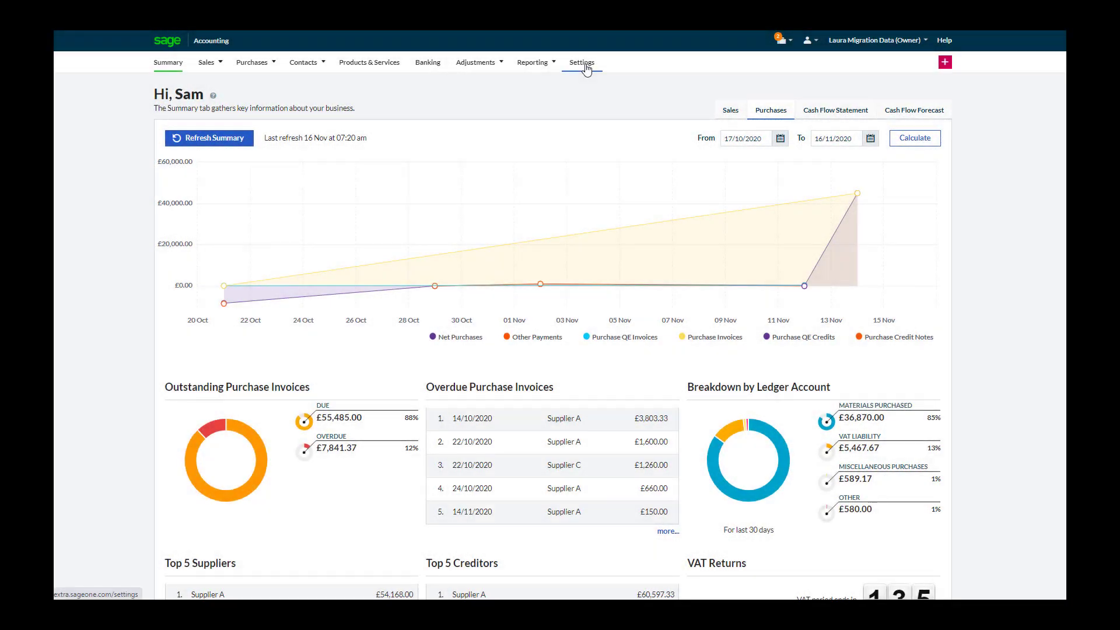
In Settings > User Management, start inviting a new user and enter their e-mail address.
{"action": "left_click", "coordinate": [585, 64]}
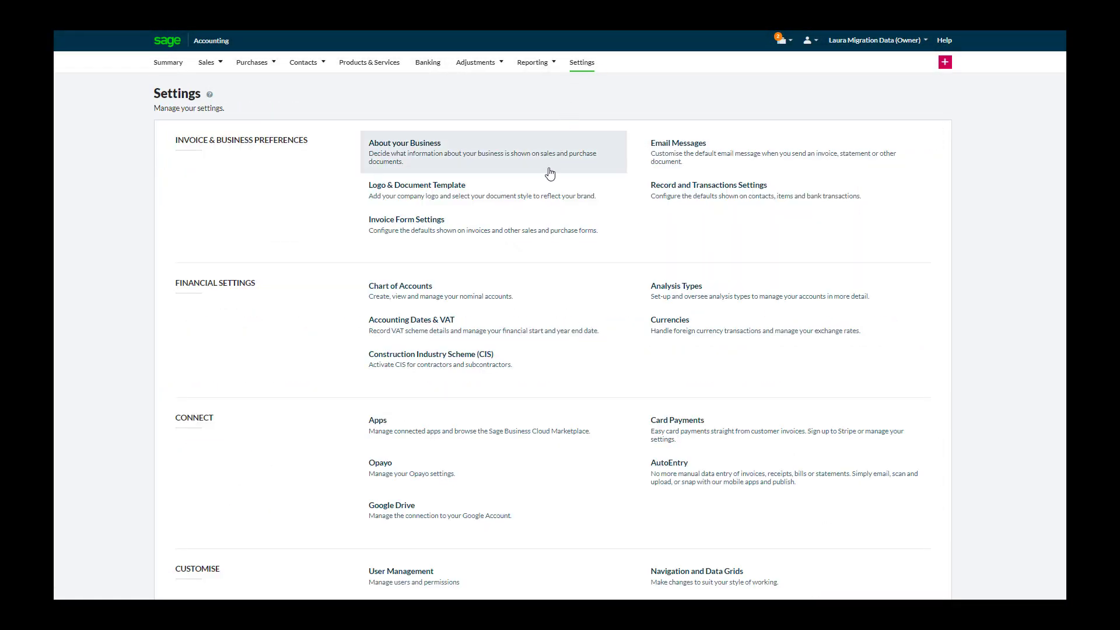
{"action": "left_click", "coordinate": [427, 581]}
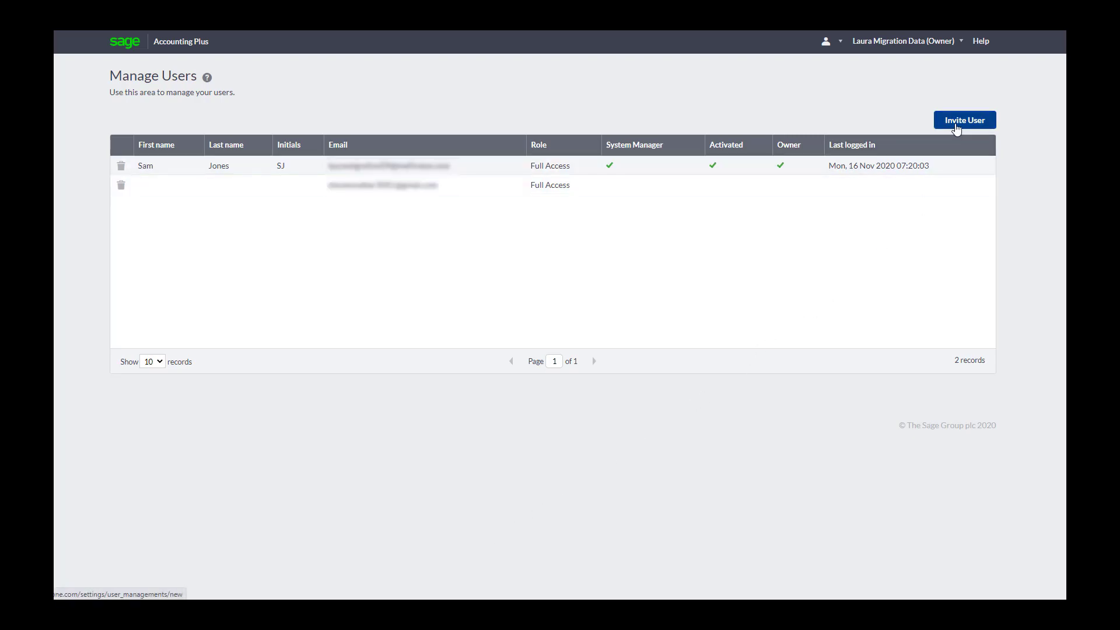
{"action": "left_click", "coordinate": [956, 128]}
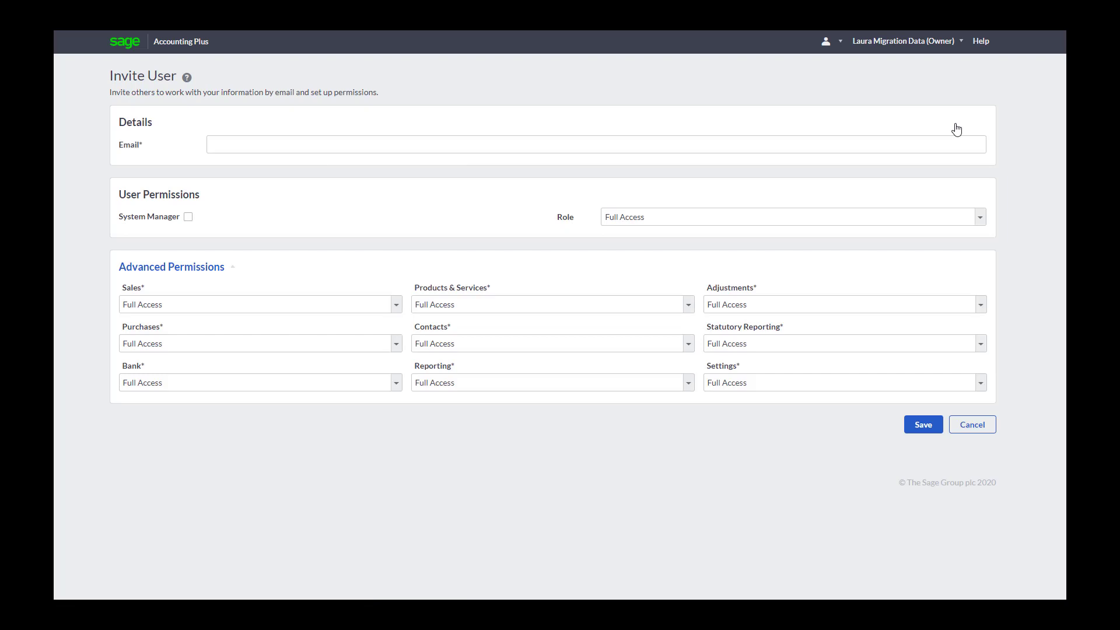
{"action": "left_click", "coordinate": [442, 145]}
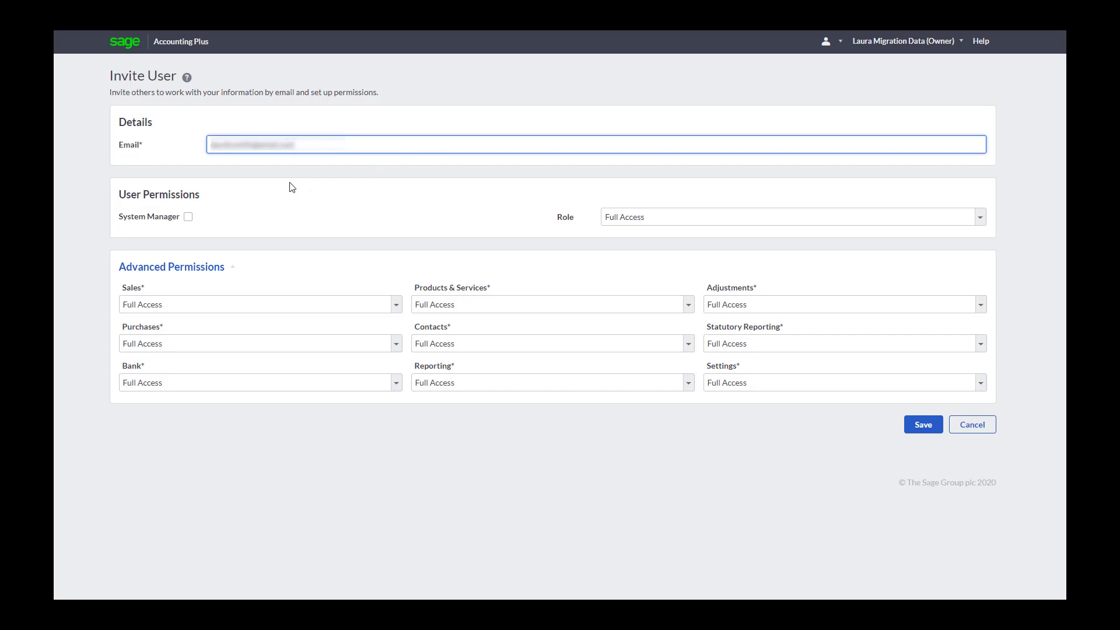
Give the invitee the Read Only role with Full Access to Sales and Purchases, and save.
{"action": "left_click", "coordinate": [635, 222]}
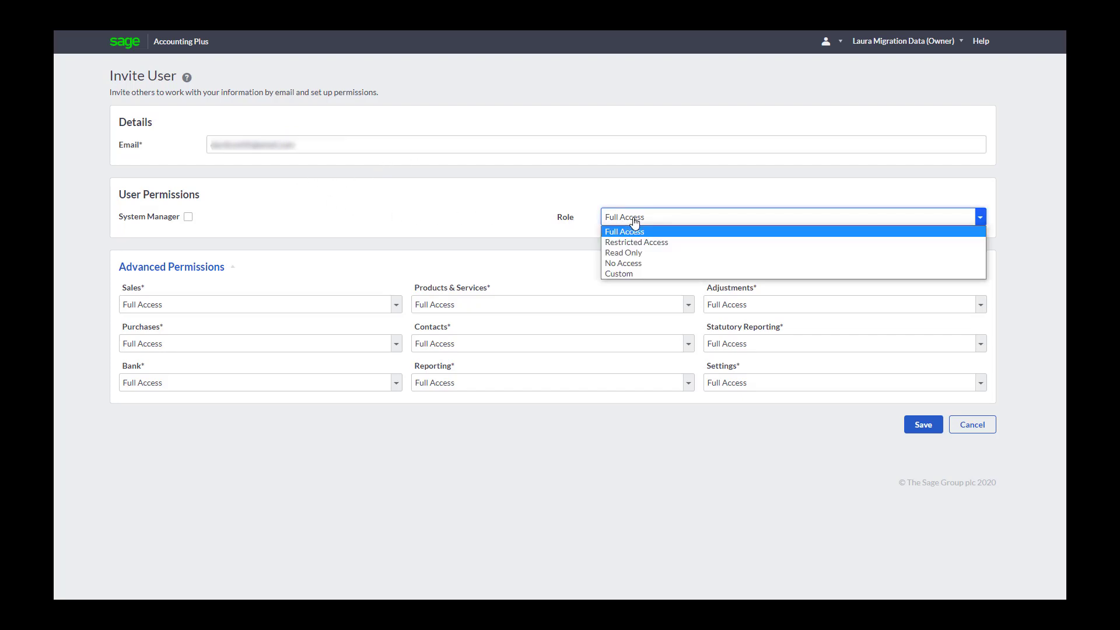
{"action": "left_click", "coordinate": [628, 252]}
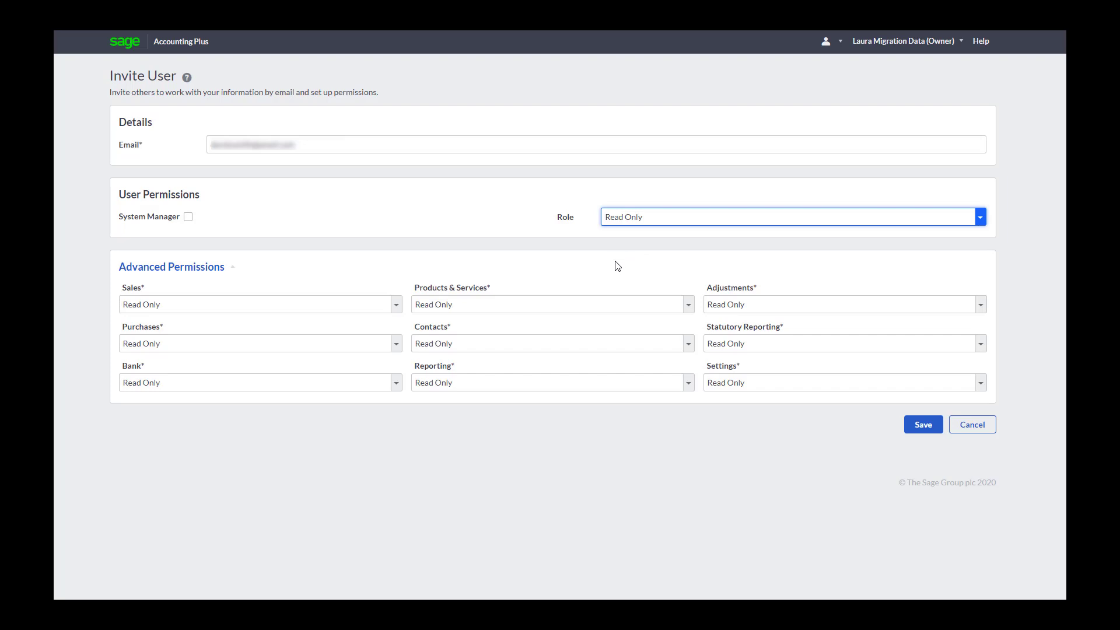
{"action": "left_click", "coordinate": [395, 304]}
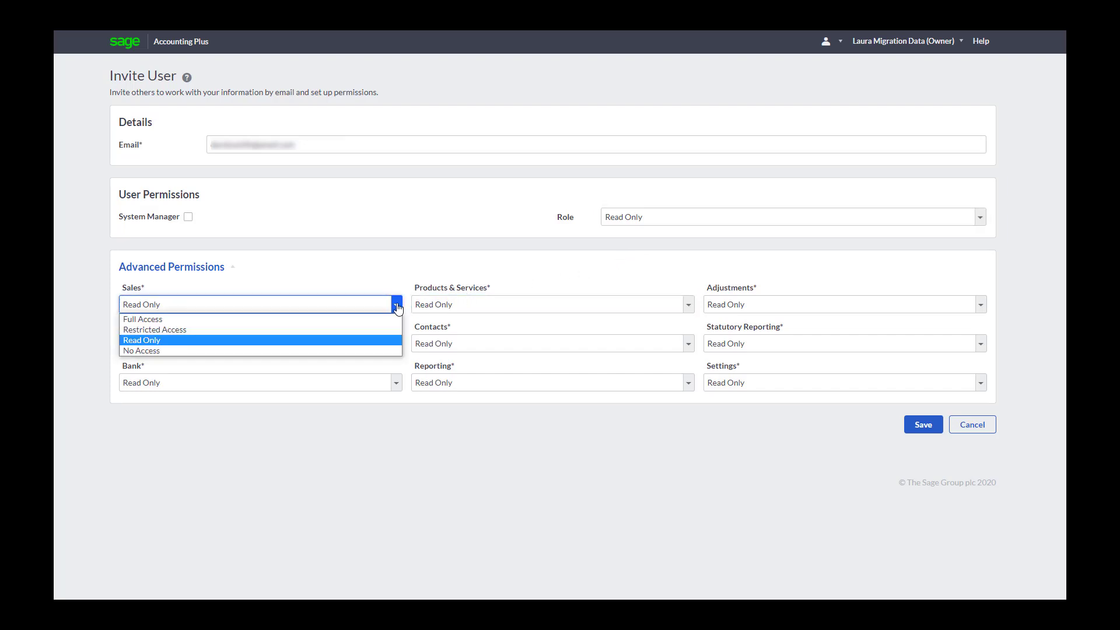
{"action": "left_click", "coordinate": [371, 320]}
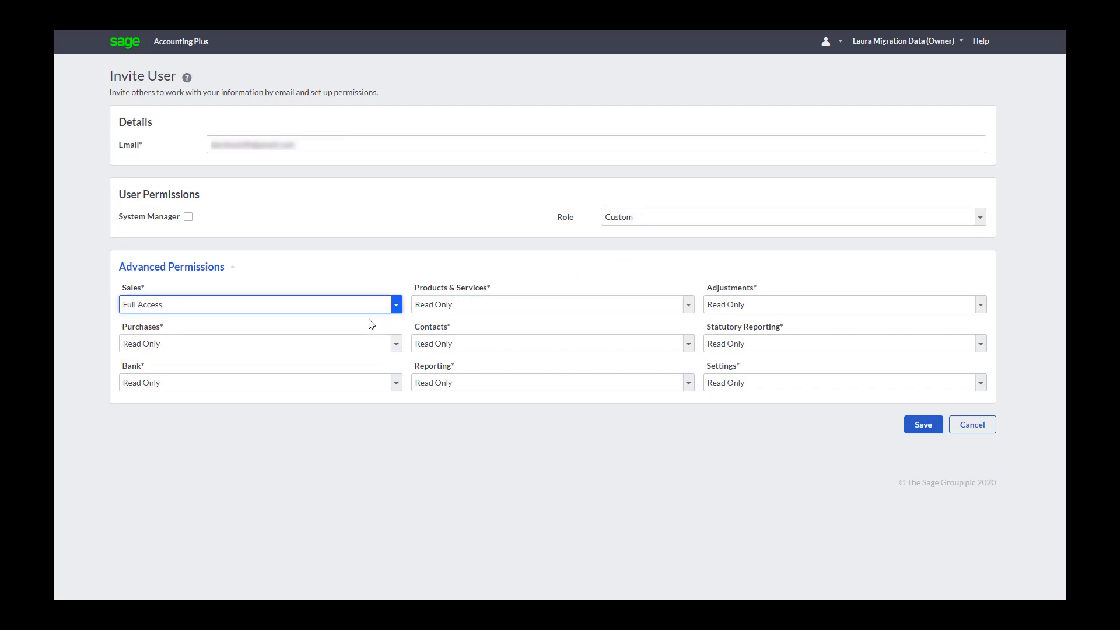
{"action": "left_click", "coordinate": [378, 344]}
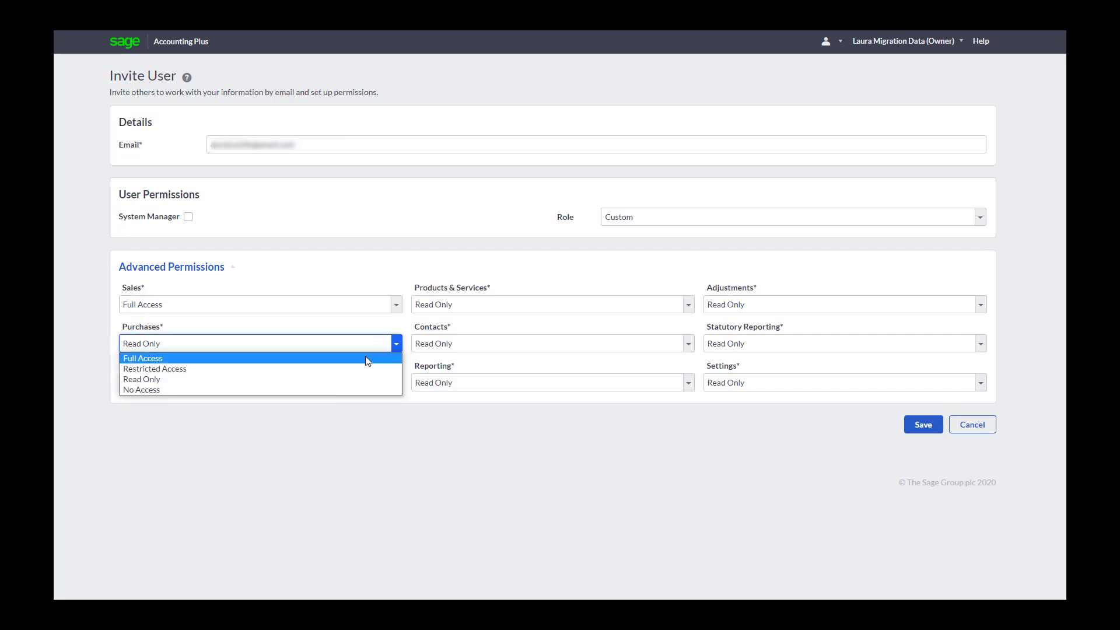
{"action": "left_click", "coordinate": [364, 360]}
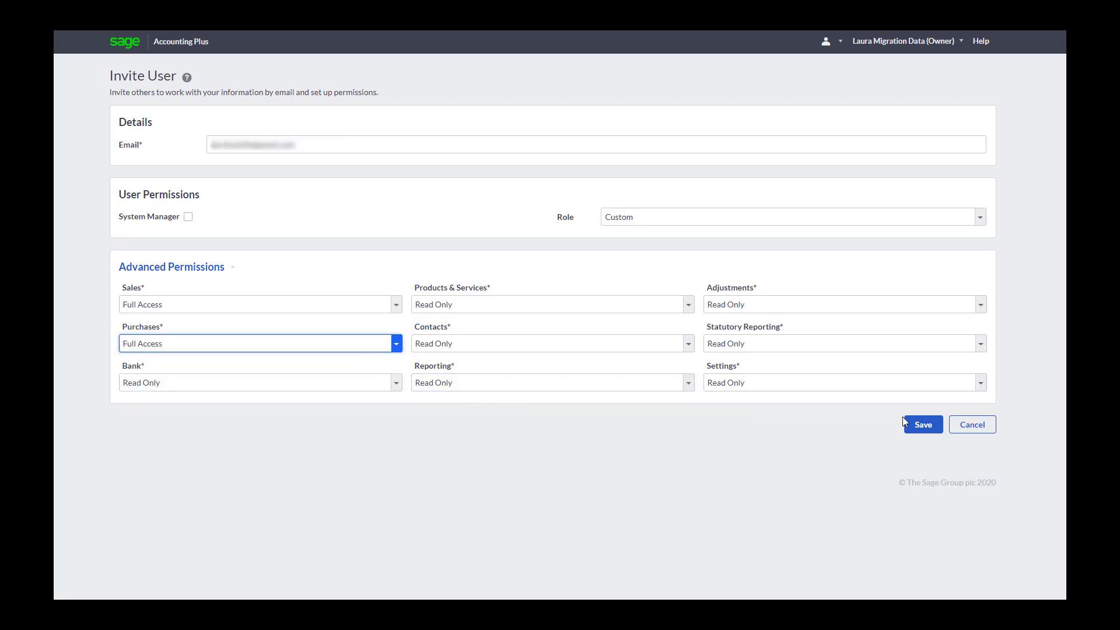
{"action": "left_click", "coordinate": [923, 425]}
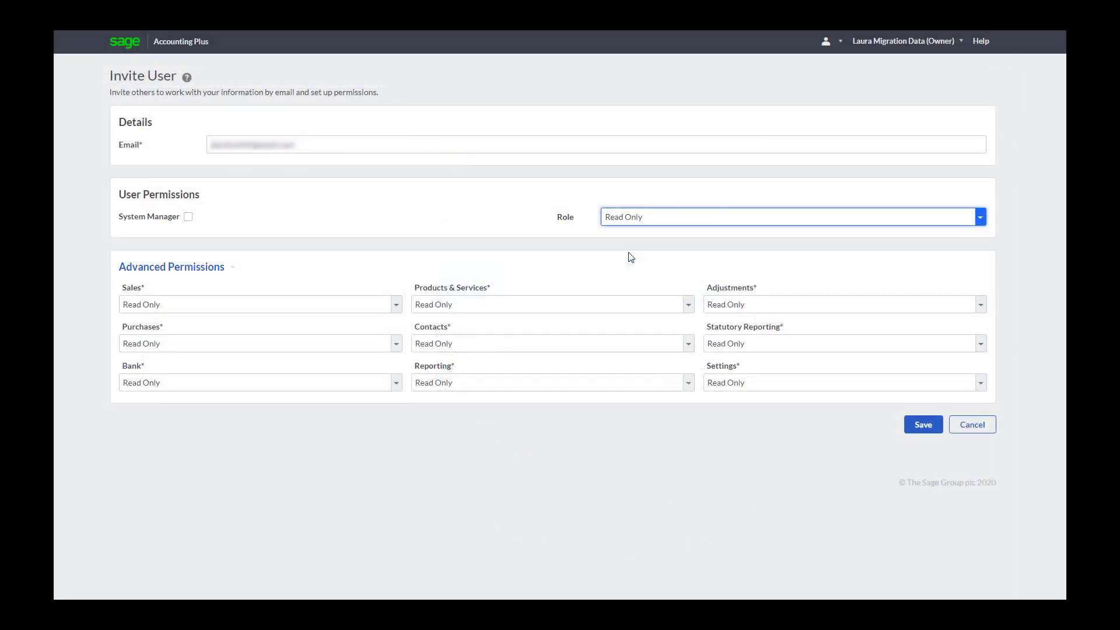
{"action": "left_click", "coordinate": [396, 305]}
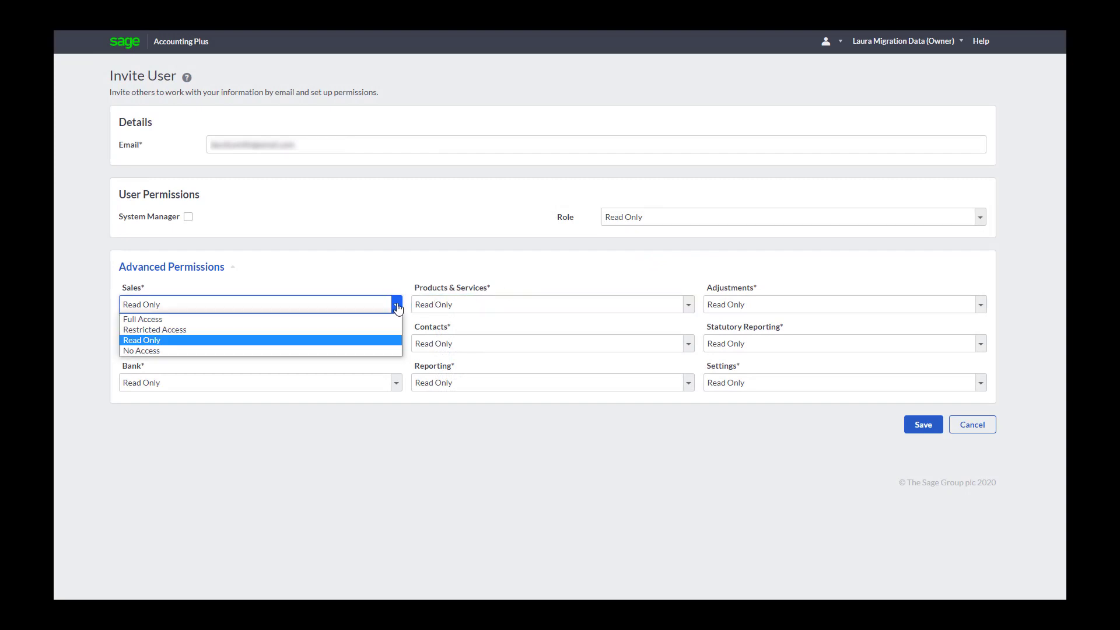
{"action": "left_click", "coordinate": [371, 320]}
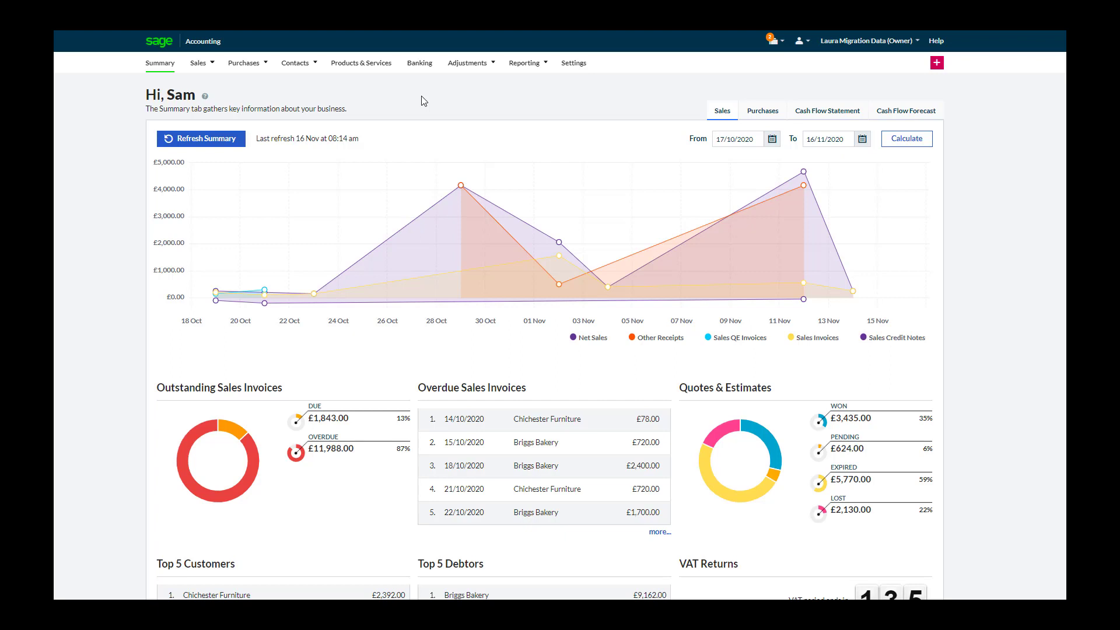
Recalculate the Purchases dashboard figures from 17/10/2020.
{"action": "left_click", "coordinate": [758, 112]}
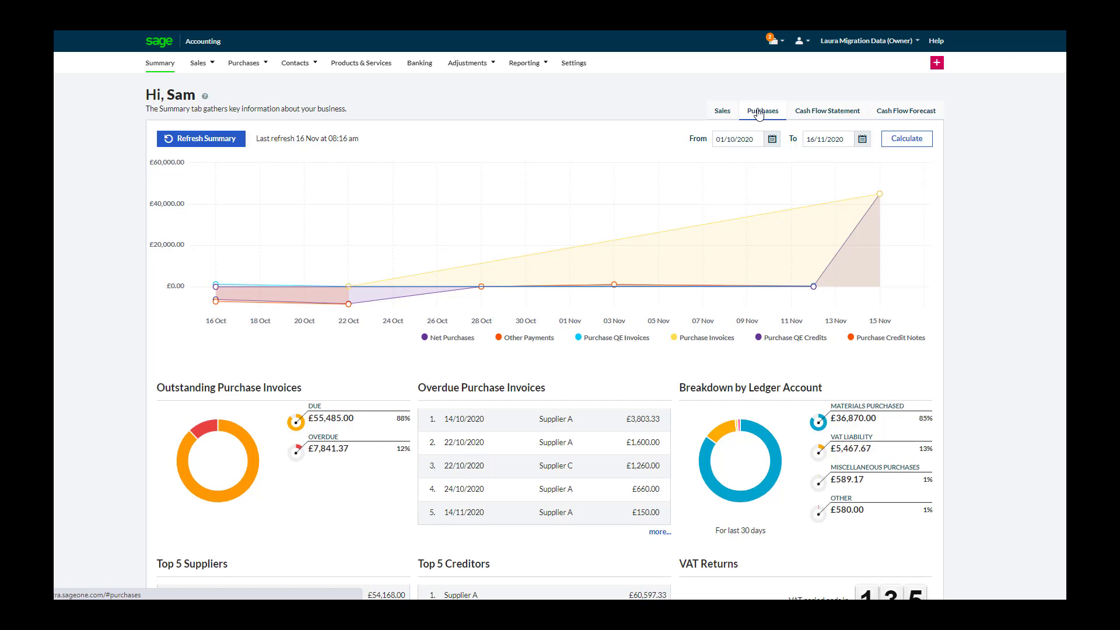
{"action": "left_click", "coordinate": [771, 139]}
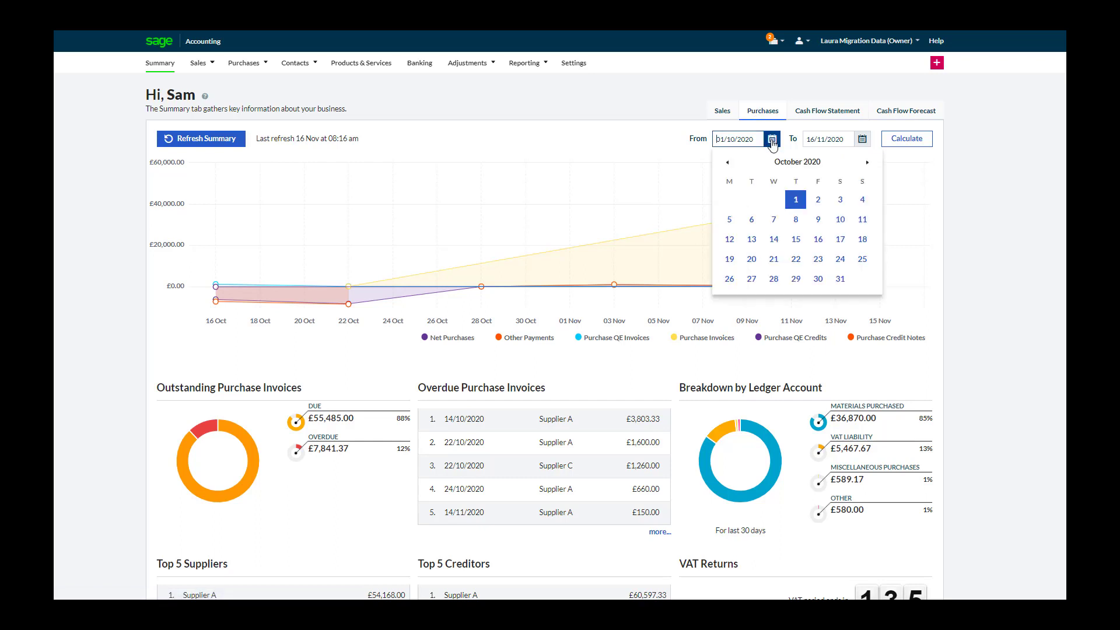
{"action": "left_click", "coordinate": [840, 239]}
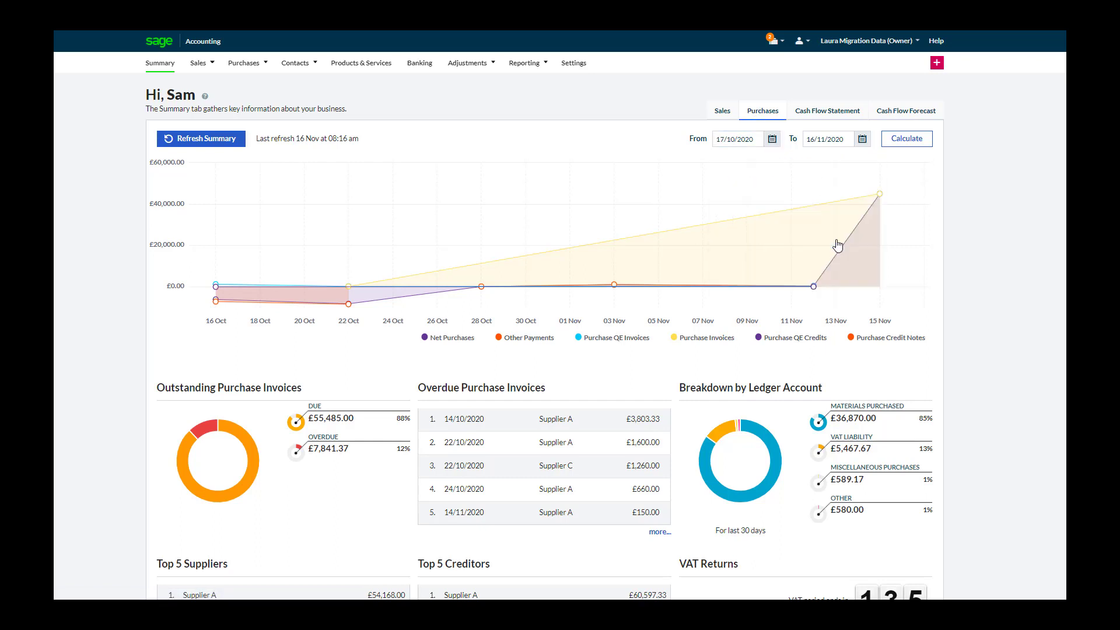
{"action": "left_click", "coordinate": [916, 140]}
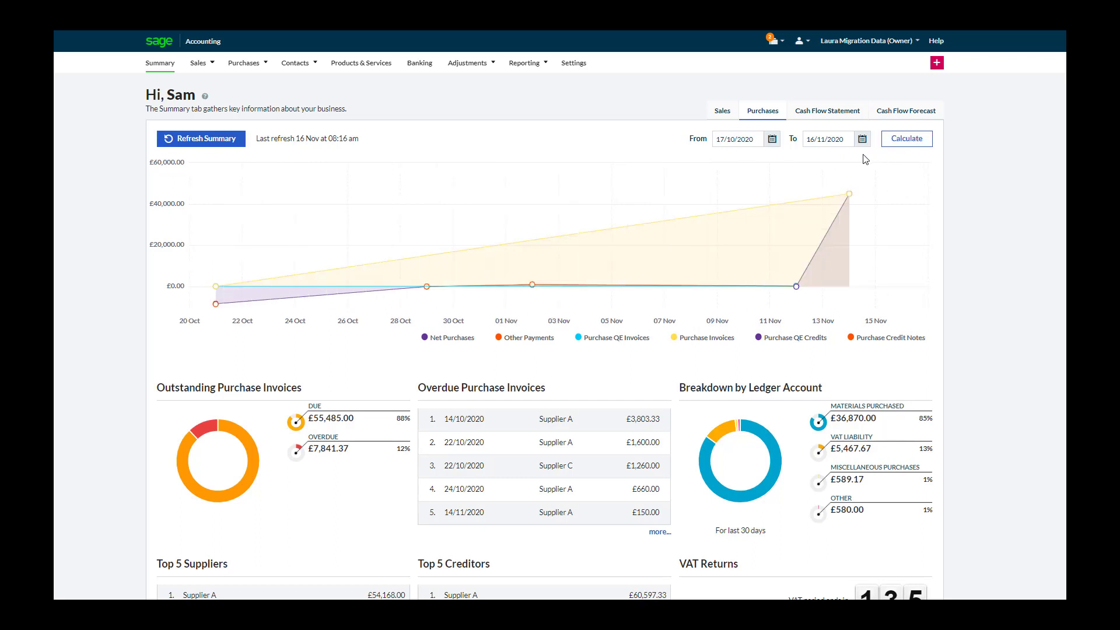
Switch between the Sales and Purchases dashboard views and scroll down the summary.
{"action": "left_click", "coordinate": [722, 111]}
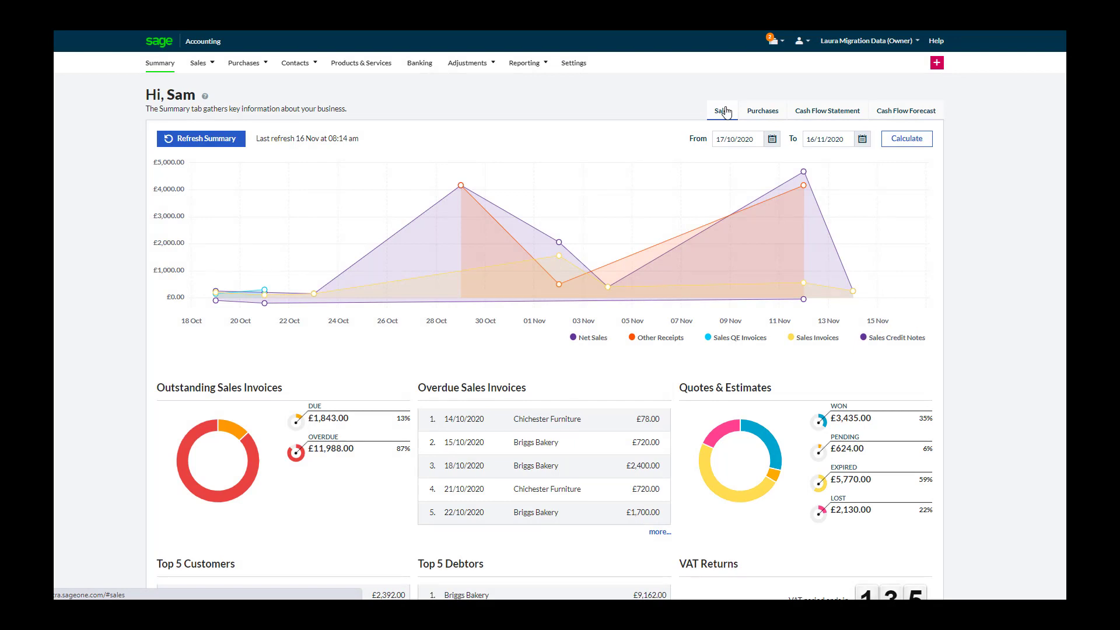
{"action": "left_click", "coordinate": [759, 112]}
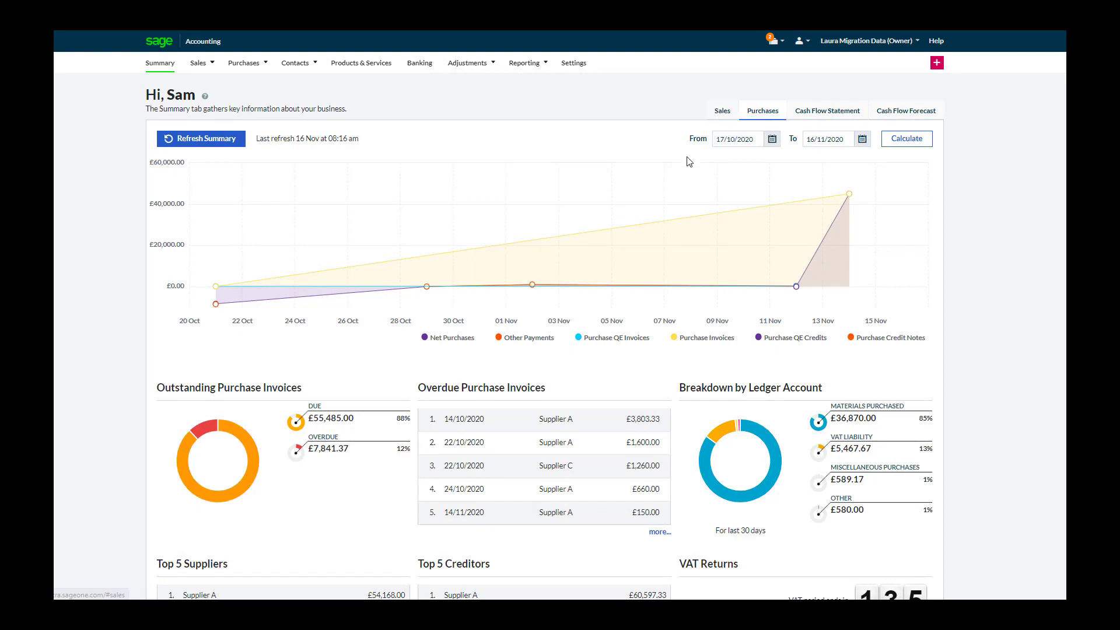
{"action": "scroll", "coordinate": [681, 171], "scroll_direction": "down", "scroll_amount": 3}
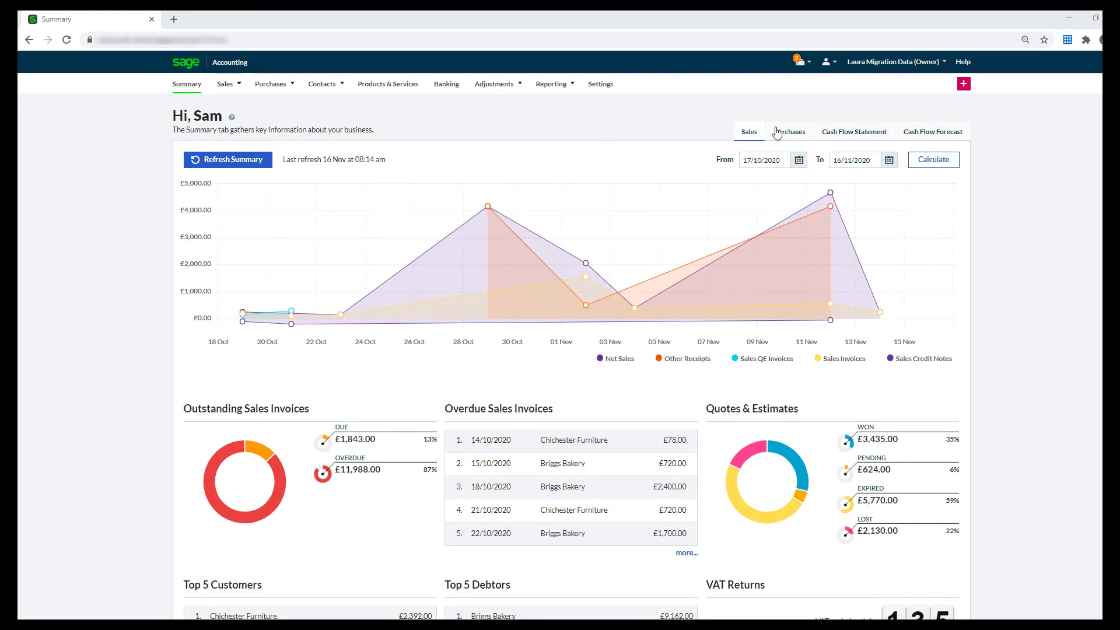
Open the Cash Flow Statement Report for 17/10/2020–16/11/2020 and show its CSV and PDF export options.
{"action": "left_click", "coordinate": [846, 131]}
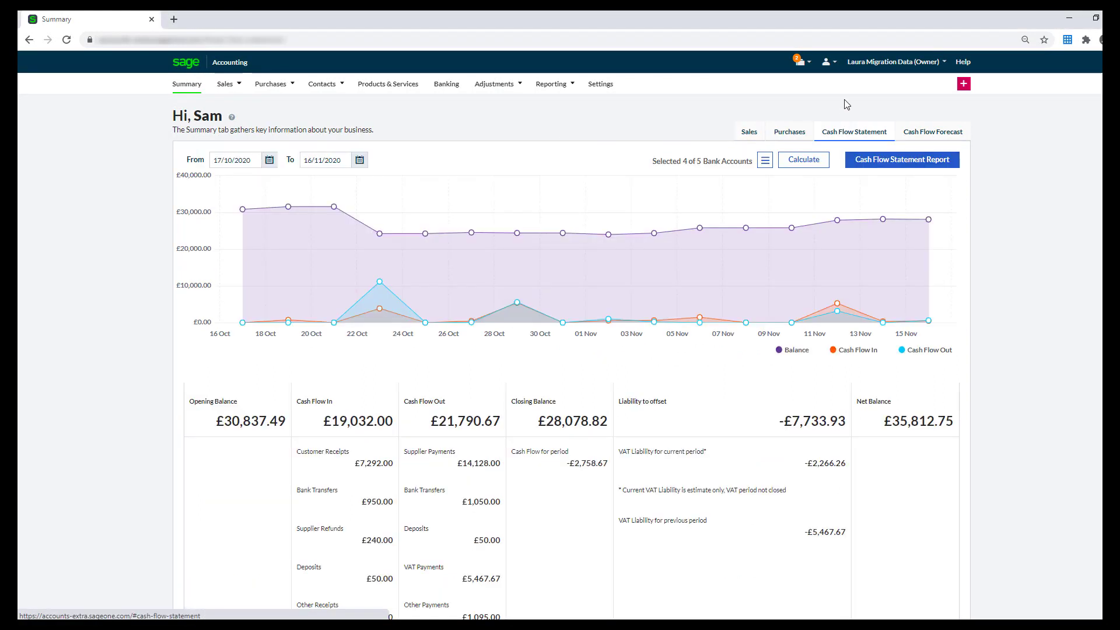
{"action": "scroll", "coordinate": [846, 104], "scroll_direction": "down", "scroll_amount": 1}
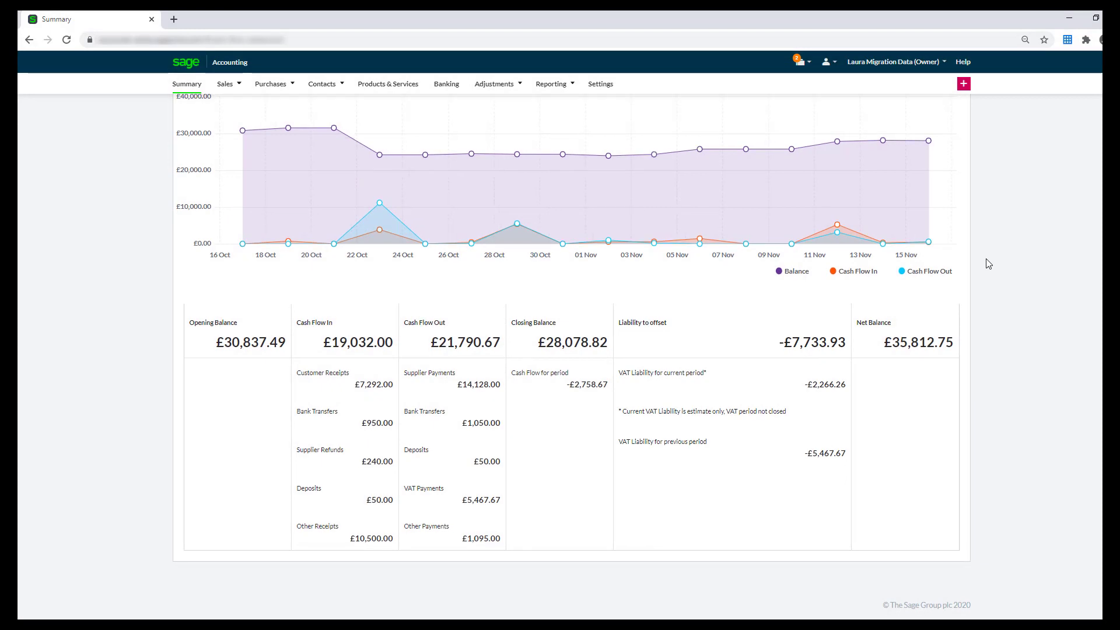
{"action": "scroll", "coordinate": [989, 263], "scroll_direction": "up", "scroll_amount": 1}
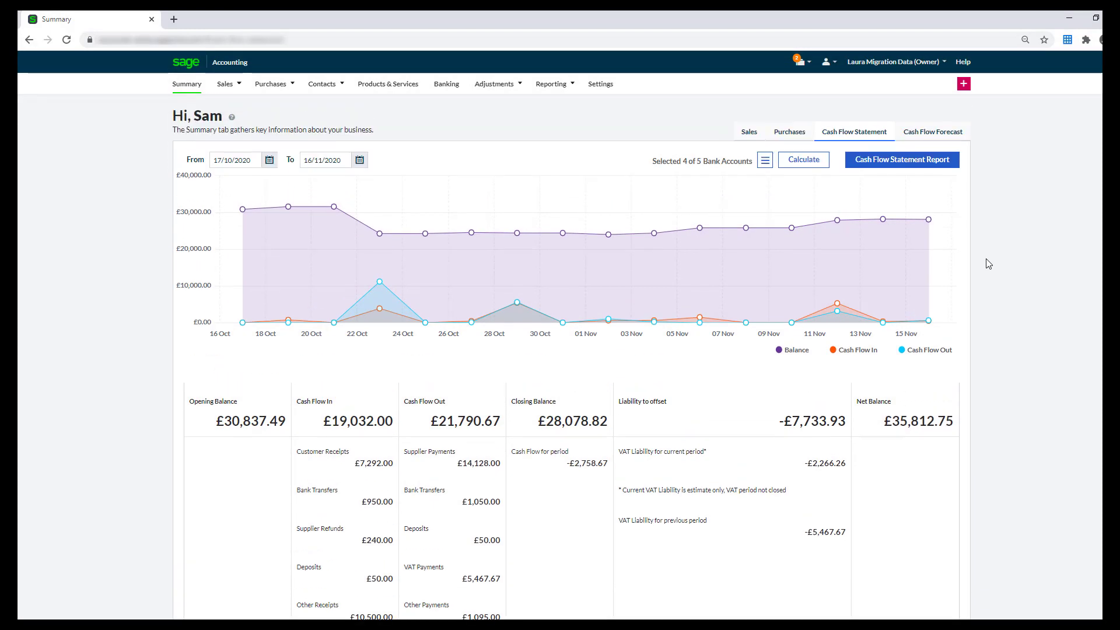
{"action": "left_click", "coordinate": [901, 161]}
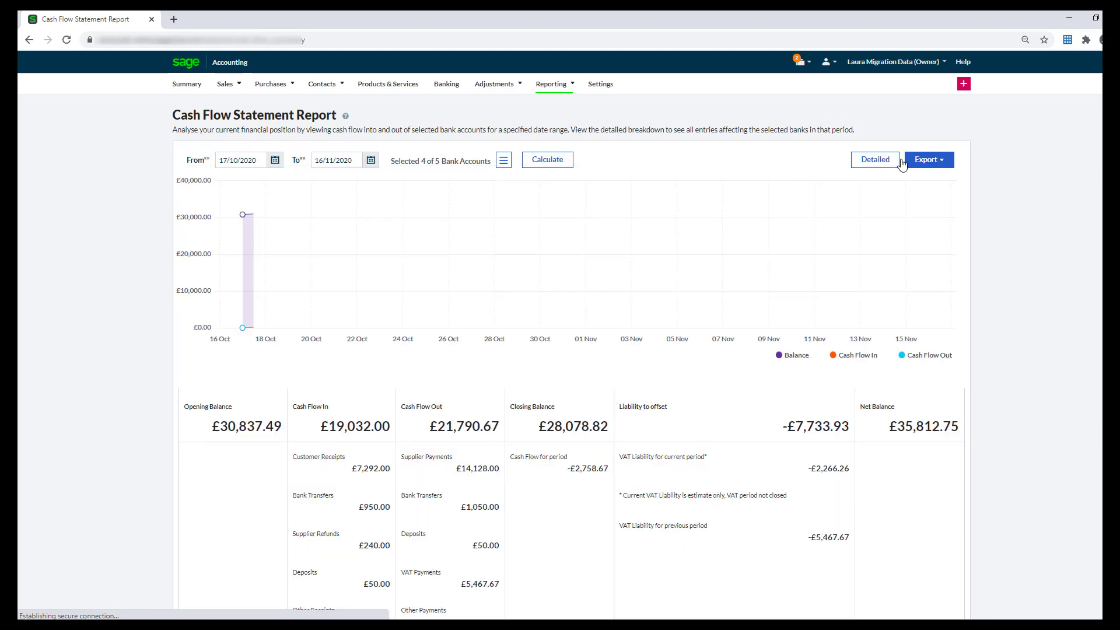
{"action": "left_click", "coordinate": [919, 162]}
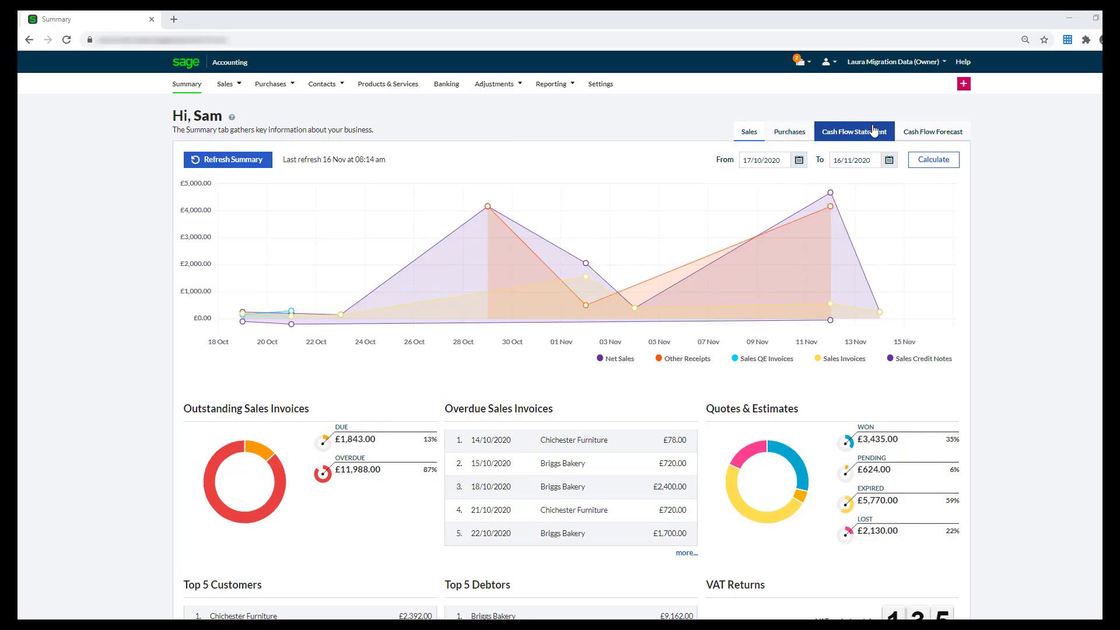
On the cash flow forecast, start a manual cash-in adjustment dated 23/11/2020.
{"action": "left_click", "coordinate": [934, 134]}
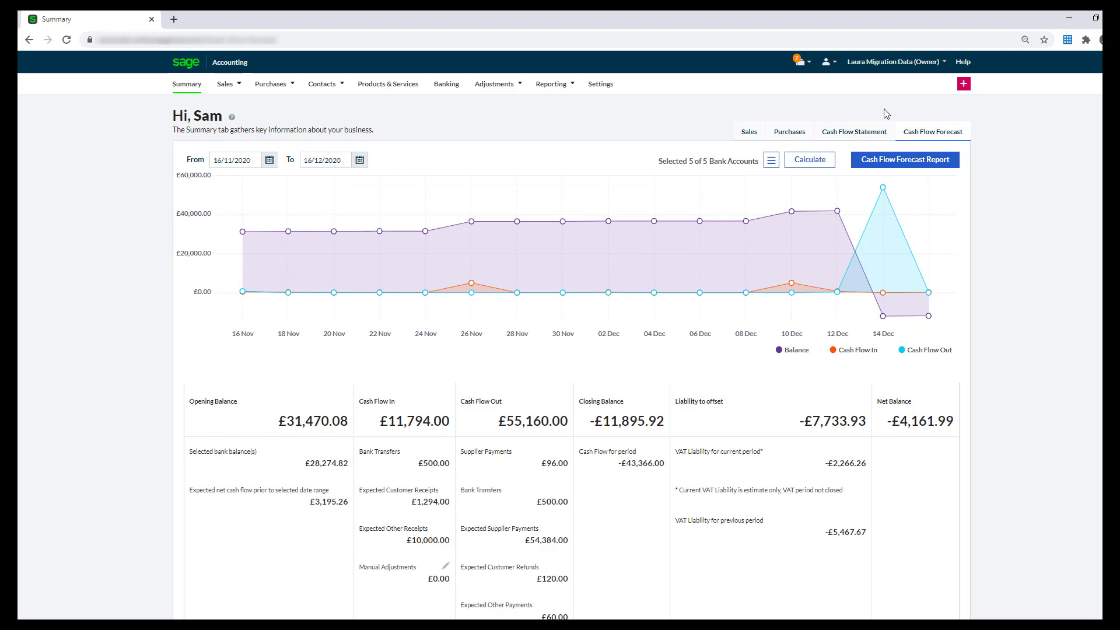
{"action": "scroll", "coordinate": [886, 113], "scroll_direction": "down", "scroll_amount": 3}
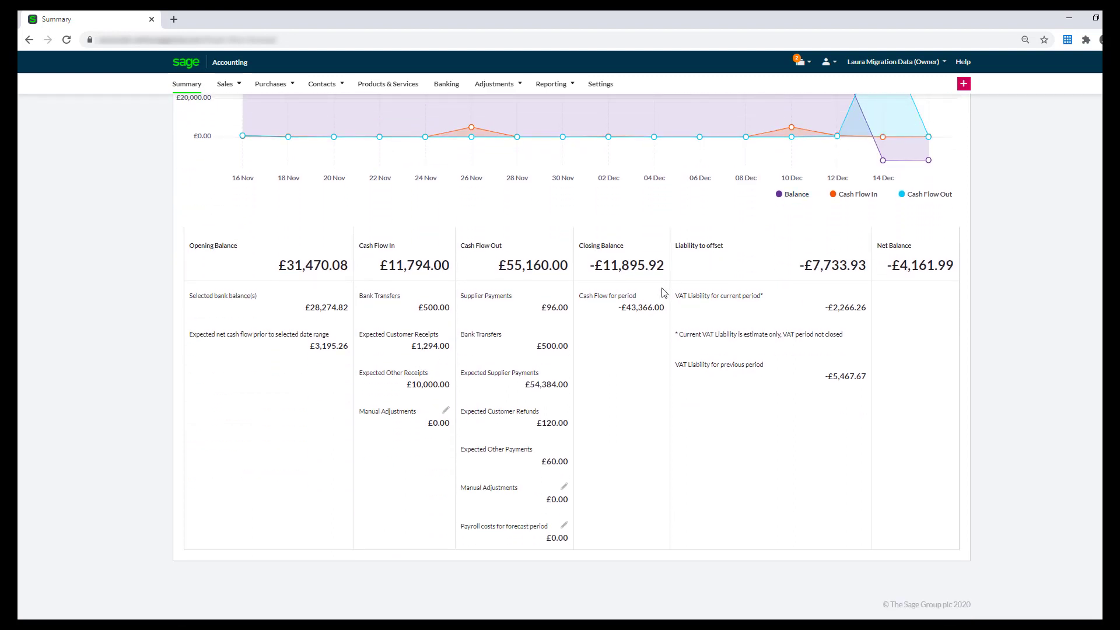
{"action": "left_click", "coordinate": [445, 413]}
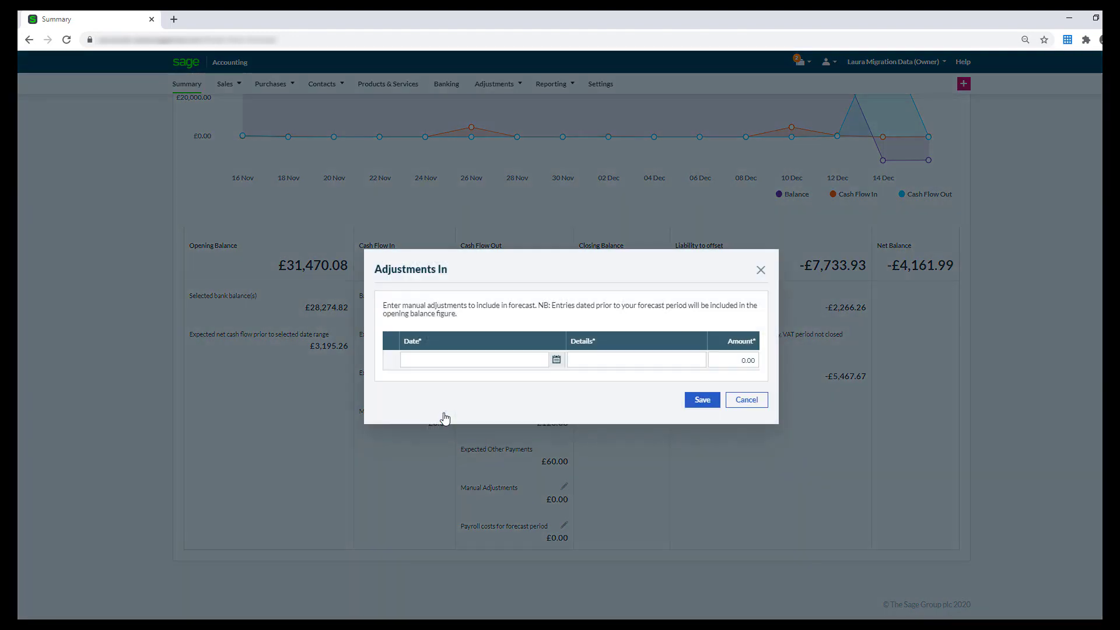
{"action": "left_click", "coordinate": [556, 360]}
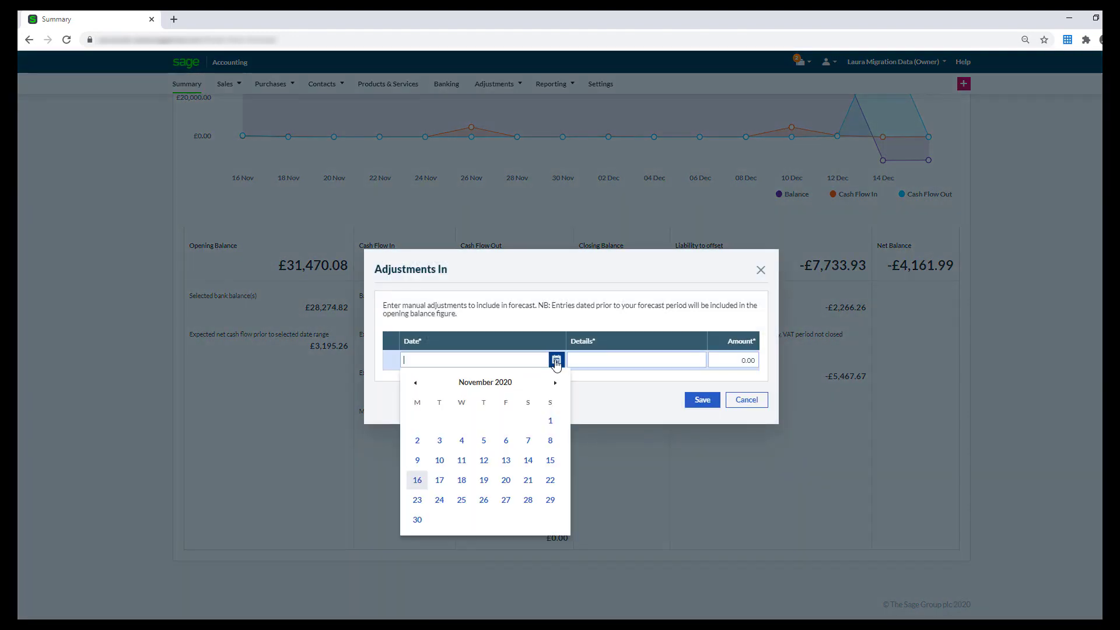
{"action": "left_click", "coordinate": [417, 500]}
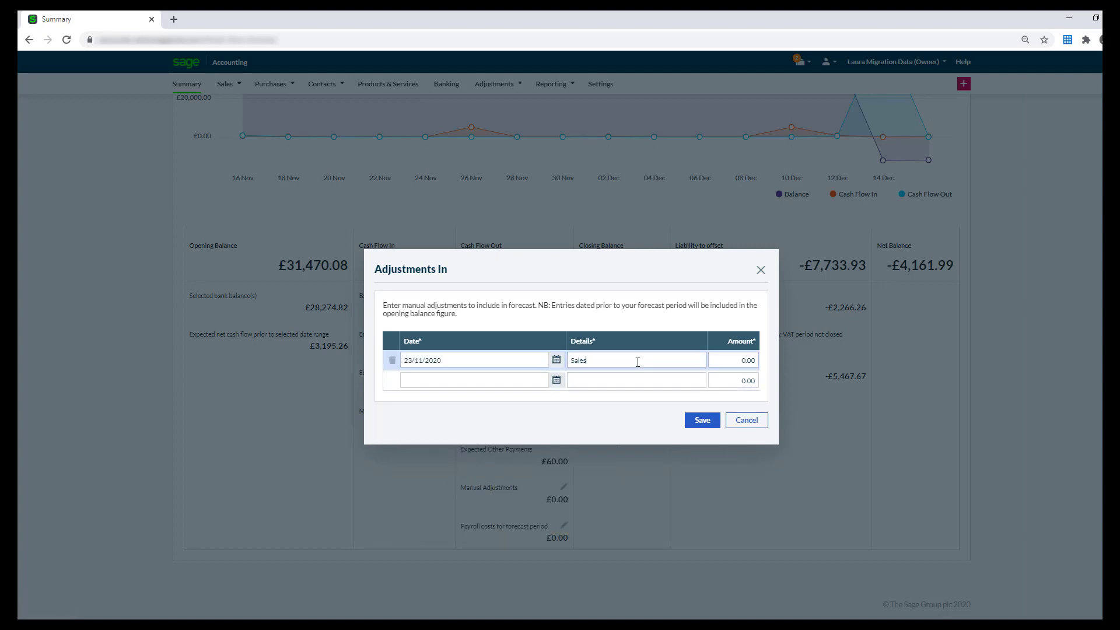
Enter the 5,000.00 amount, save the adjustment, and show the forecast report's export options.
{"action": "type", "text": "0"}
{"action": "key", "text": "Tab"}
{"action": "left_click", "coordinate": [702, 421]}
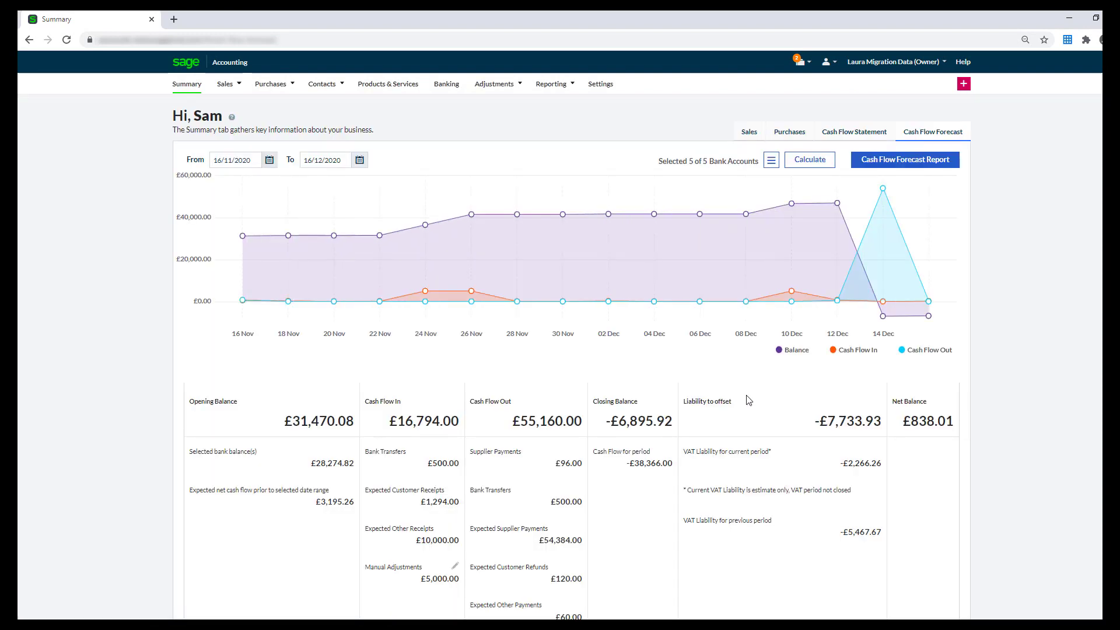
{"action": "left_click", "coordinate": [917, 163]}
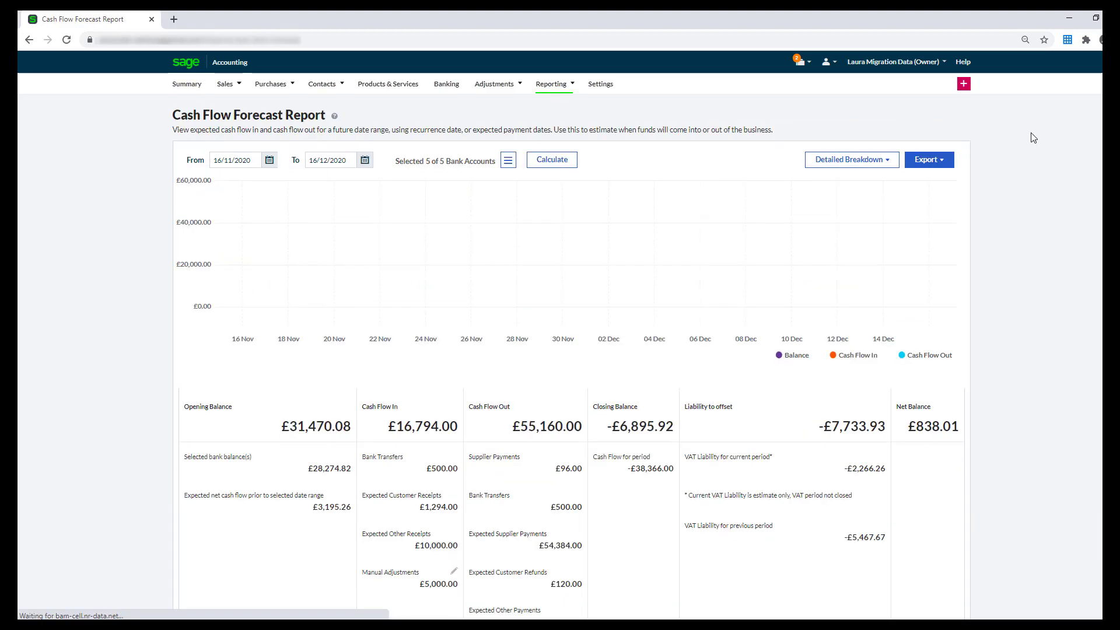
{"action": "left_click", "coordinate": [930, 164]}
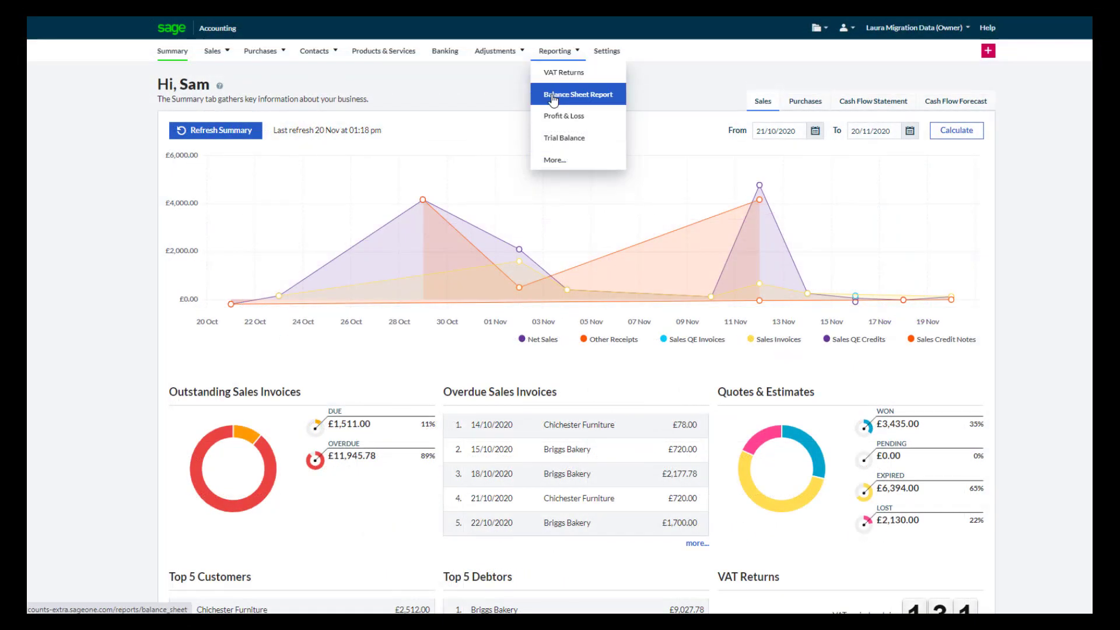
Browse the All Reports page listing essential, detailed, cash, VAT, products & services and data reports.
{"action": "left_click", "coordinate": [548, 163]}
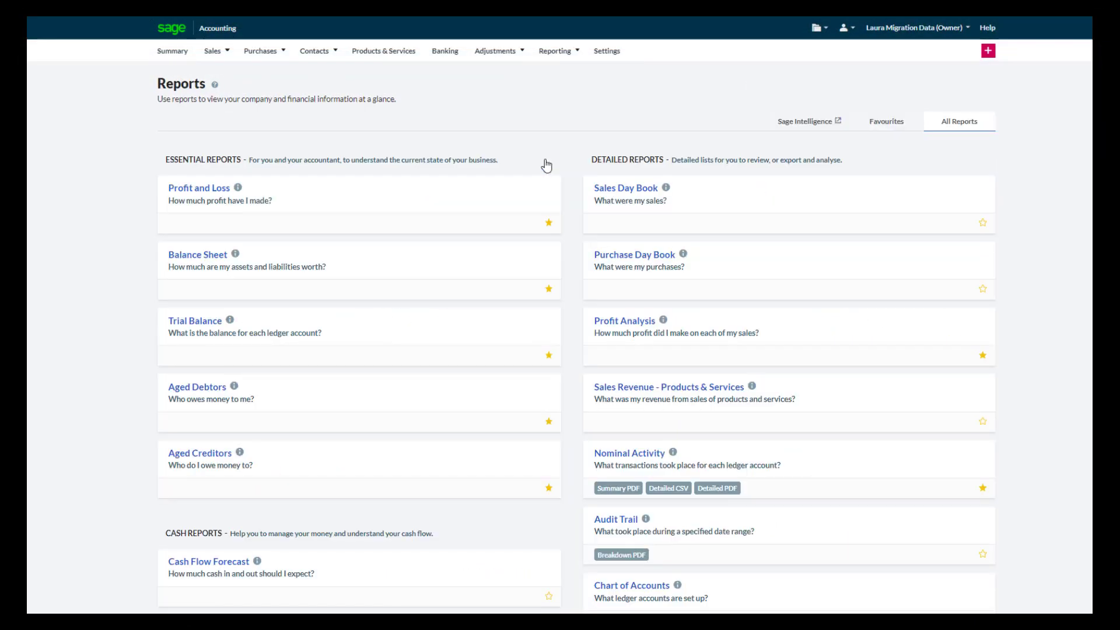
{"action": "scroll", "coordinate": [546, 166], "scroll_direction": "down", "scroll_amount": 6}
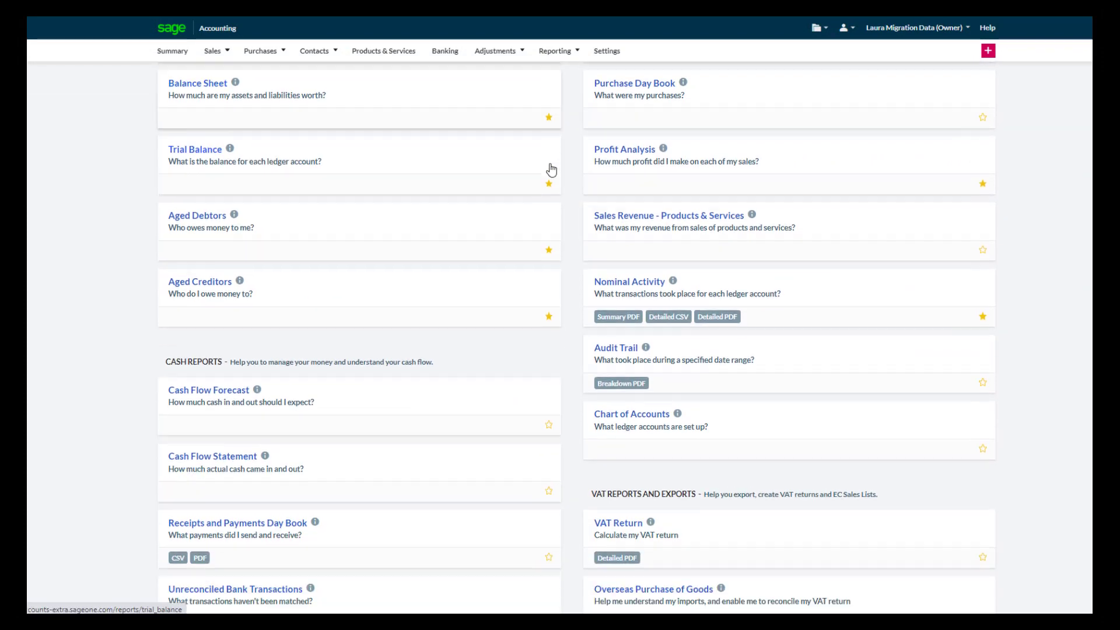
{"action": "scroll", "coordinate": [554, 172], "scroll_direction": "down", "scroll_amount": 3}
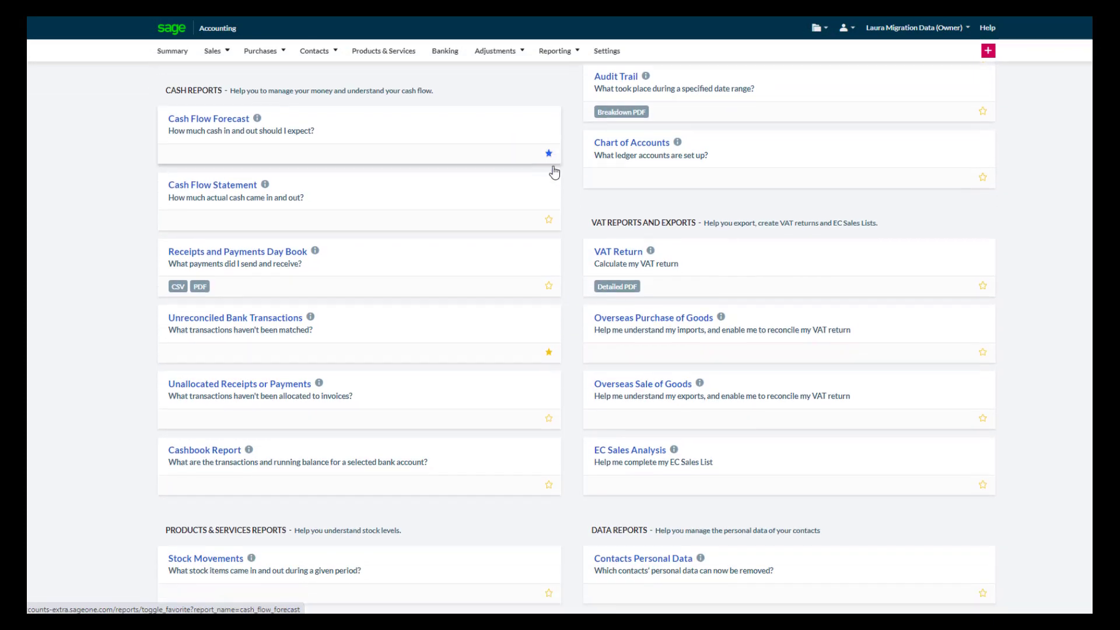
{"action": "scroll", "coordinate": [554, 171], "scroll_direction": "up", "scroll_amount": 9}
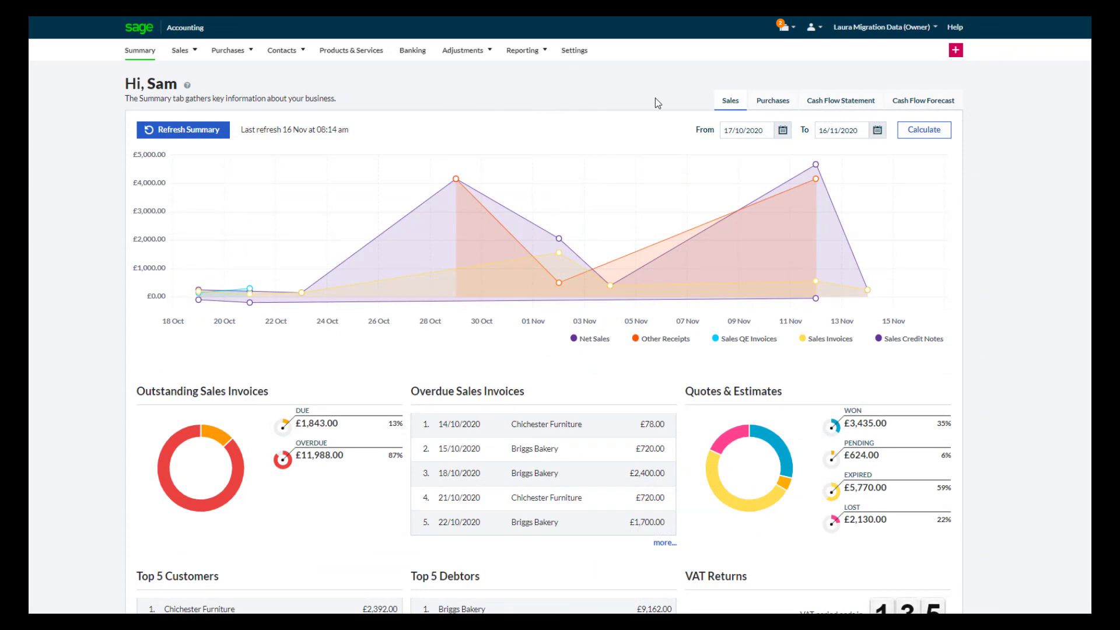
Switch the Summary dashboard to Purchases figures with the From date set to 17/10/2020.
{"action": "left_click", "coordinate": [769, 103]}
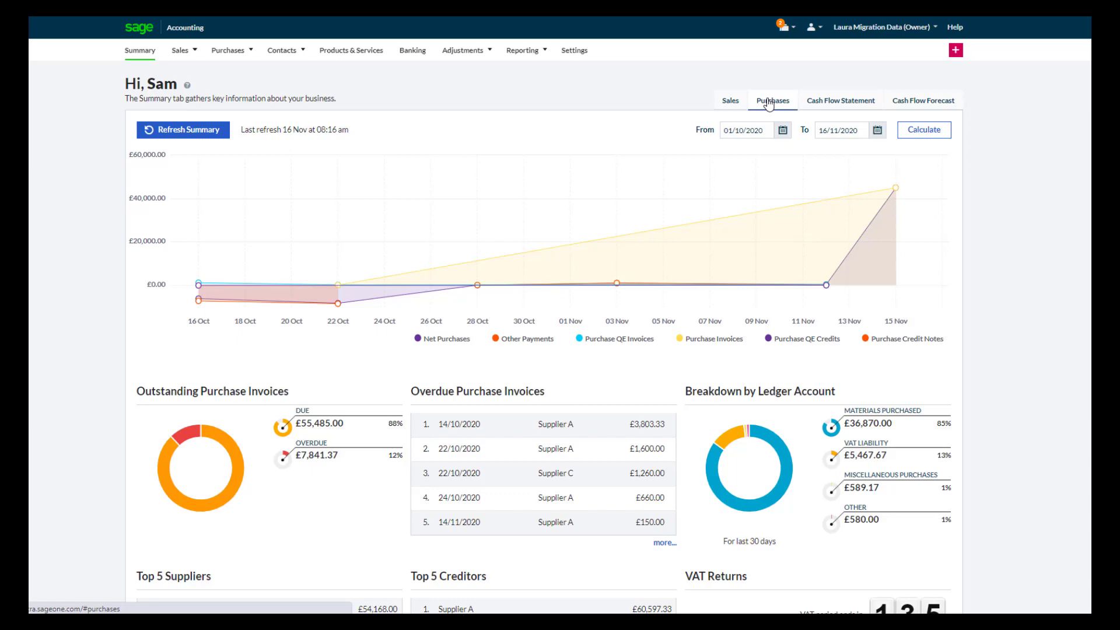
{"action": "left_click", "coordinate": [782, 130]}
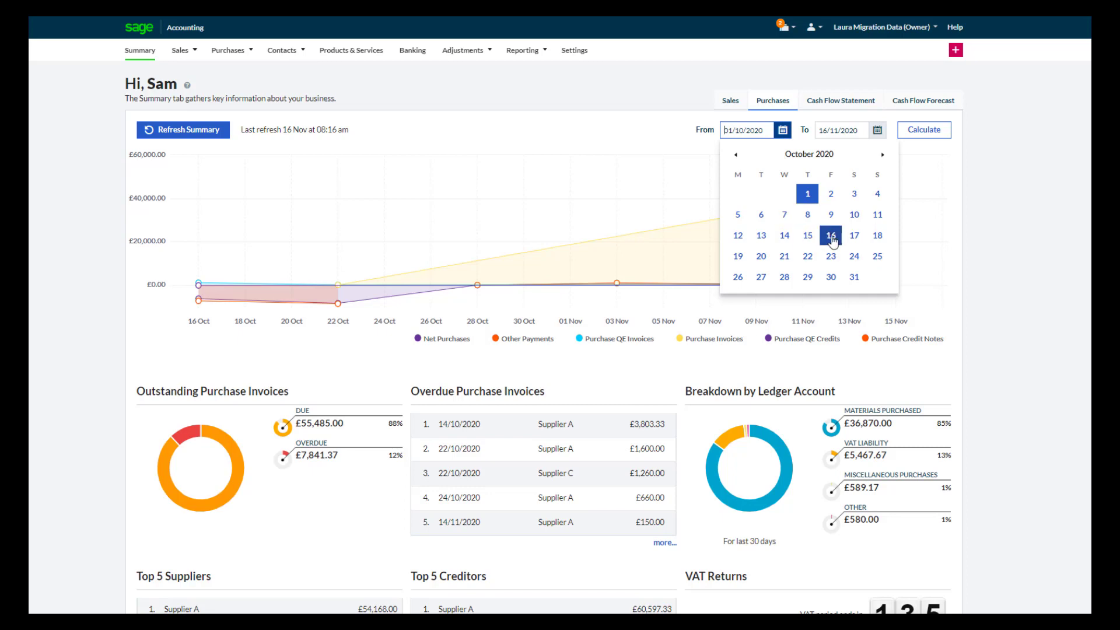
{"action": "left_click", "coordinate": [854, 235]}
{"action": "mouse_move", "coordinate": [925, 179]}
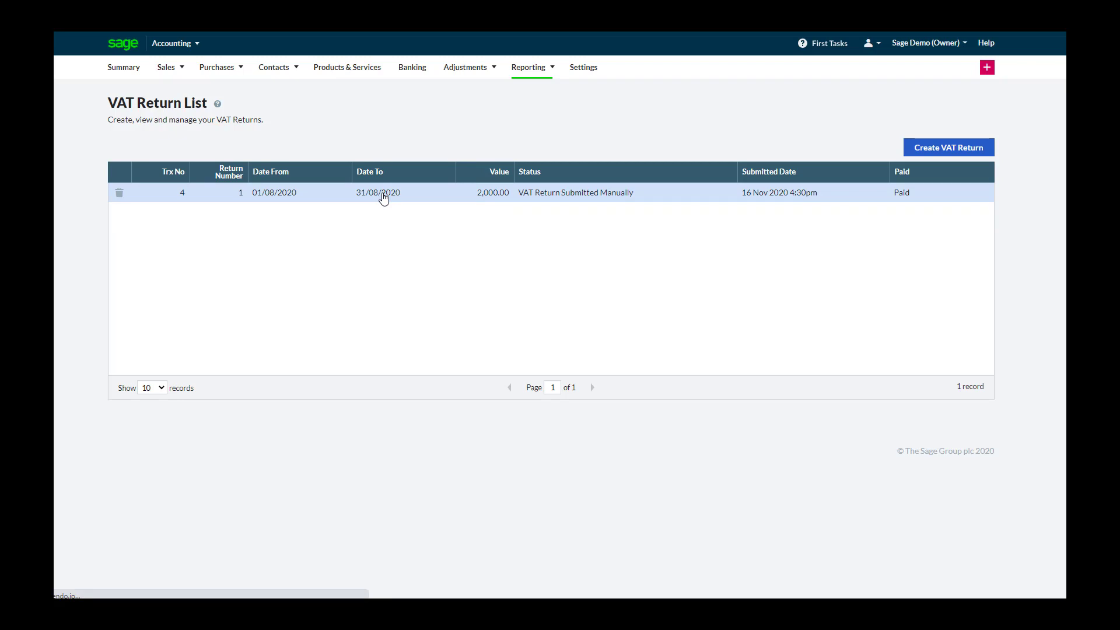
Open the August 2020 VAT return and bring up its Print options to view it as PDF.
{"action": "left_click", "coordinate": [384, 199]}
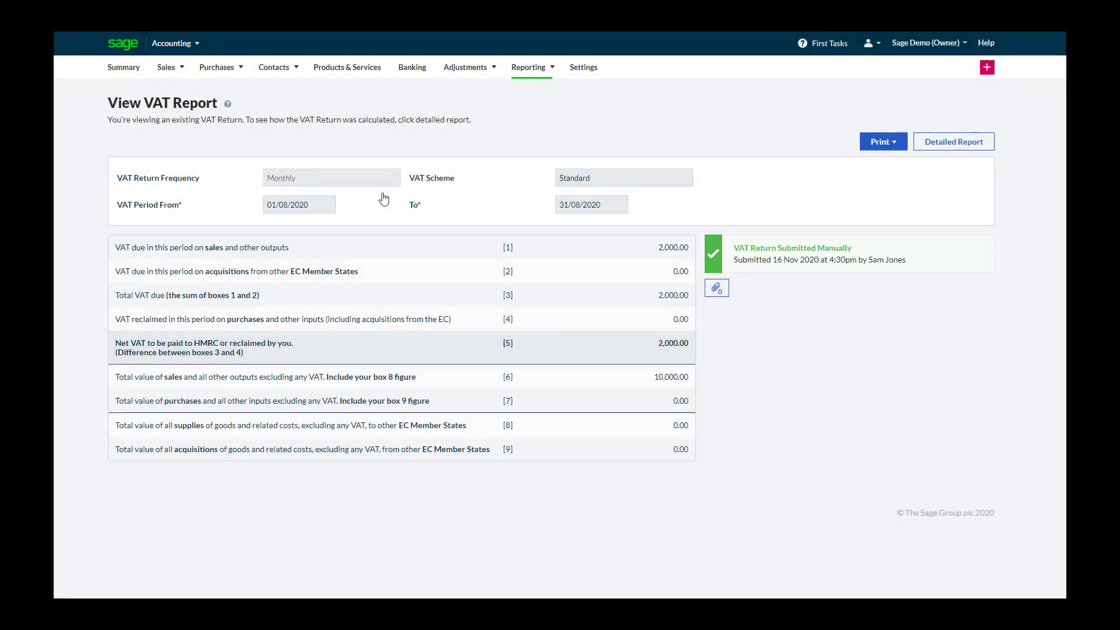
{"action": "left_click", "coordinate": [895, 146]}
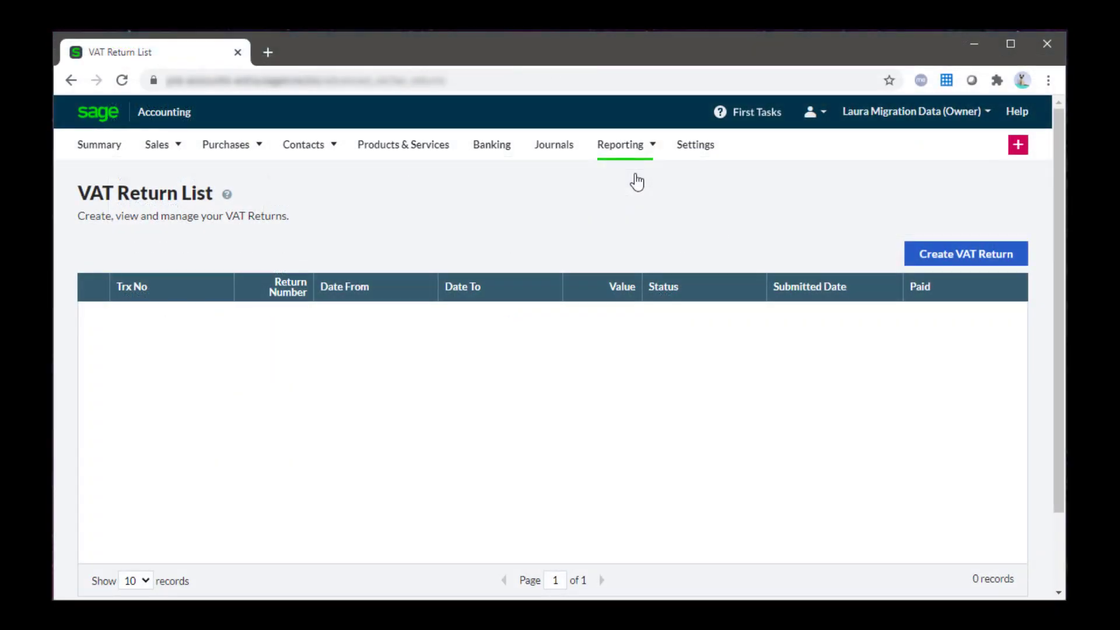
Create a new VAT return for 01/04/2017–30/06/2017 and calculate its figures.
{"action": "left_click", "coordinate": [995, 256]}
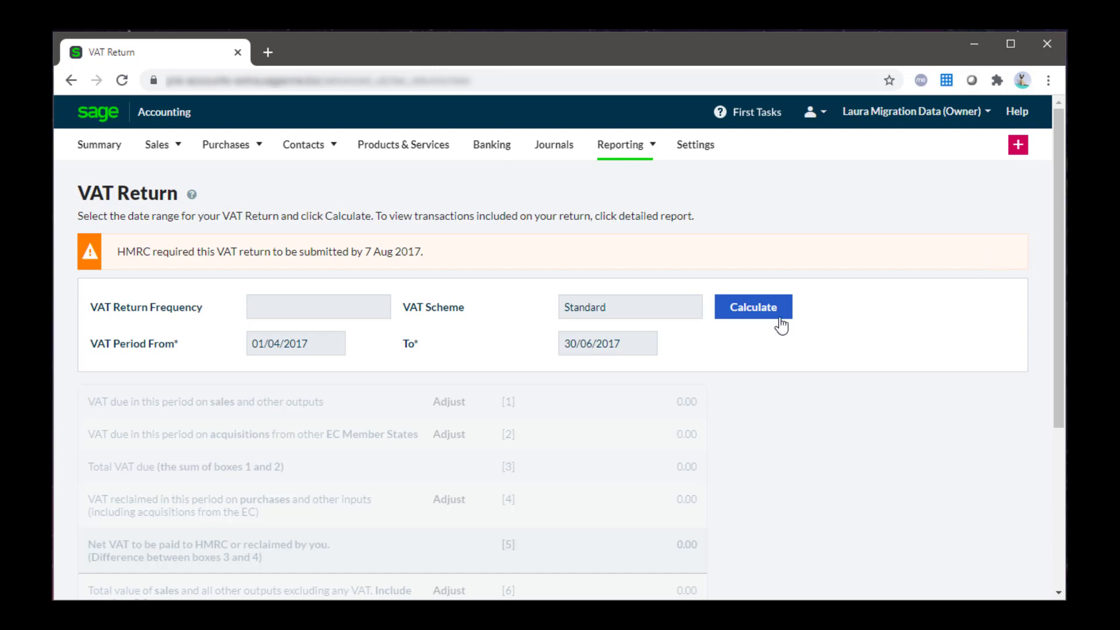
{"action": "left_click", "coordinate": [771, 318]}
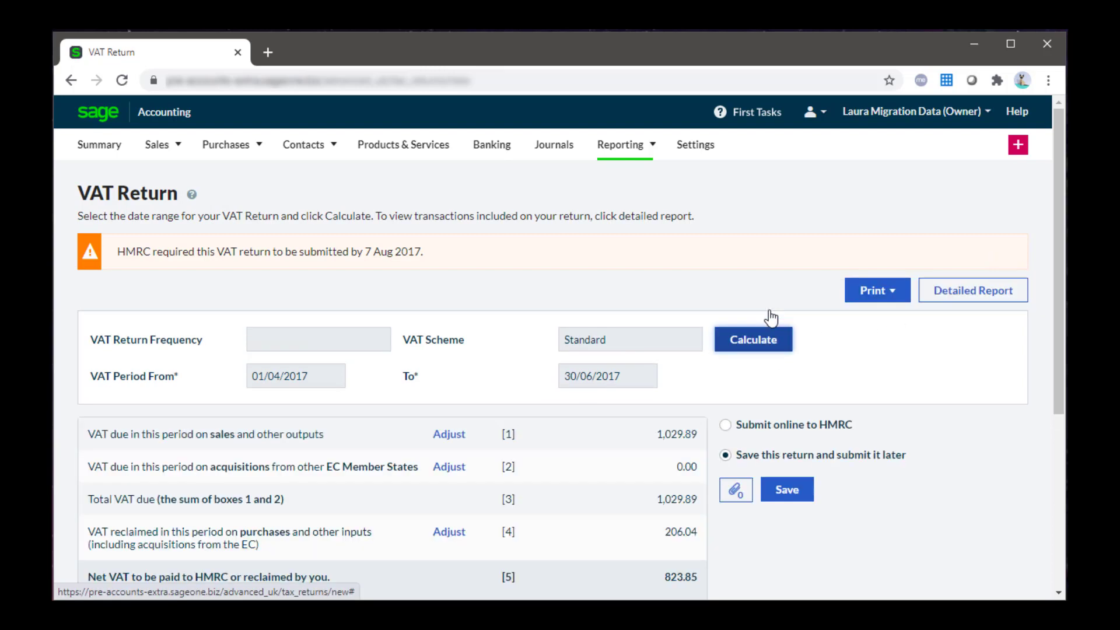
{"action": "left_click_drag", "start_coordinate": [1055, 227], "coordinate": [1055, 295]}
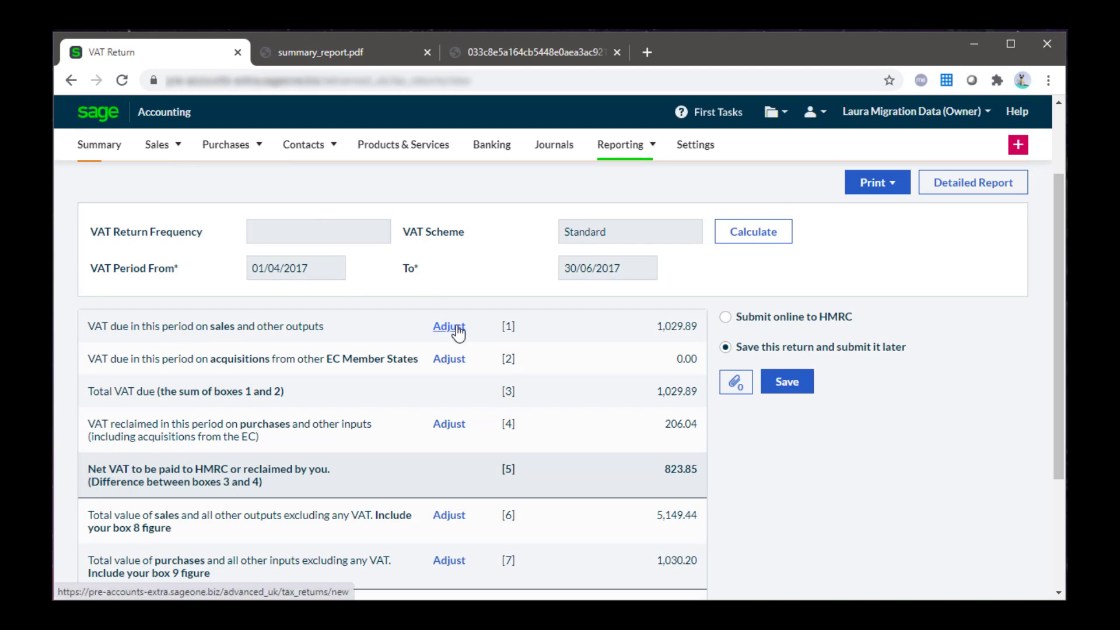
Adjust box 1 sales VAT by 0.89 with a reason, then save the return to submit later.
{"action": "left_click", "coordinate": [458, 329]}
{"action": "double_click", "coordinate": [675, 330]}
{"action": "type", "text": ".89"}
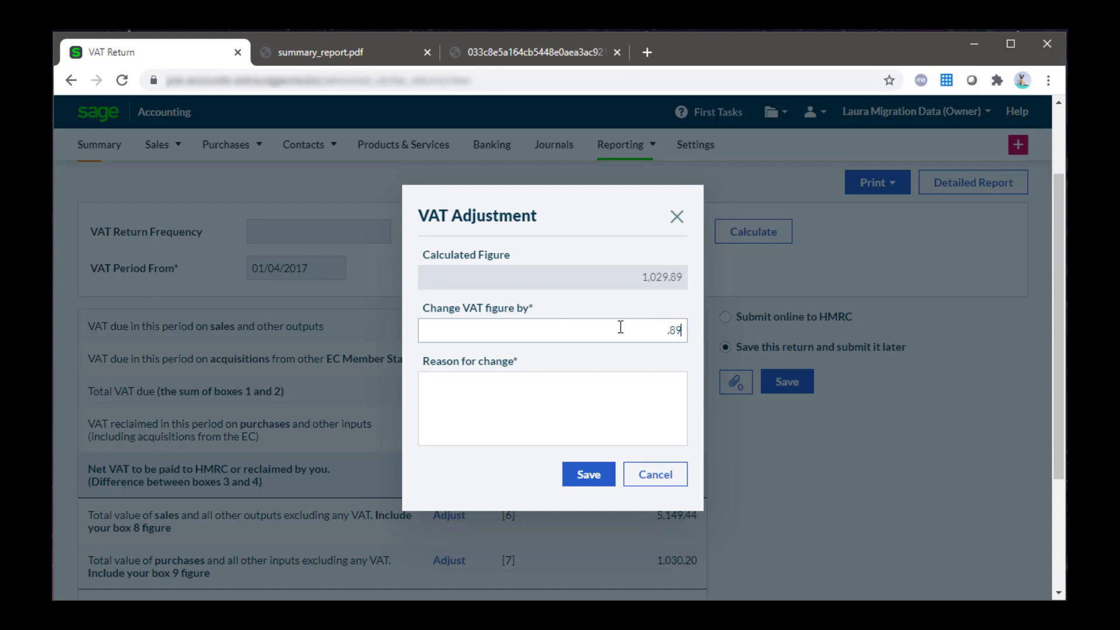
{"action": "left_click", "coordinate": [520, 435]}
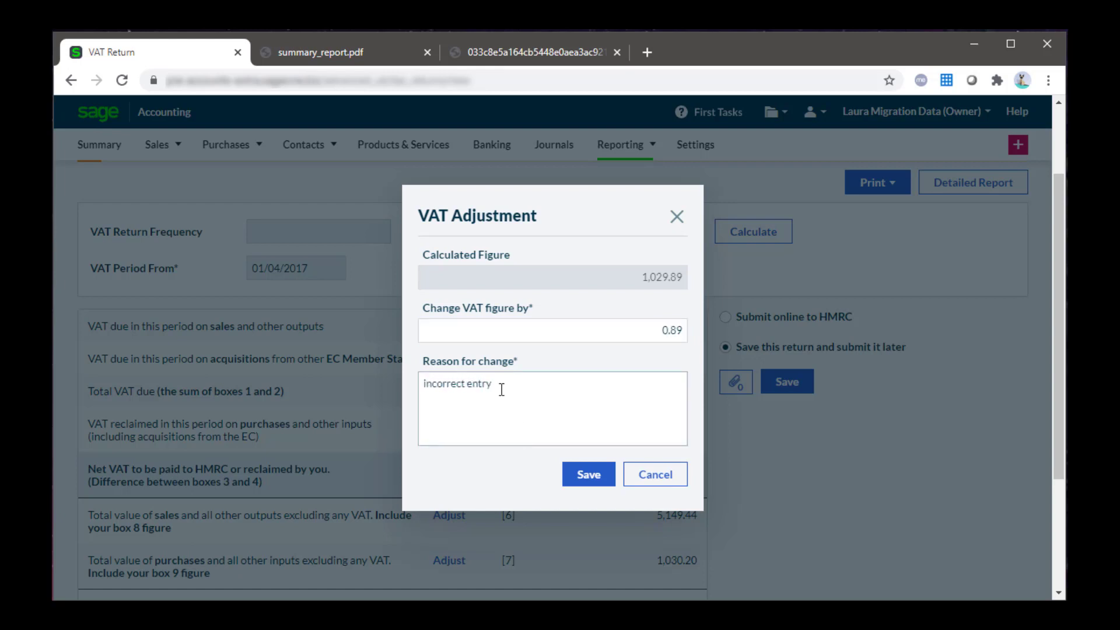
{"action": "left_click", "coordinate": [581, 474]}
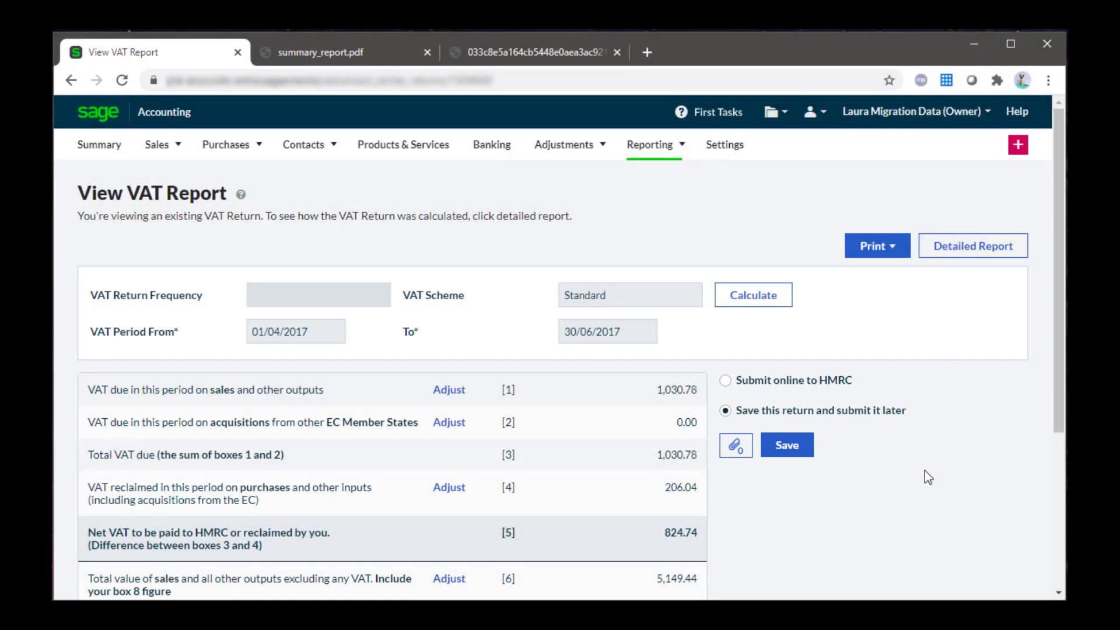
{"action": "left_click", "coordinate": [809, 451]}
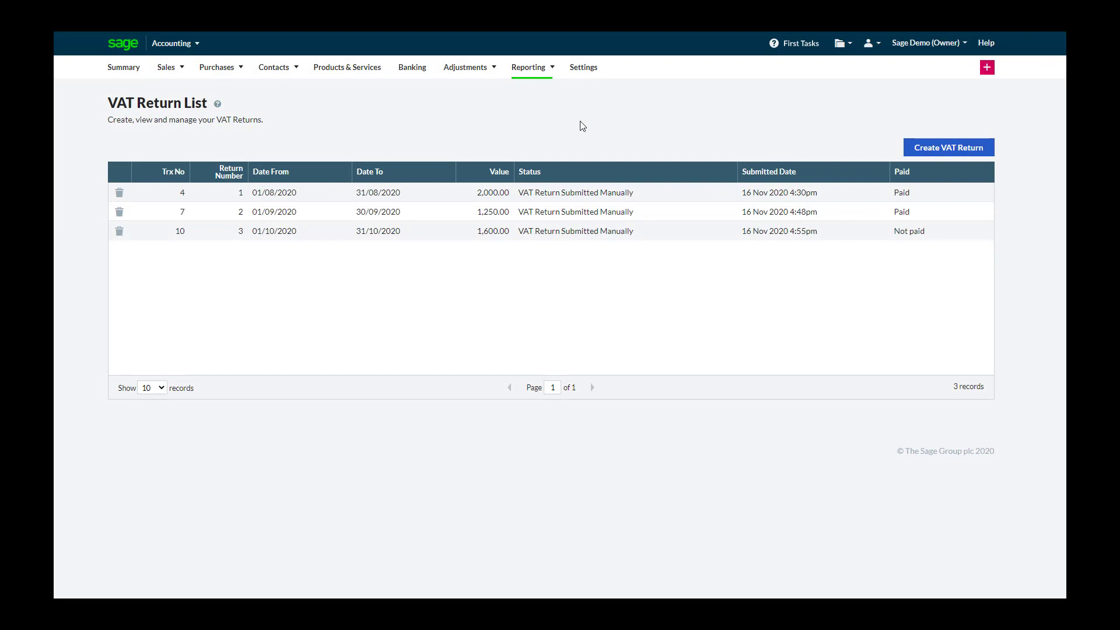
Record the October 2020 VAT payment of 1,600.00 on 16/11/2020 from Bank Account (1200), reference 'VAT October'.
{"action": "left_click", "coordinate": [574, 236]}
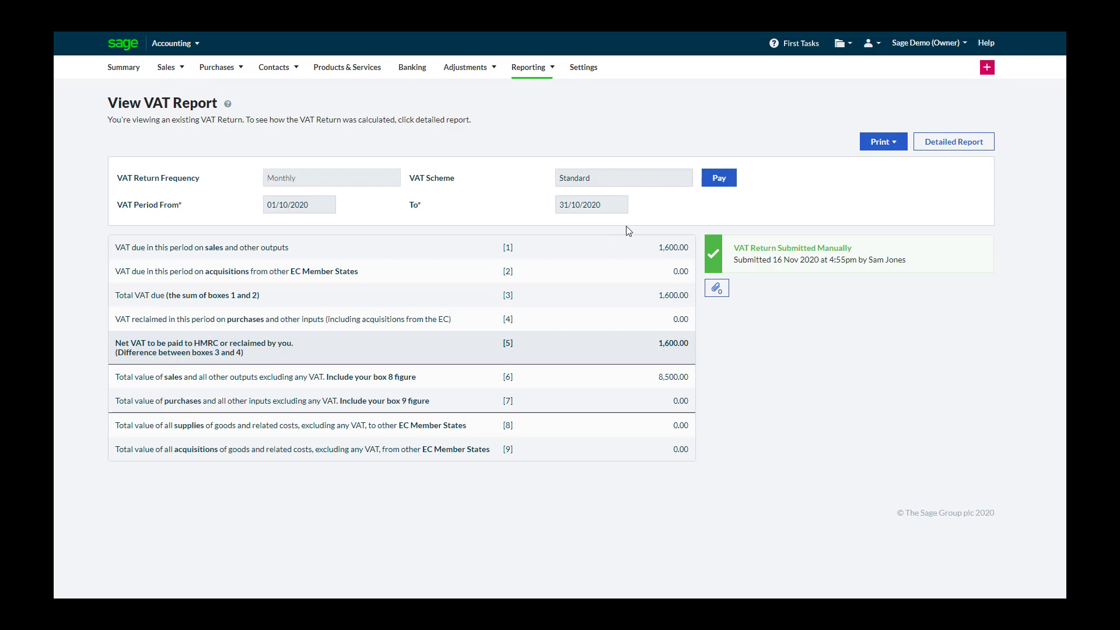
{"action": "left_click", "coordinate": [721, 184]}
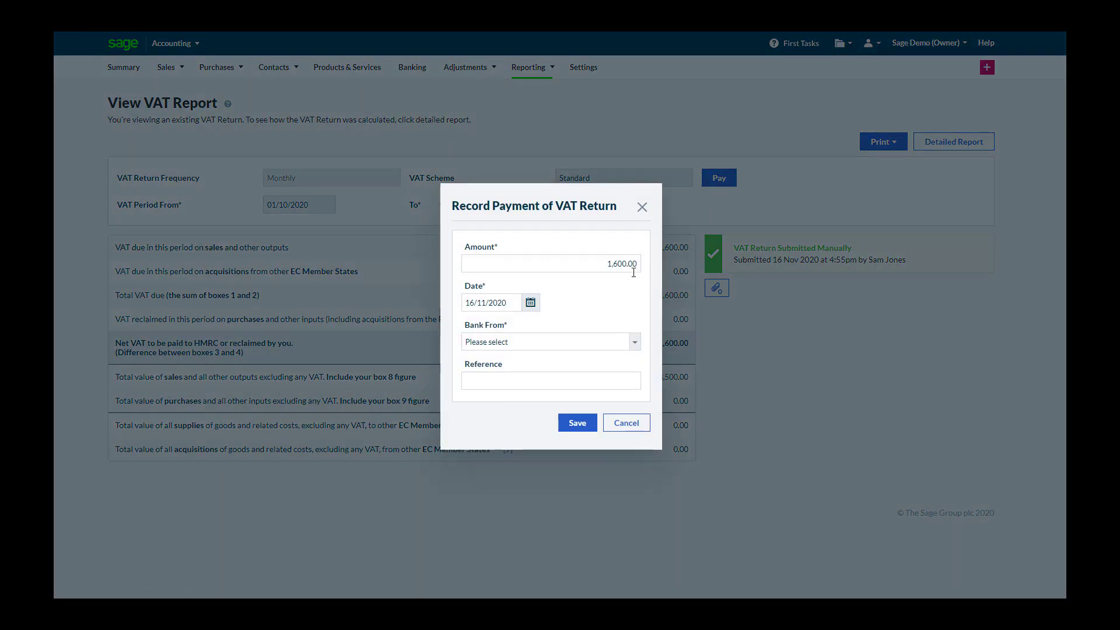
{"action": "left_click", "coordinate": [532, 302]}
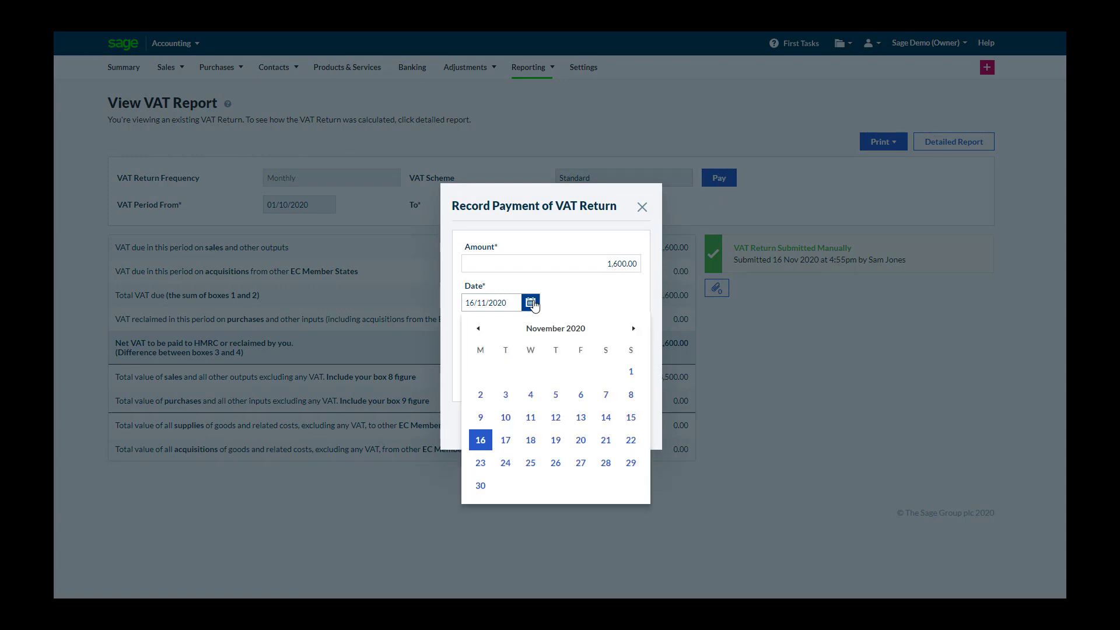
{"action": "left_click", "coordinate": [482, 444]}
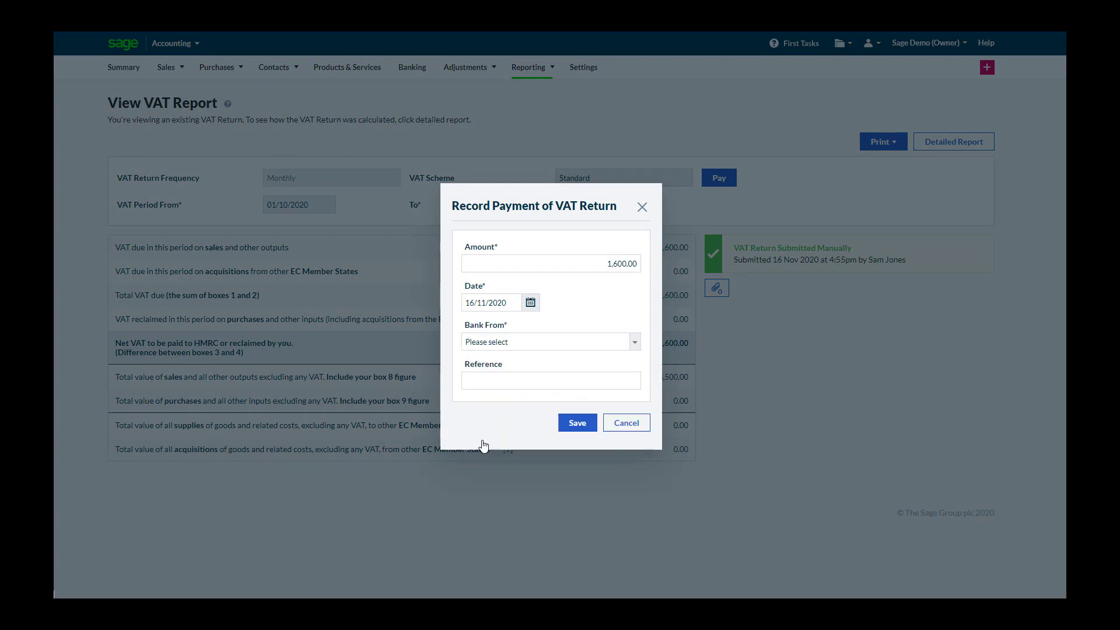
{"action": "left_click", "coordinate": [541, 343]}
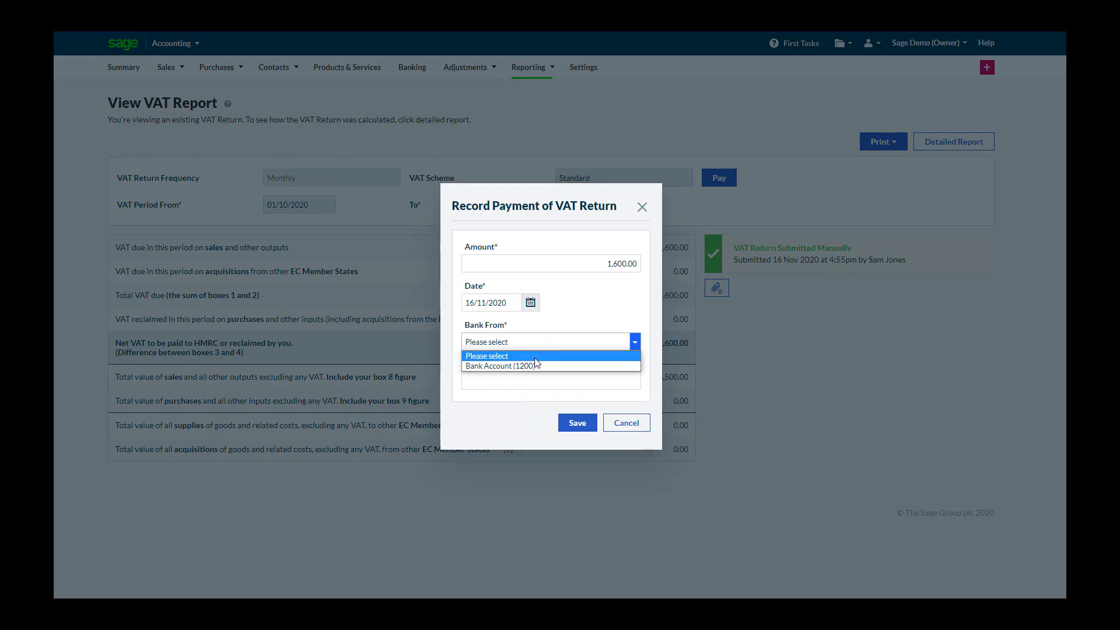
{"action": "left_click", "coordinate": [529, 366]}
{"action": "left_click", "coordinate": [518, 381]}
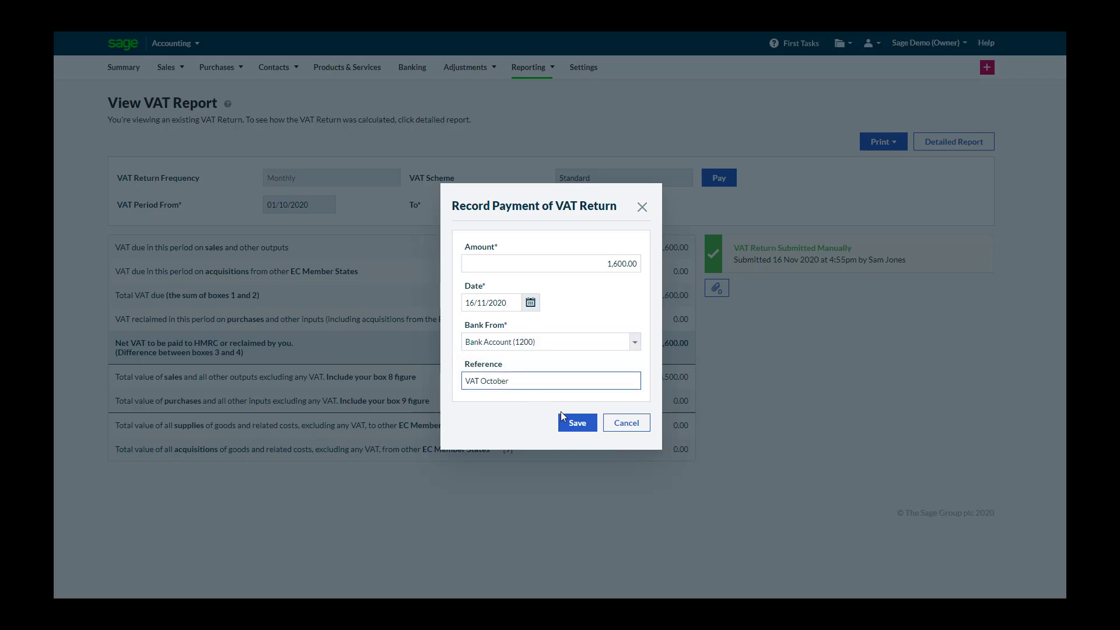
{"action": "left_click", "coordinate": [574, 425]}
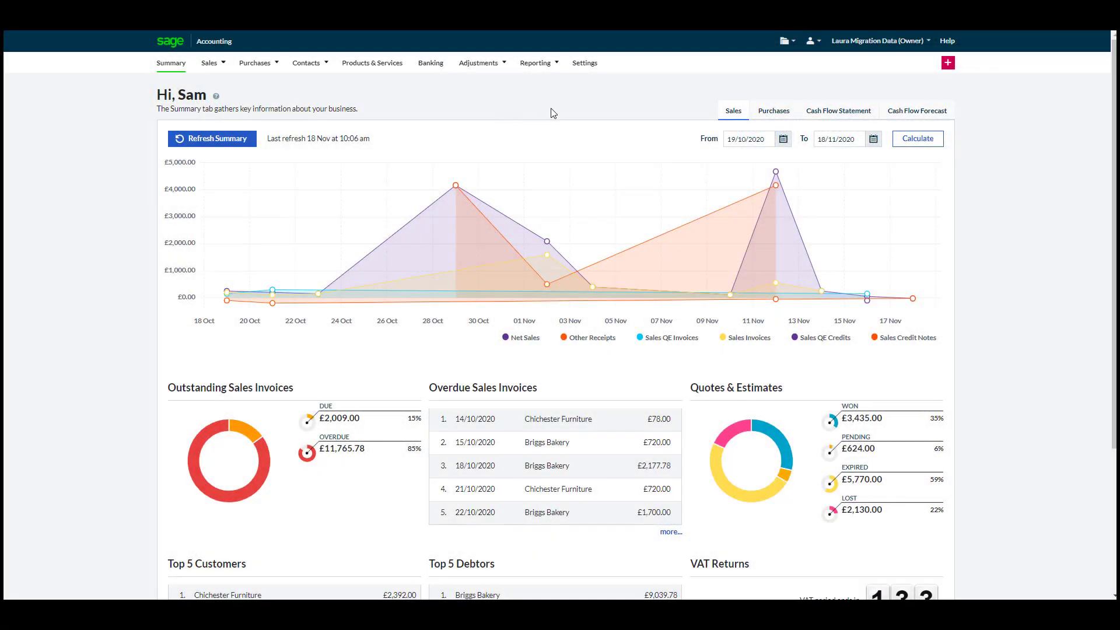
Send a full-access invitation to the accountant's e-mail address from Manage Business Account.
{"action": "left_click", "coordinate": [859, 54]}
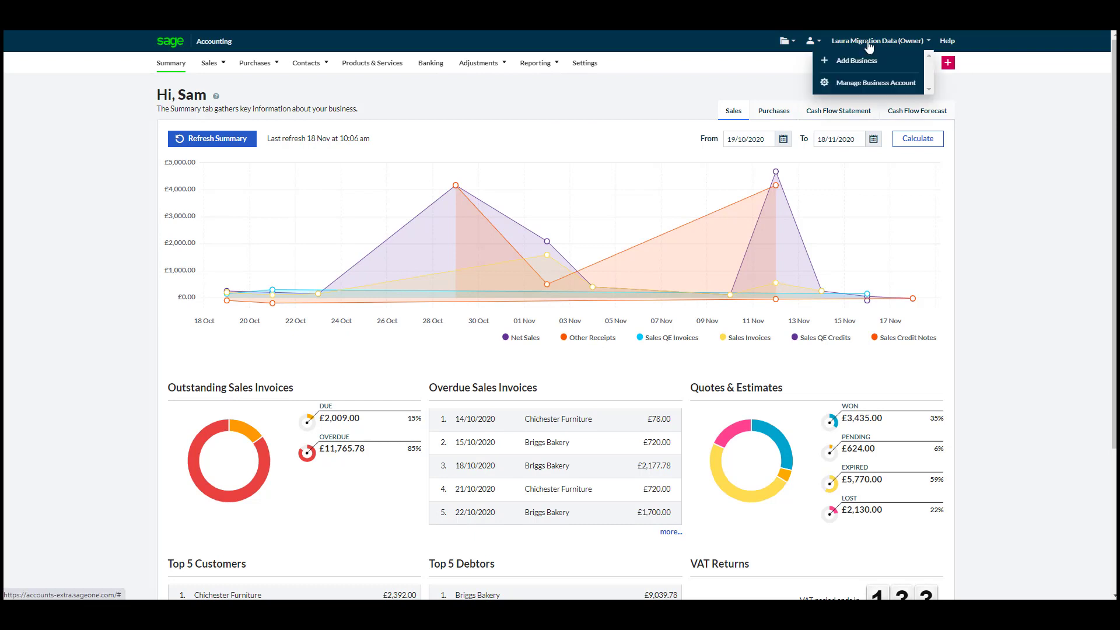
{"action": "left_click", "coordinate": [862, 88]}
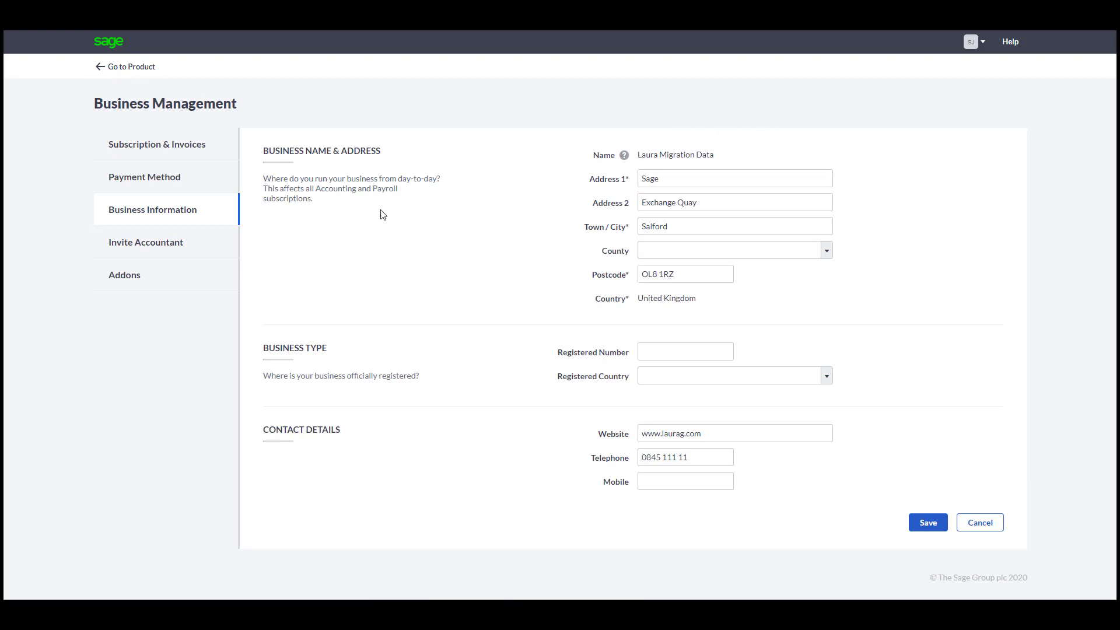
{"action": "left_click", "coordinate": [185, 253]}
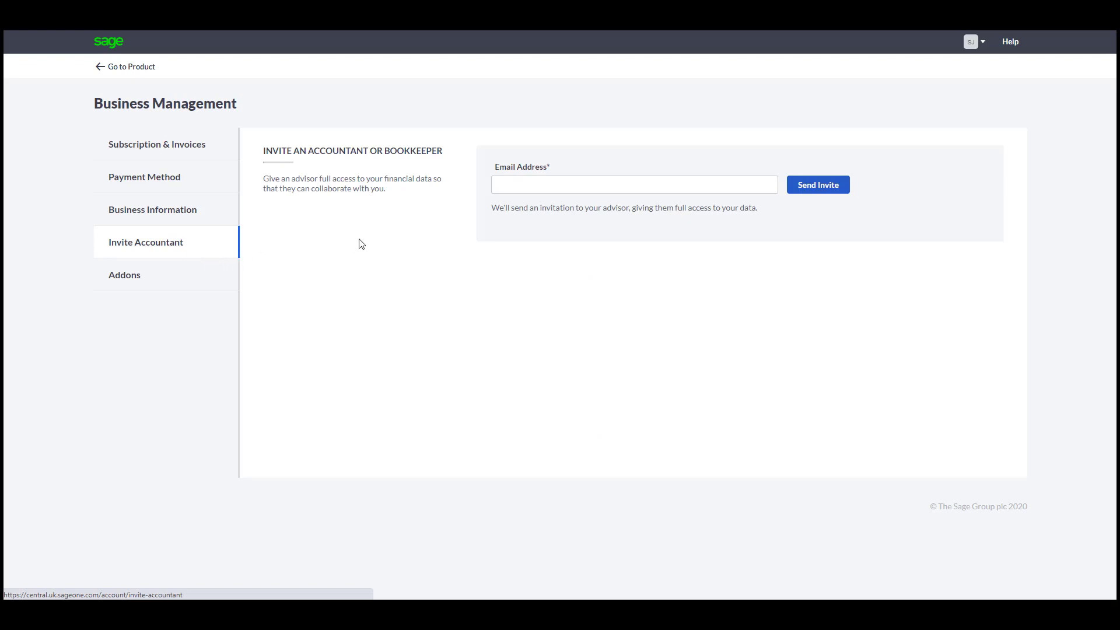
{"action": "left_click", "coordinate": [511, 187]}
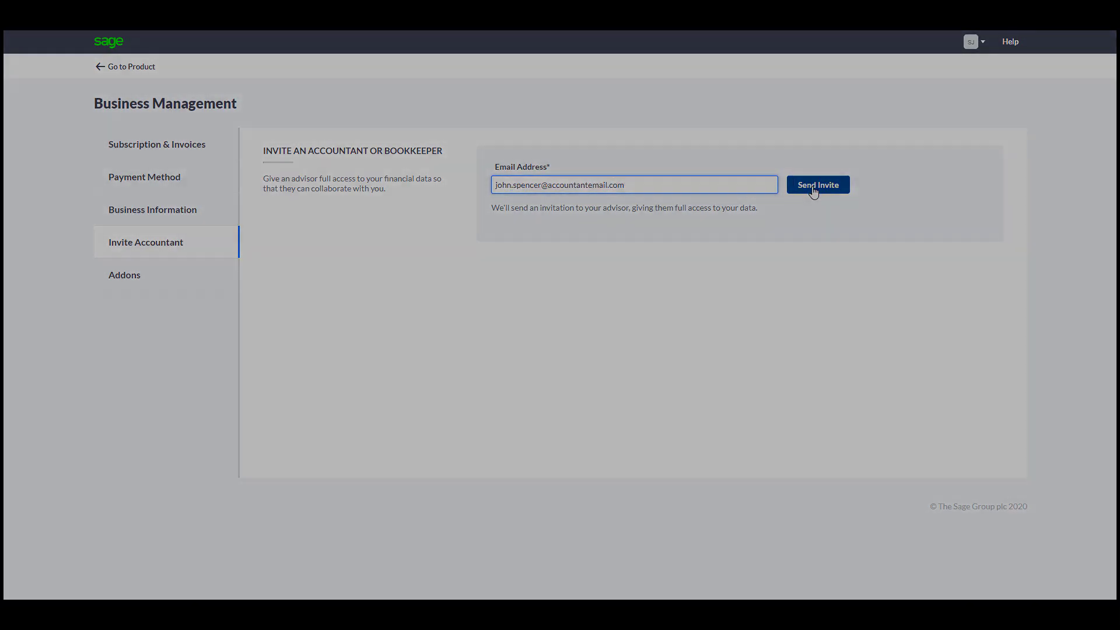
{"action": "left_click", "coordinate": [813, 189]}
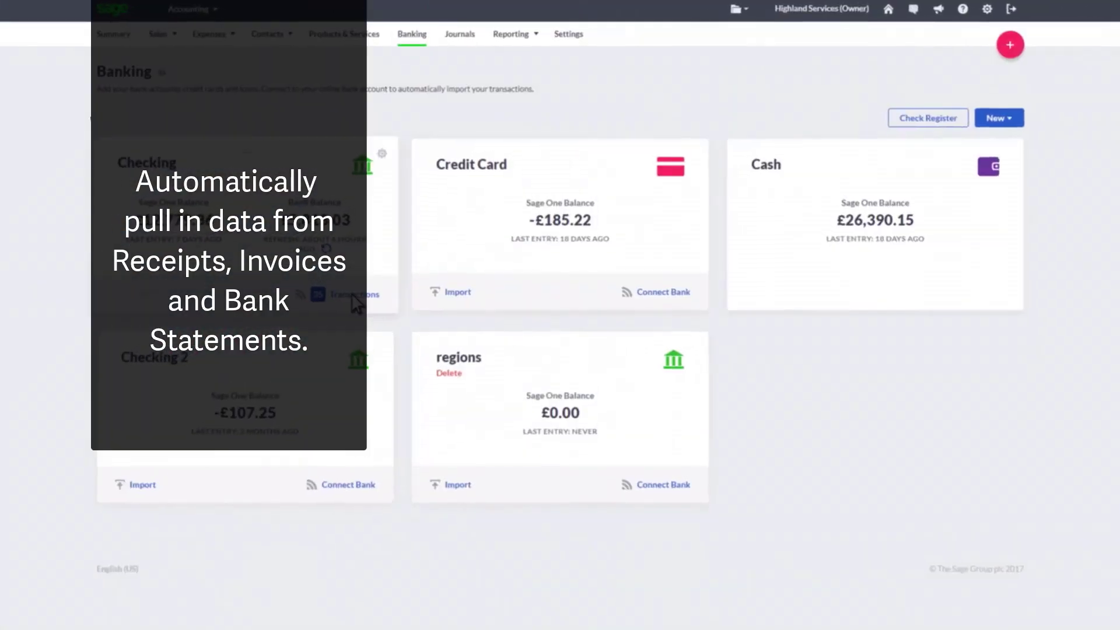
View the Checking account's transactions from the Banking page.
{"action": "left_click", "coordinate": [351, 295]}
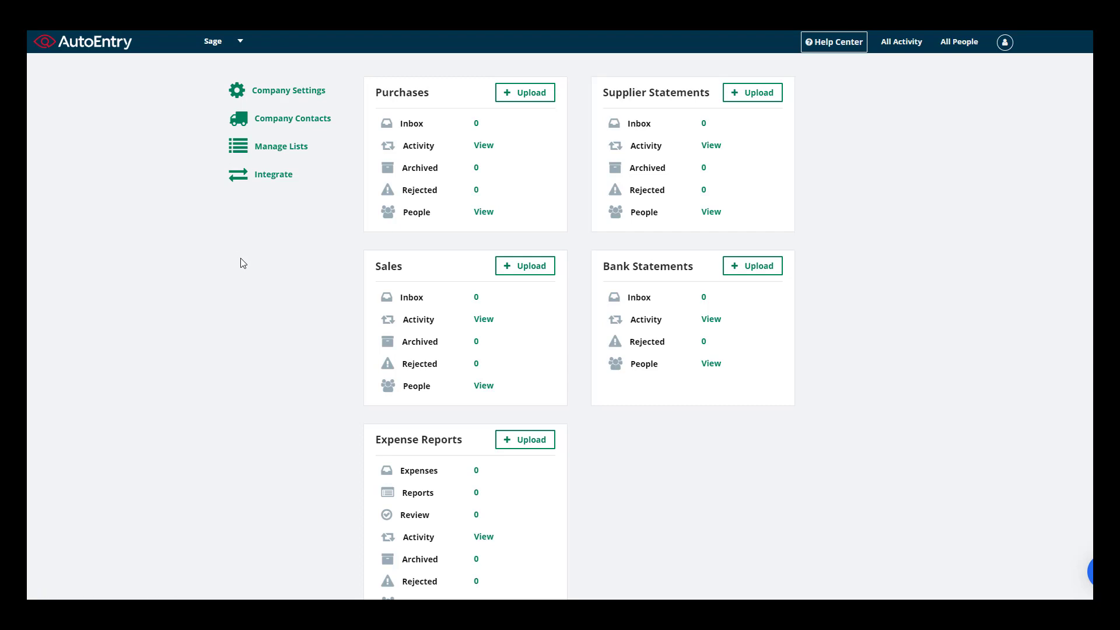
Upload receipt 001.jpg from Downloads into AutoEntry Purchases and close the upload window.
{"action": "left_click", "coordinate": [530, 94]}
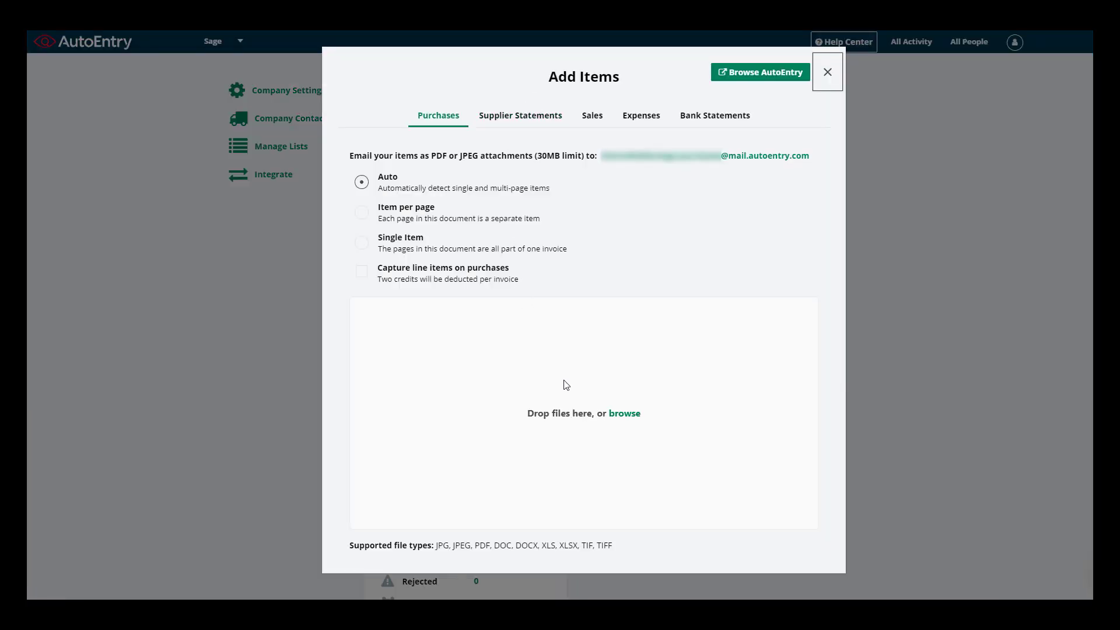
{"action": "left_click", "coordinate": [623, 414]}
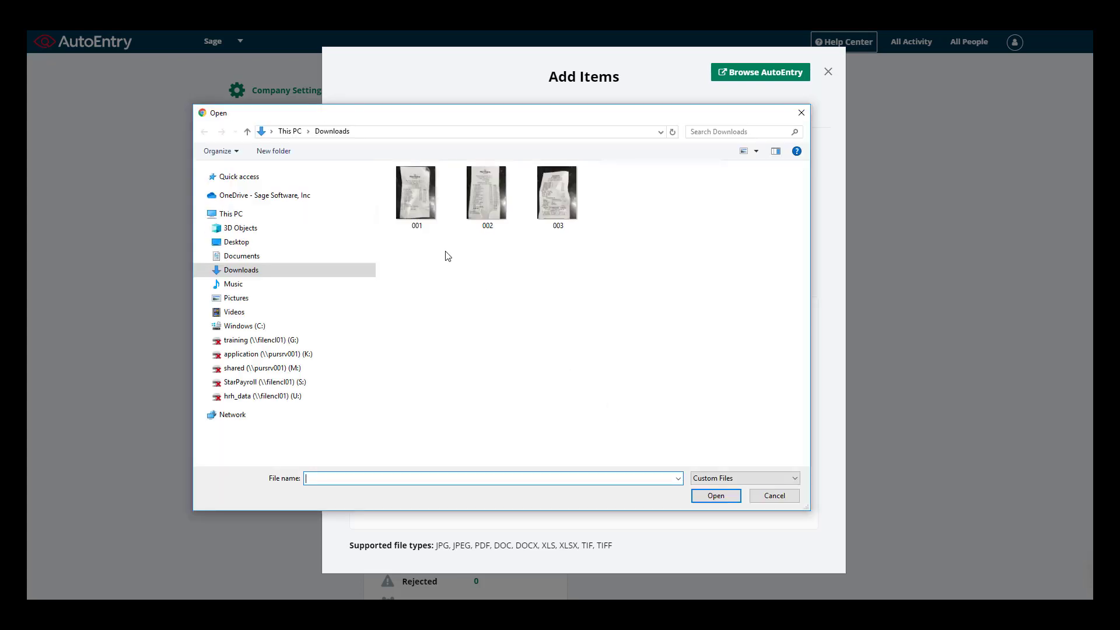
{"action": "left_click", "coordinate": [411, 207]}
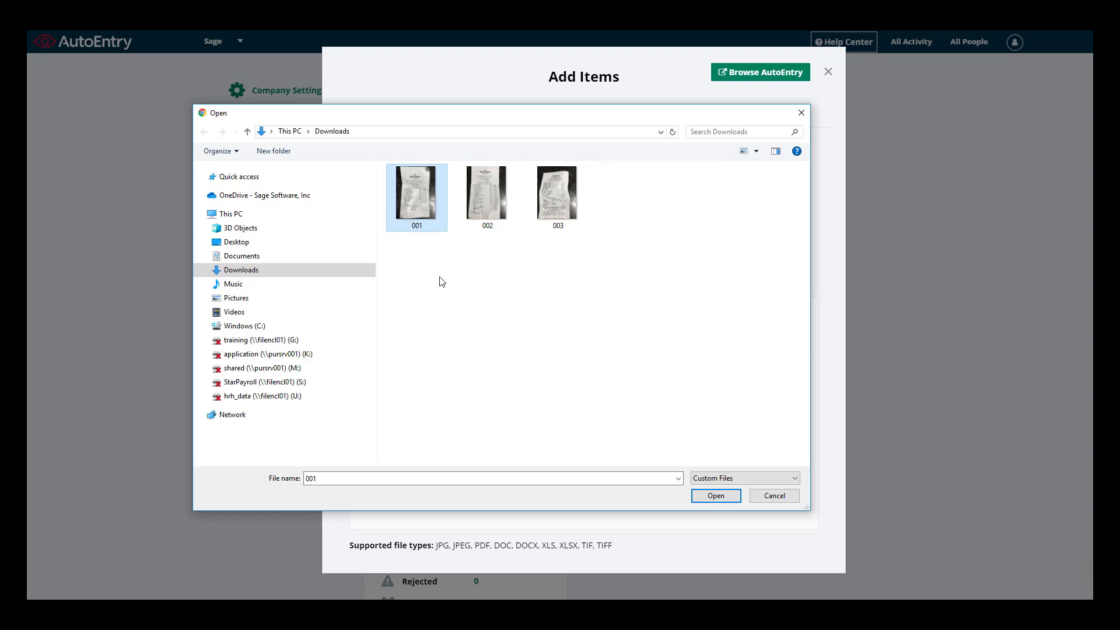
{"action": "left_click", "coordinate": [712, 497]}
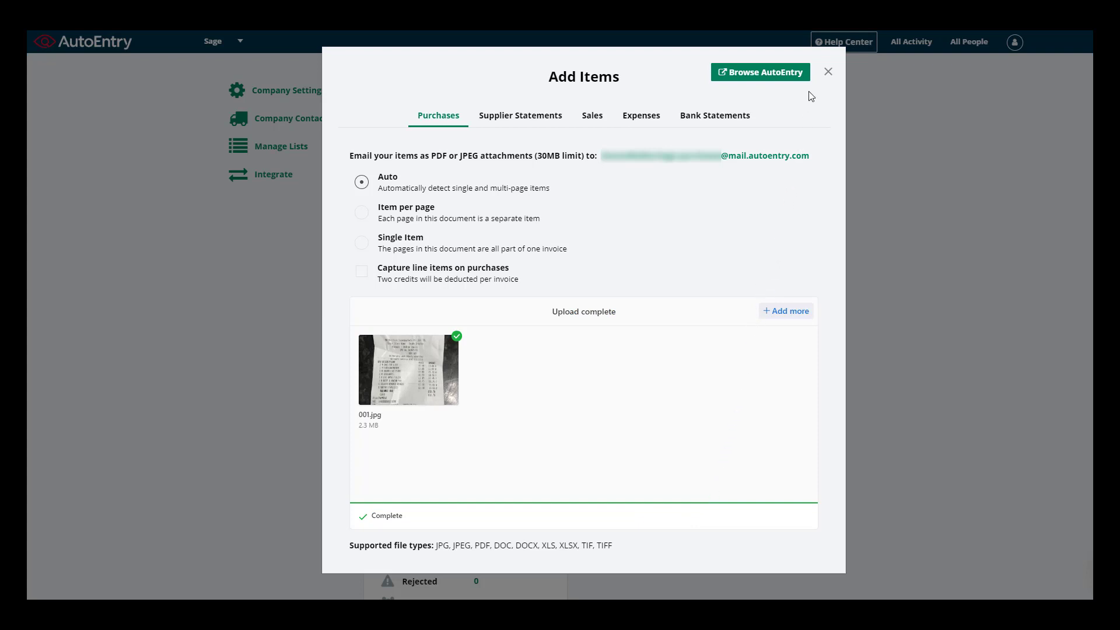
{"action": "left_click", "coordinate": [825, 73]}
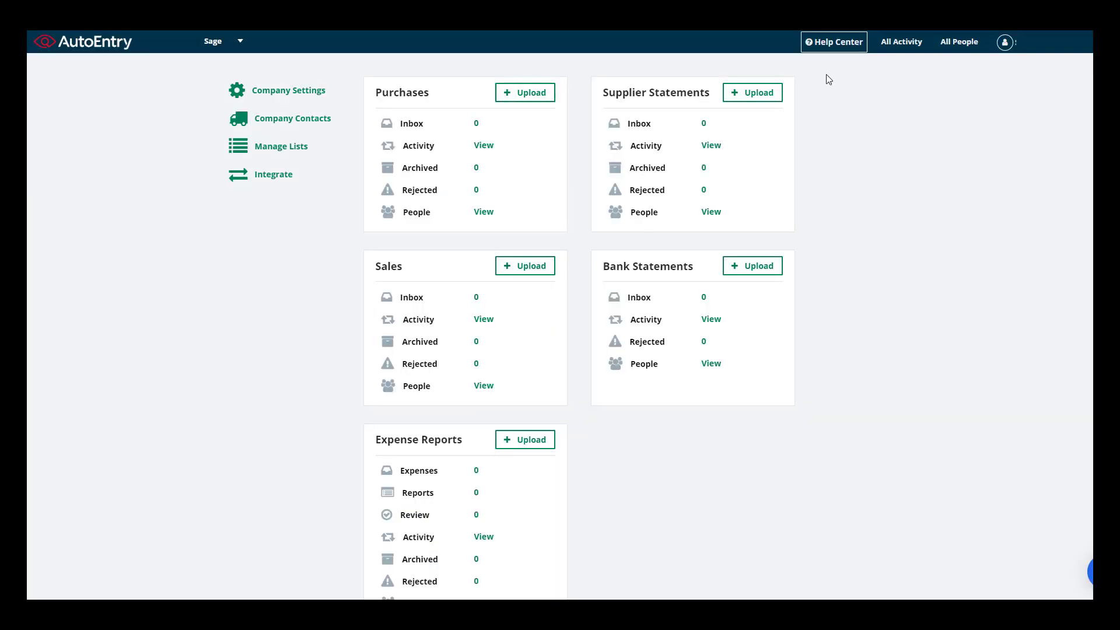
List AutoEntry's processed items, showing the two Morrisons invoices from 001.jpg and 002.jpg.
{"action": "left_click", "coordinate": [914, 47]}
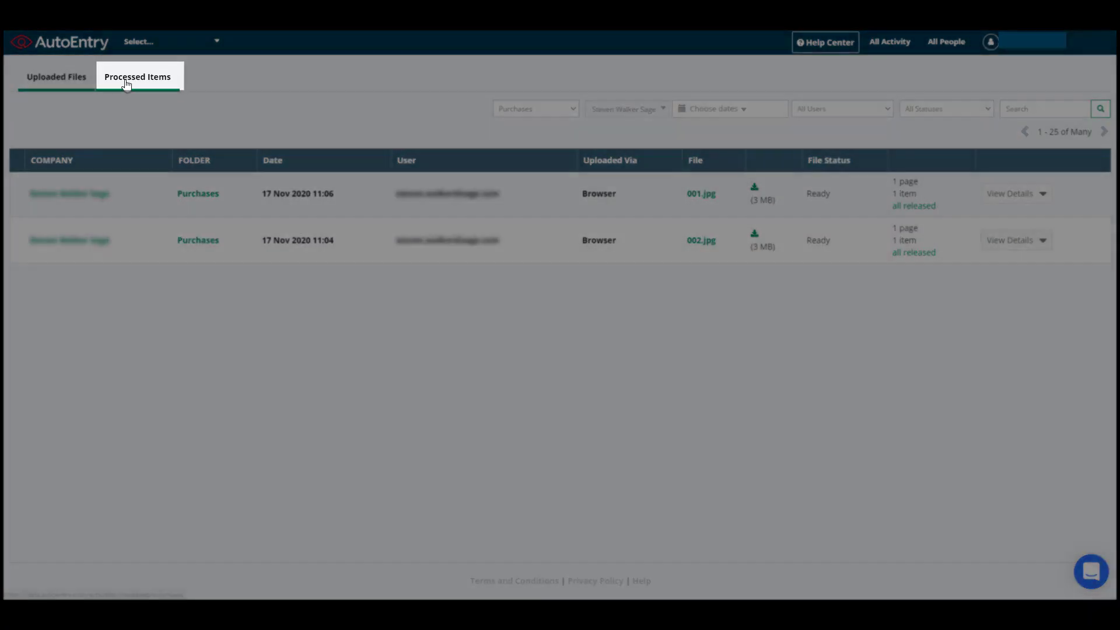
{"action": "left_click", "coordinate": [126, 82]}
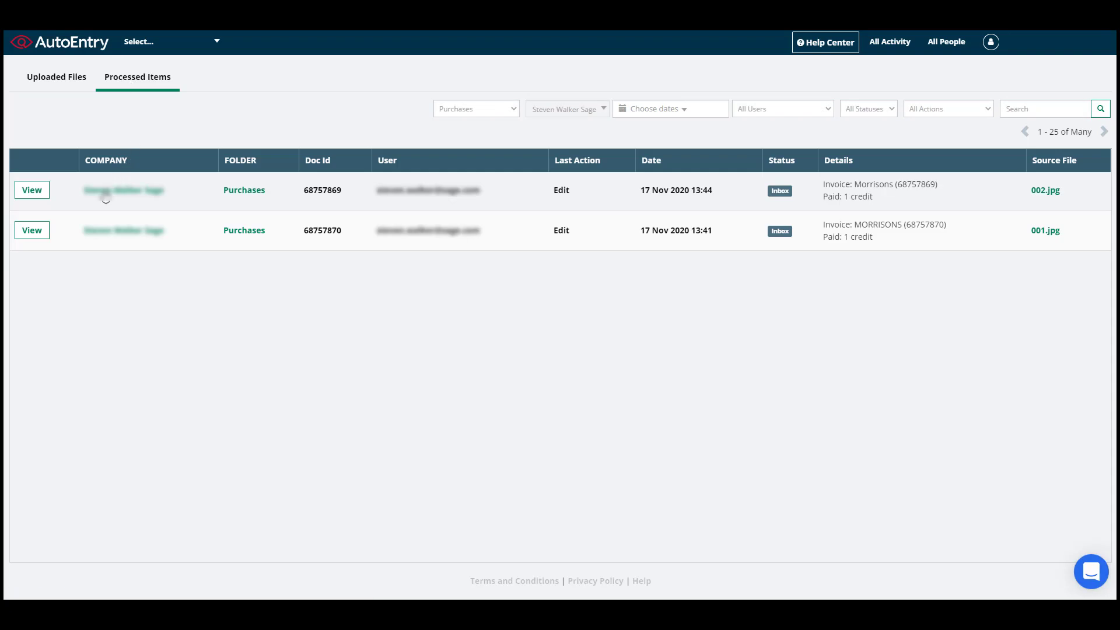
Publish the 001.jpg Morrisons receipt with category 5002, date 17-11-2020, No VAT, reference Morrisons1001.
{"action": "left_click", "coordinate": [35, 238]}
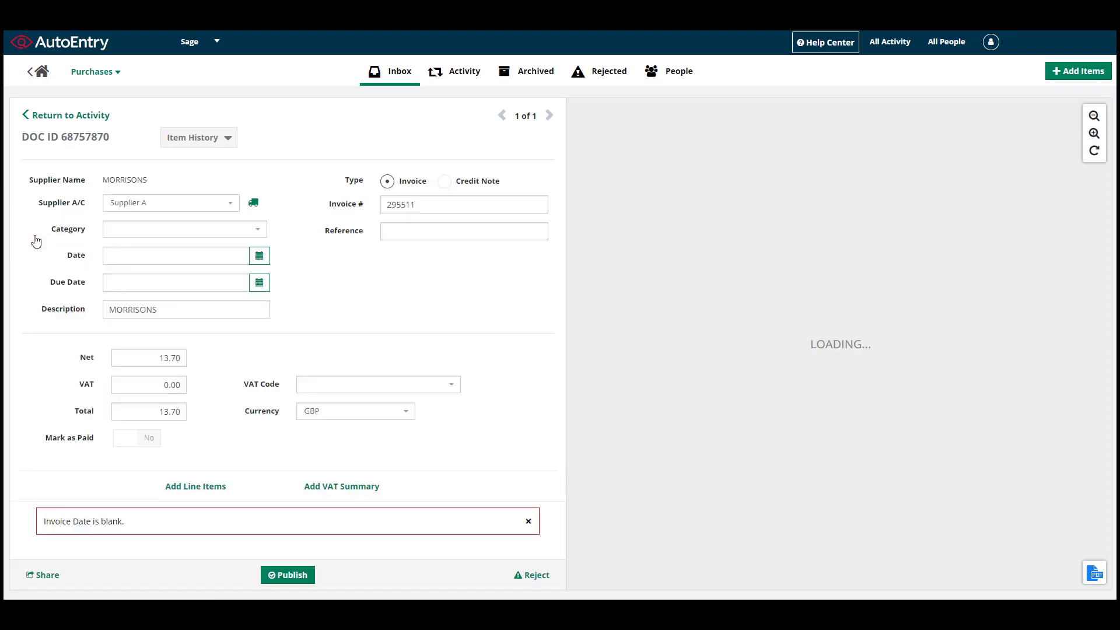
{"action": "left_click", "coordinate": [127, 234]}
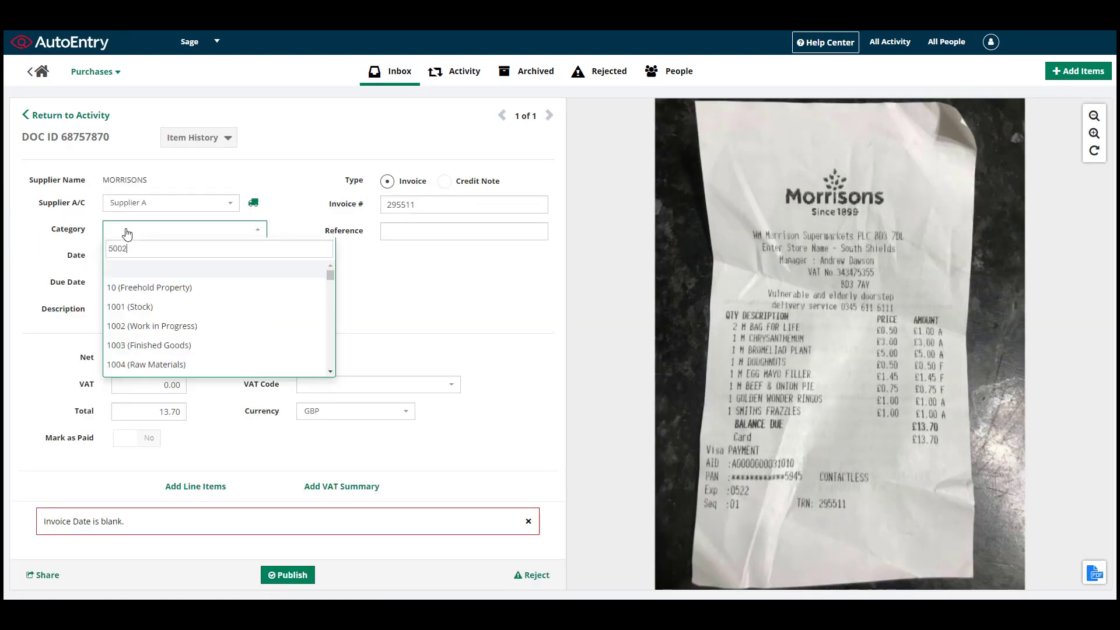
{"action": "left_click", "coordinate": [138, 271]}
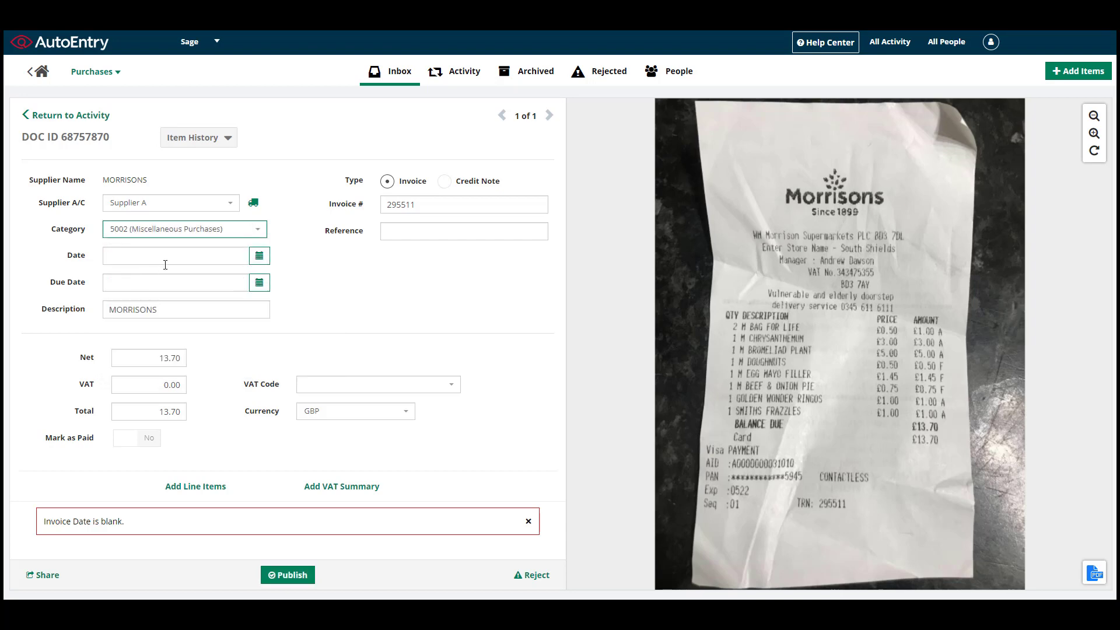
{"action": "left_click", "coordinate": [260, 260]}
{"action": "left_click", "coordinate": [160, 363]}
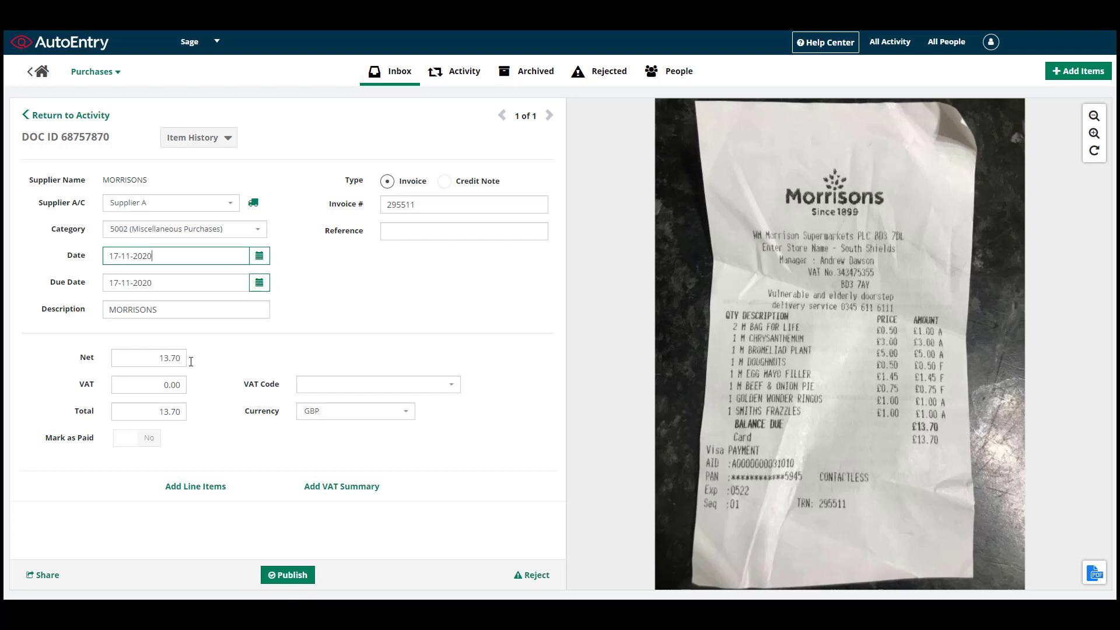
{"action": "left_click", "coordinate": [332, 395]}
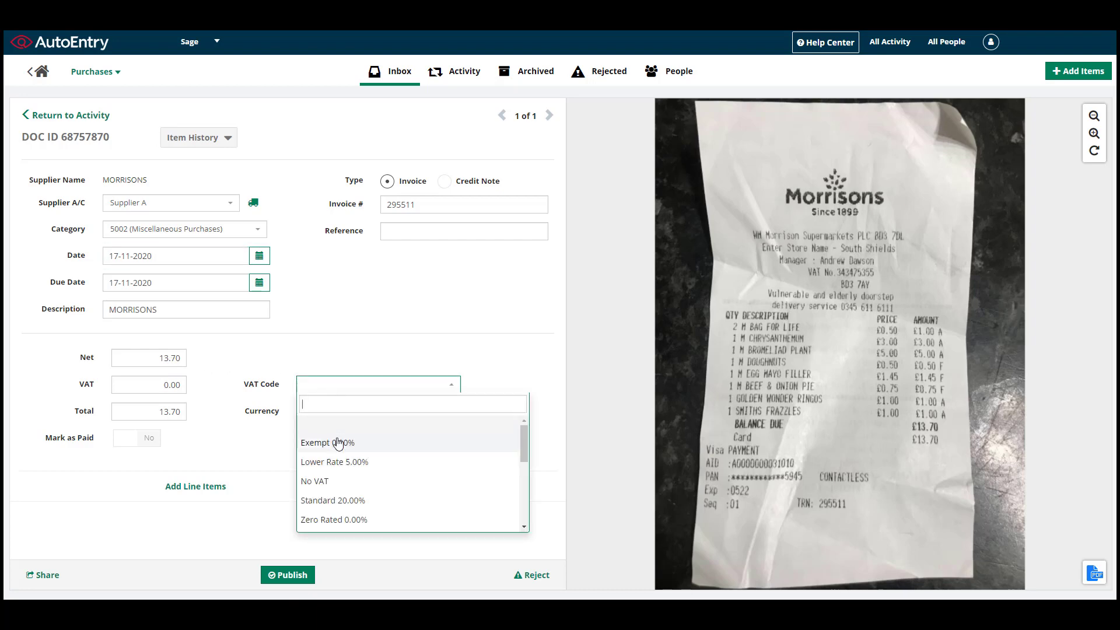
{"action": "left_click", "coordinate": [341, 481]}
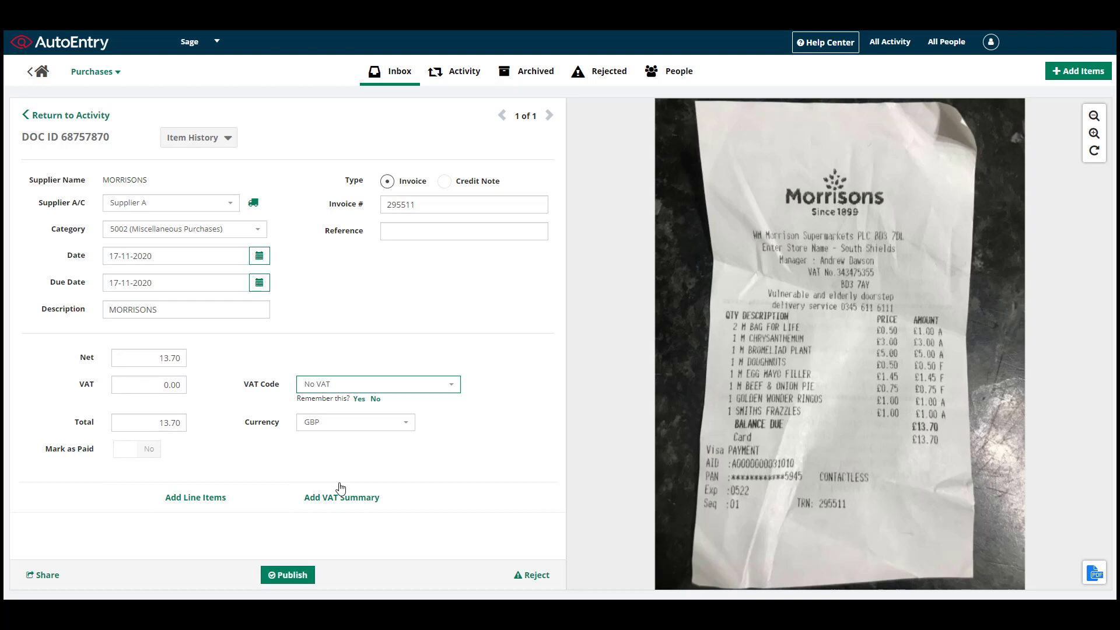
{"action": "left_click", "coordinate": [440, 232]}
{"action": "type", "text": "Morrisons1001"}
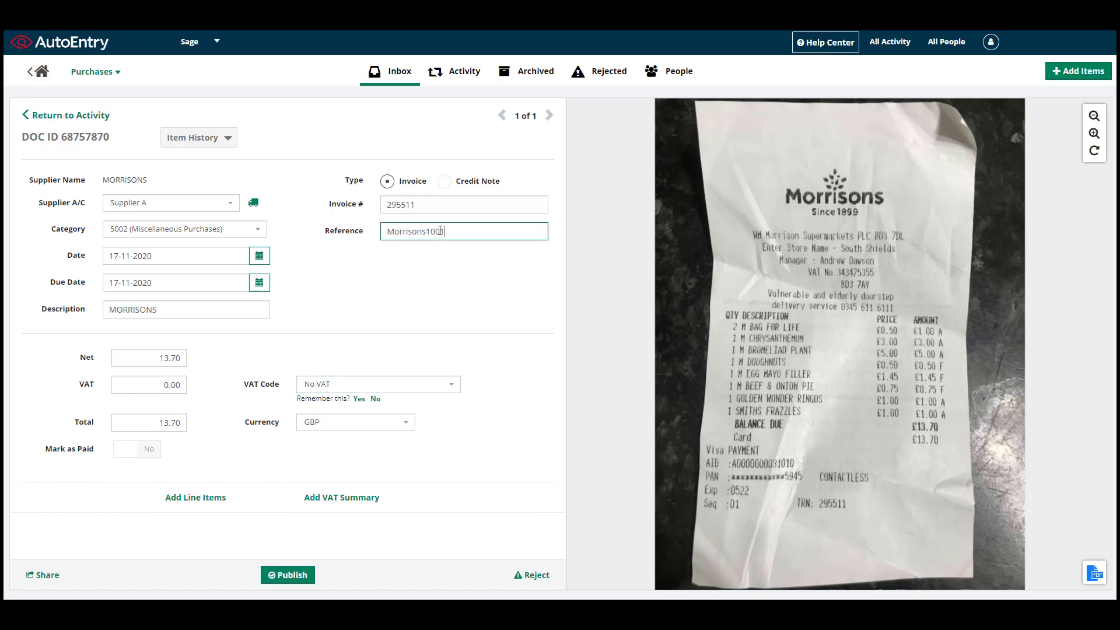
{"action": "left_click", "coordinate": [283, 578]}
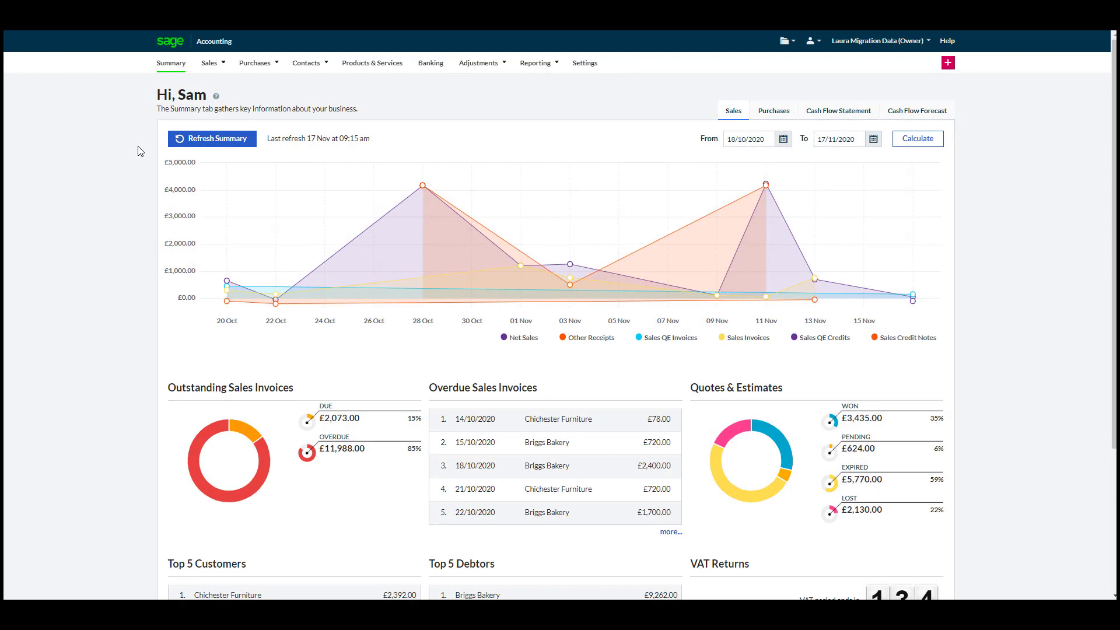
Open the Supplier A £13.70 purchase invoice and preview its attached receipt 295511.pdf.
{"action": "left_click", "coordinate": [255, 63]}
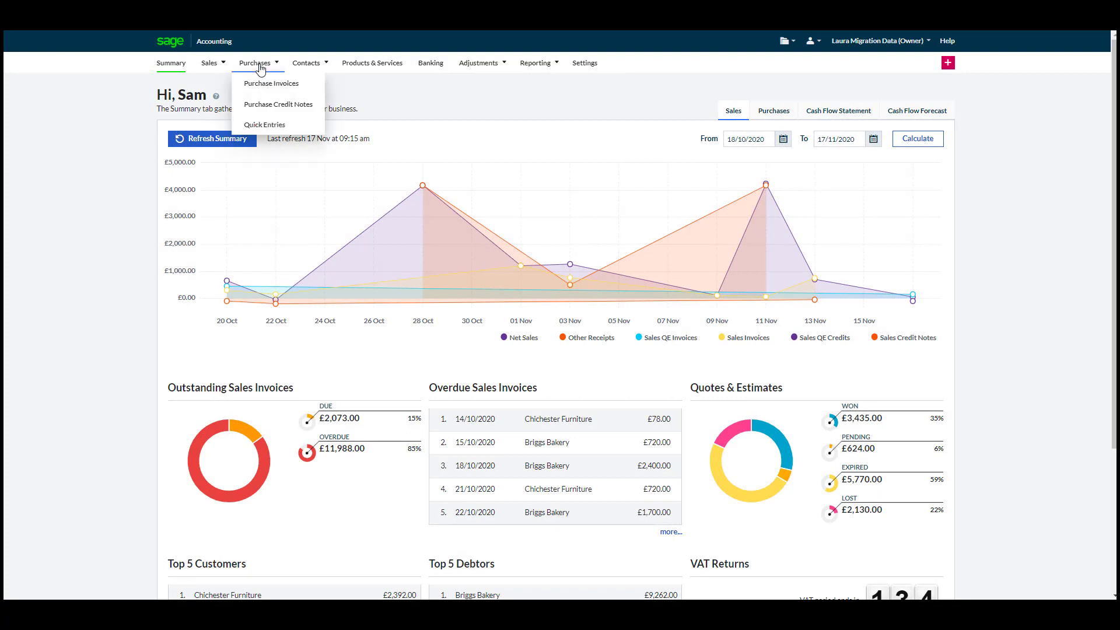
{"action": "left_click", "coordinate": [260, 85]}
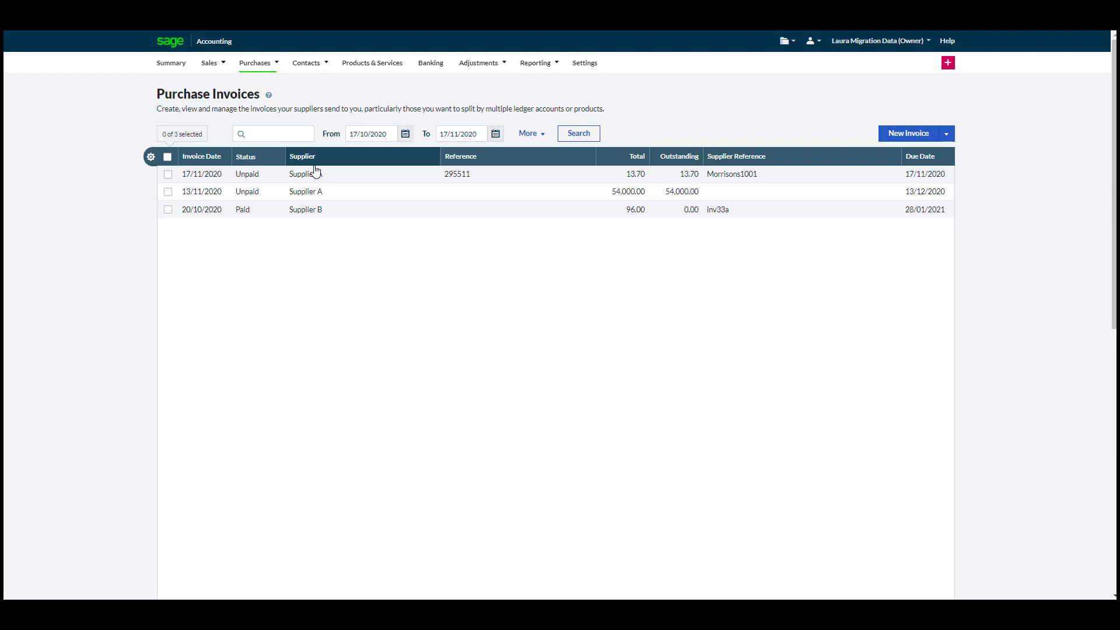
{"action": "left_click", "coordinate": [315, 182]}
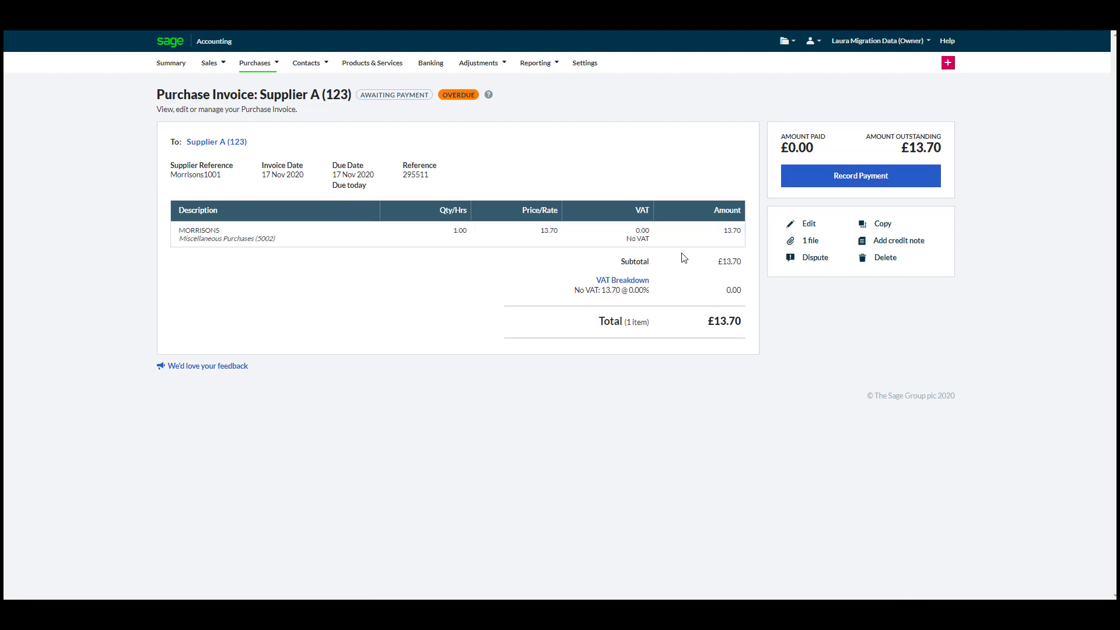
{"action": "left_click", "coordinate": [812, 241]}
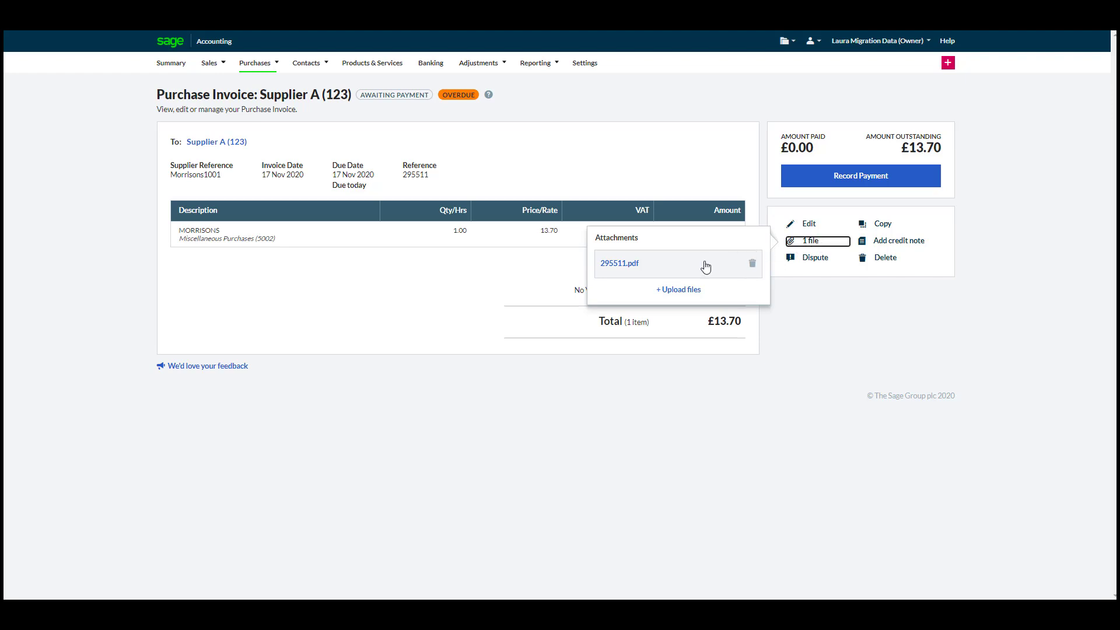
{"action": "left_click", "coordinate": [618, 263]}
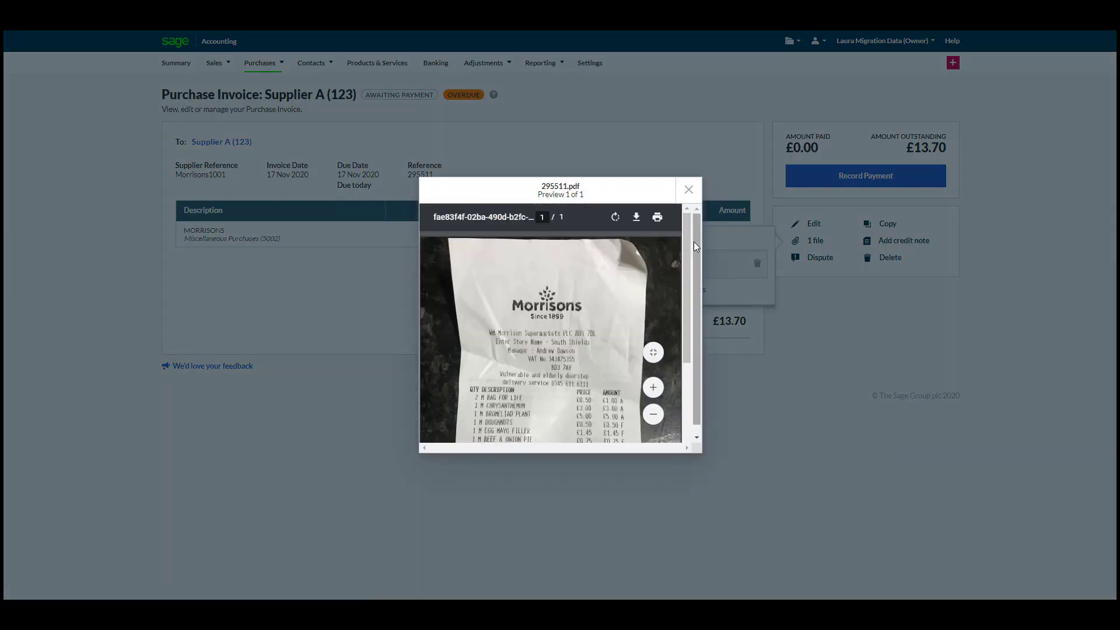
{"action": "left_click", "coordinate": [688, 190]}
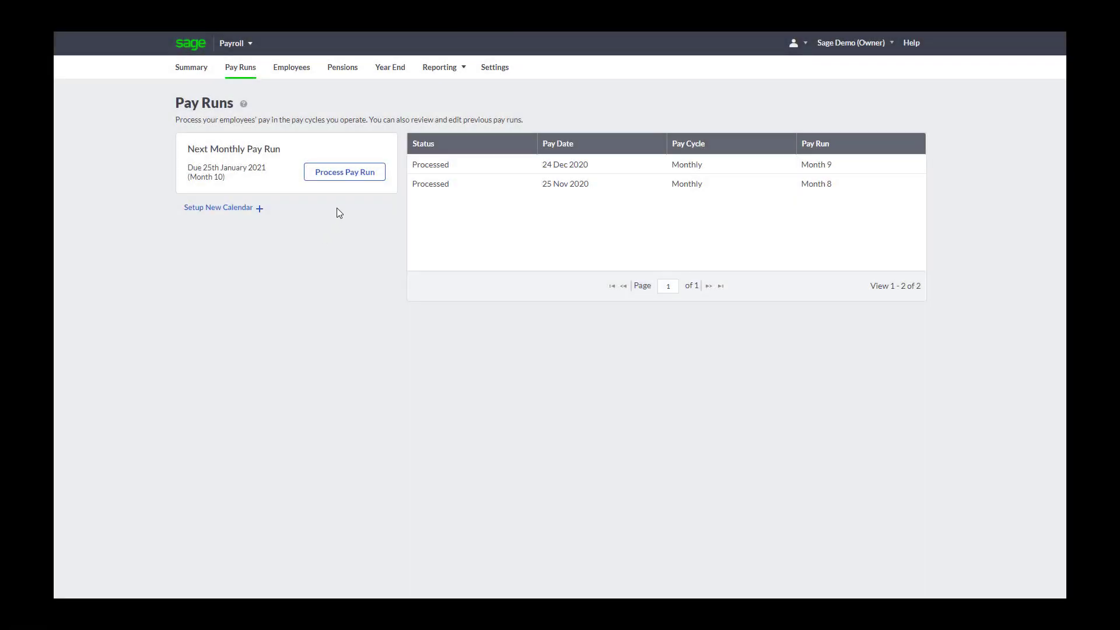
Start the Month 10 pay run with pay date 22 January 2021 and continue to absences.
{"action": "left_click", "coordinate": [354, 176]}
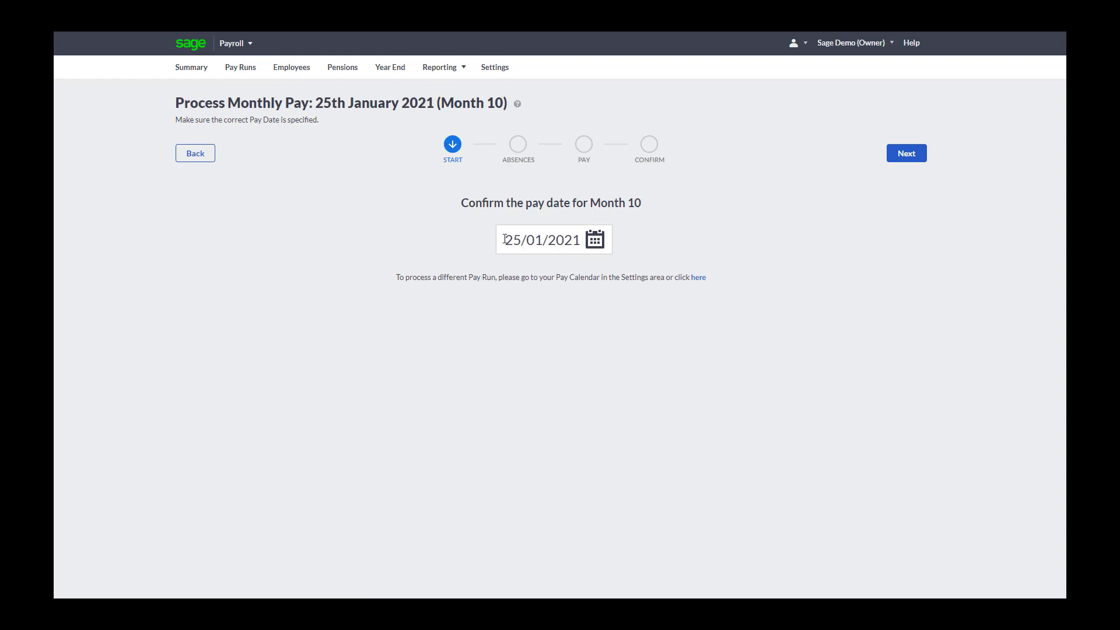
{"action": "left_click", "coordinate": [594, 239]}
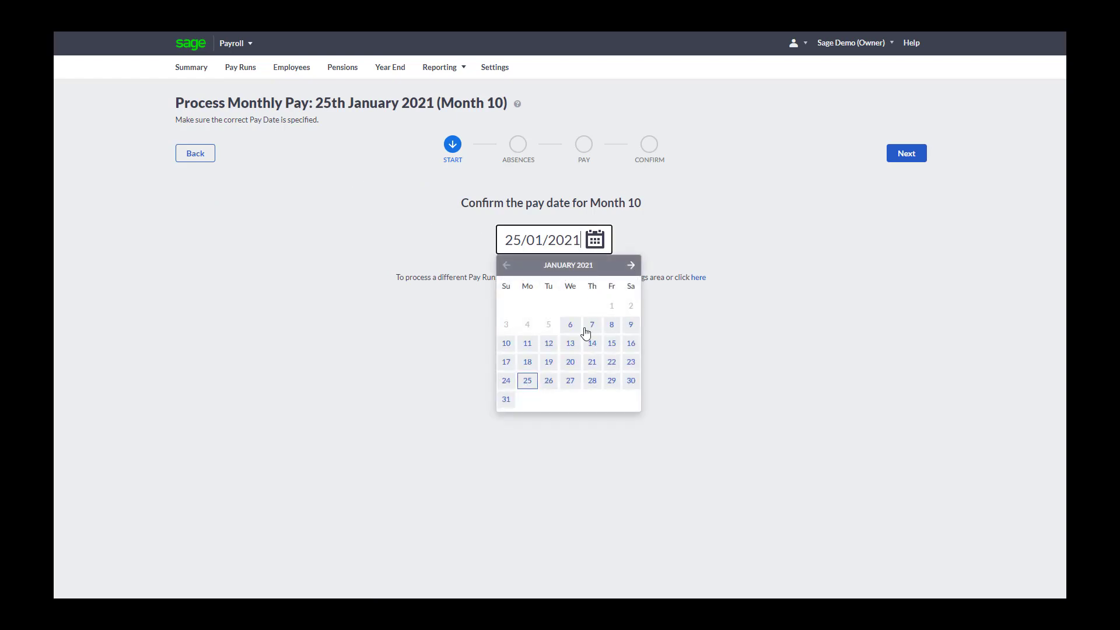
{"action": "left_click", "coordinate": [611, 364]}
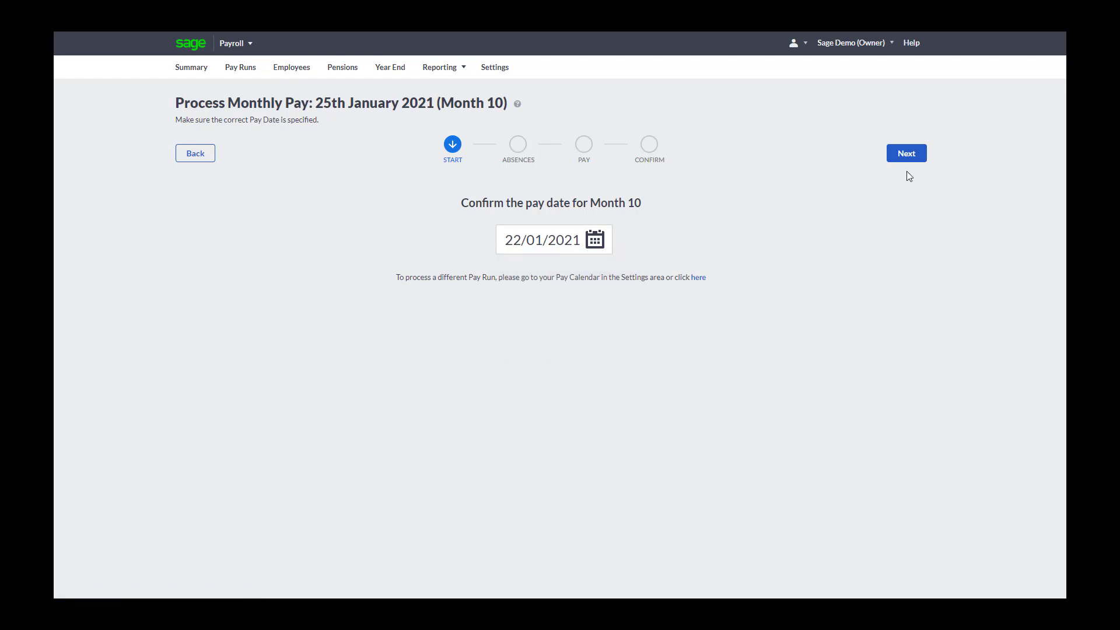
{"action": "left_click", "coordinate": [915, 156]}
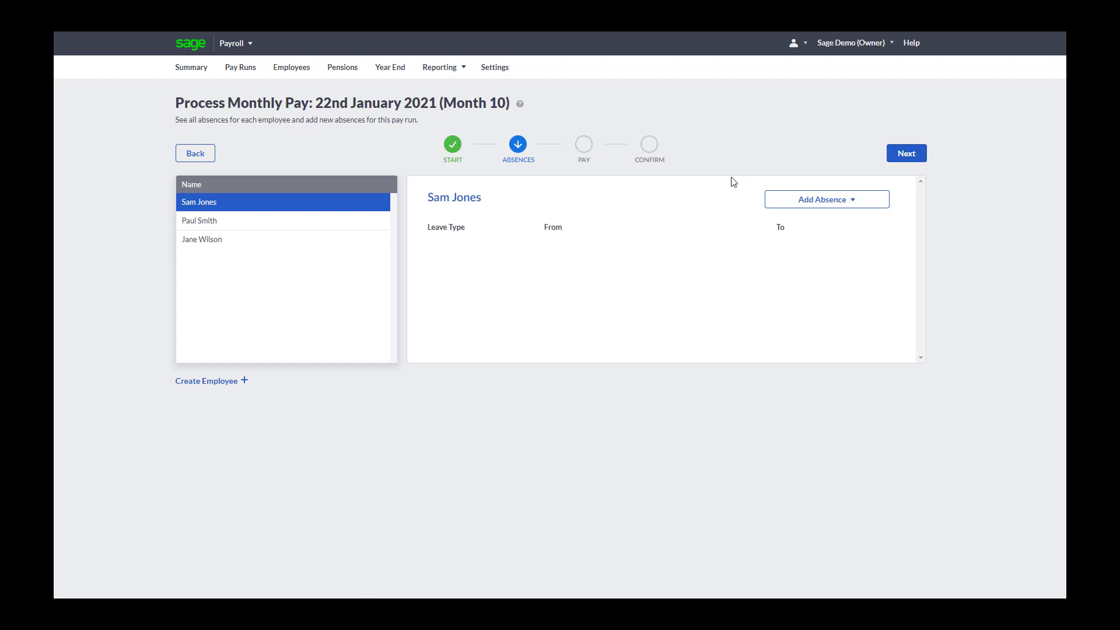
Record sick leave 08–13 Nov 2020 for the second employee, documentation received, AWE 500.00.
{"action": "left_click", "coordinate": [268, 224]}
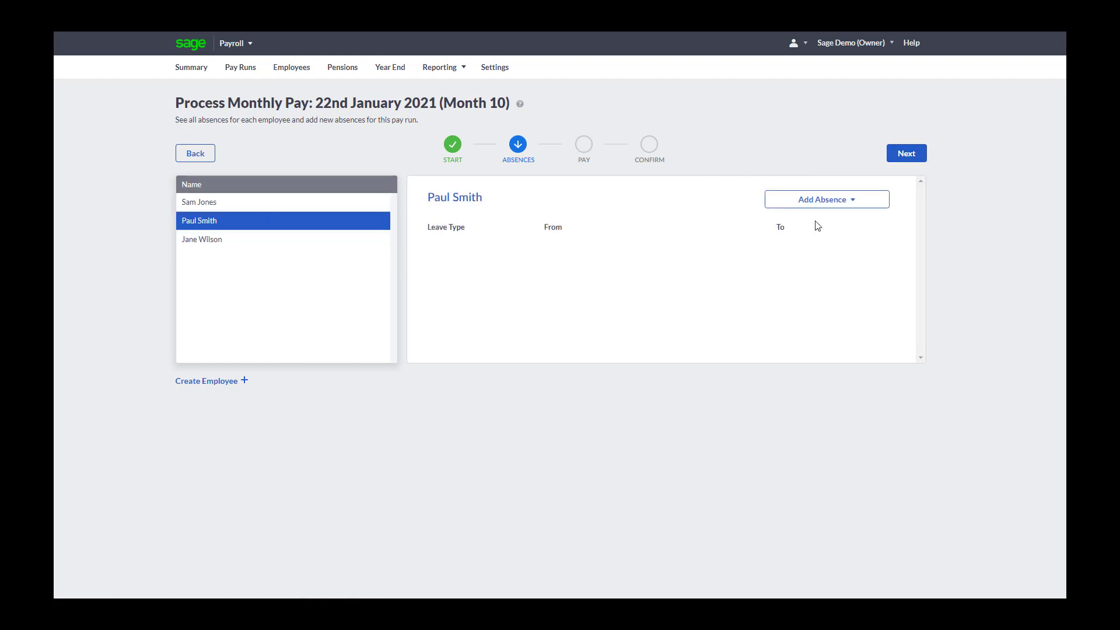
{"action": "left_click", "coordinate": [840, 201]}
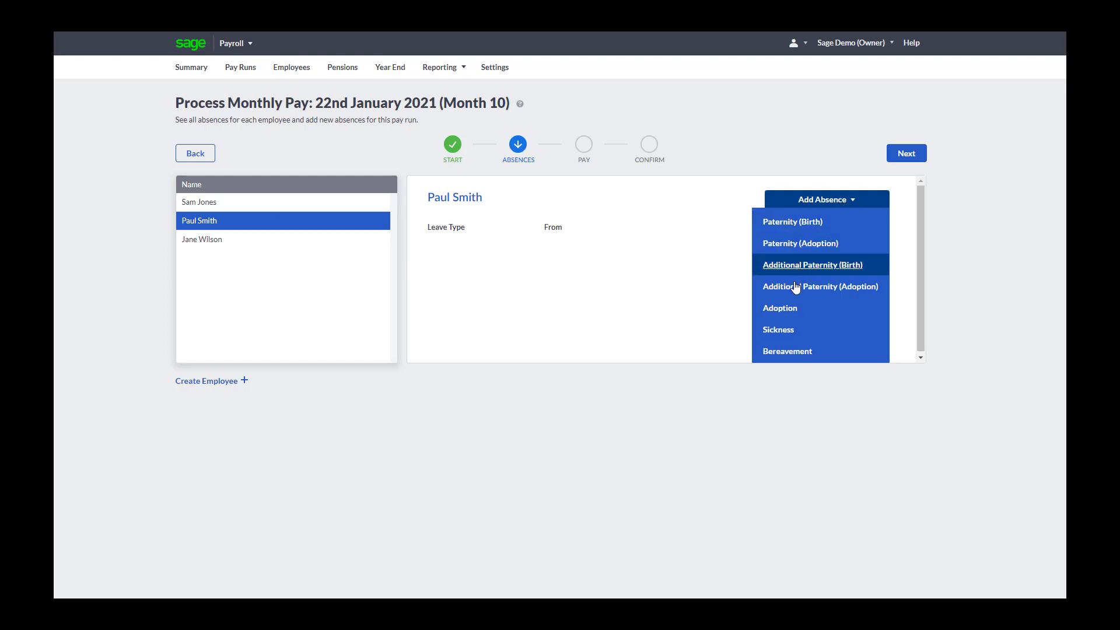
{"action": "left_click", "coordinate": [781, 330]}
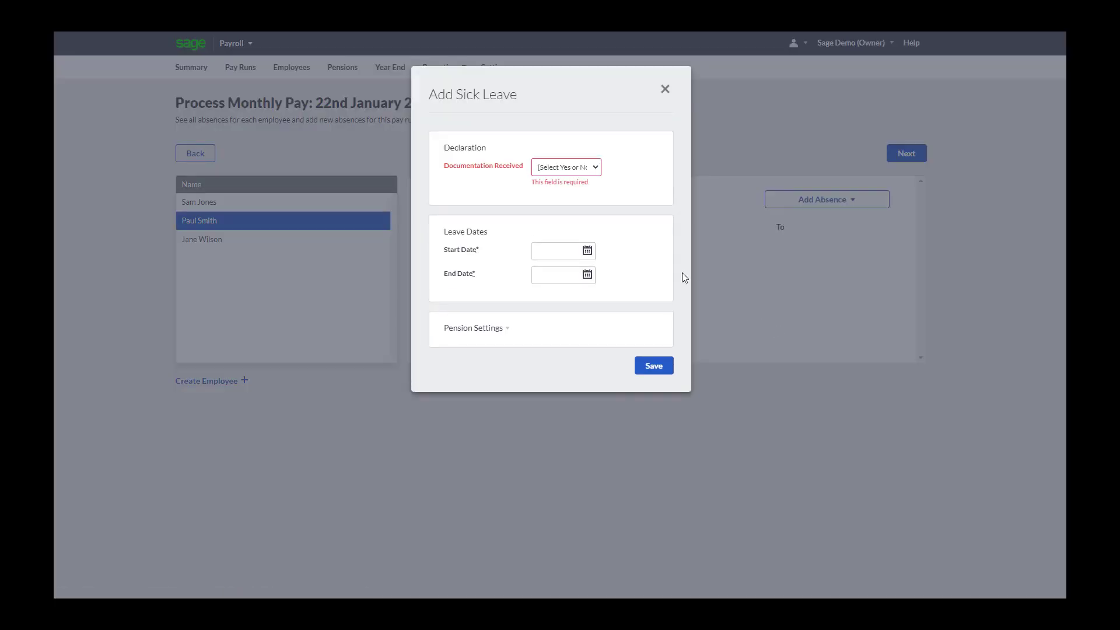
{"action": "left_click", "coordinate": [587, 170]}
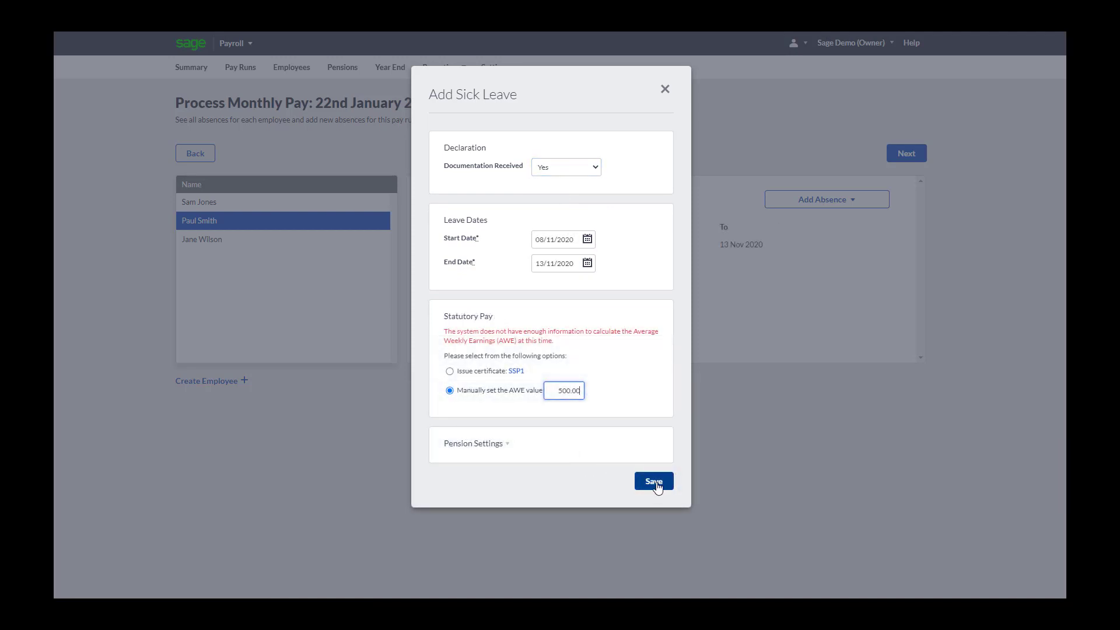
{"action": "left_click", "coordinate": [656, 484]}
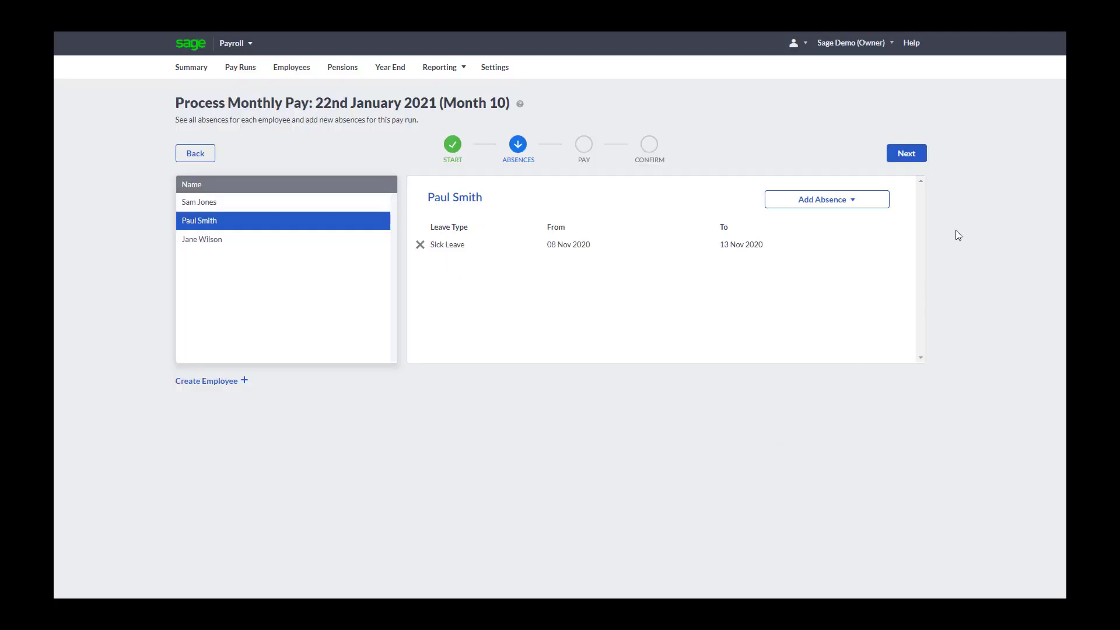
On the pay step, add a new Salary category Commission payment for the first employee.
{"action": "left_click", "coordinate": [906, 154]}
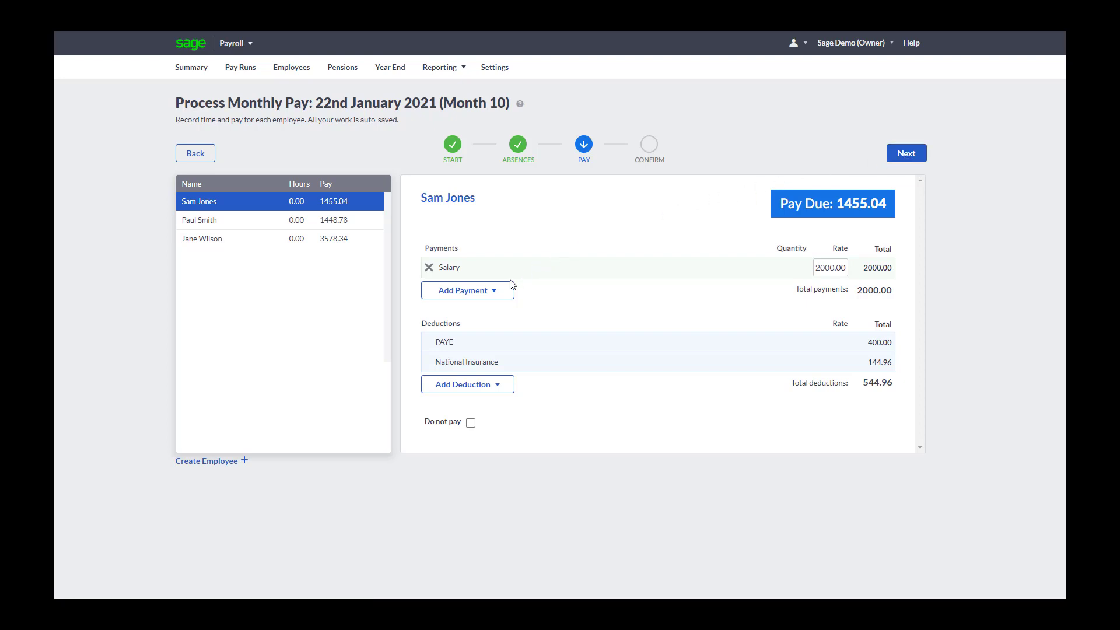
{"action": "left_click", "coordinate": [499, 292]}
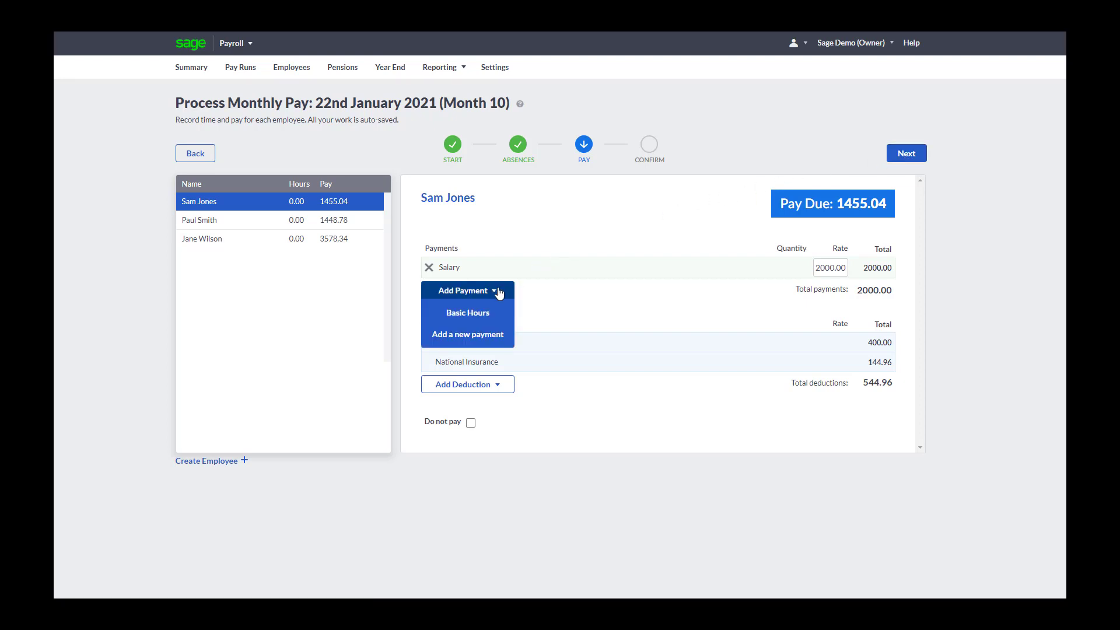
{"action": "left_click", "coordinate": [489, 333]}
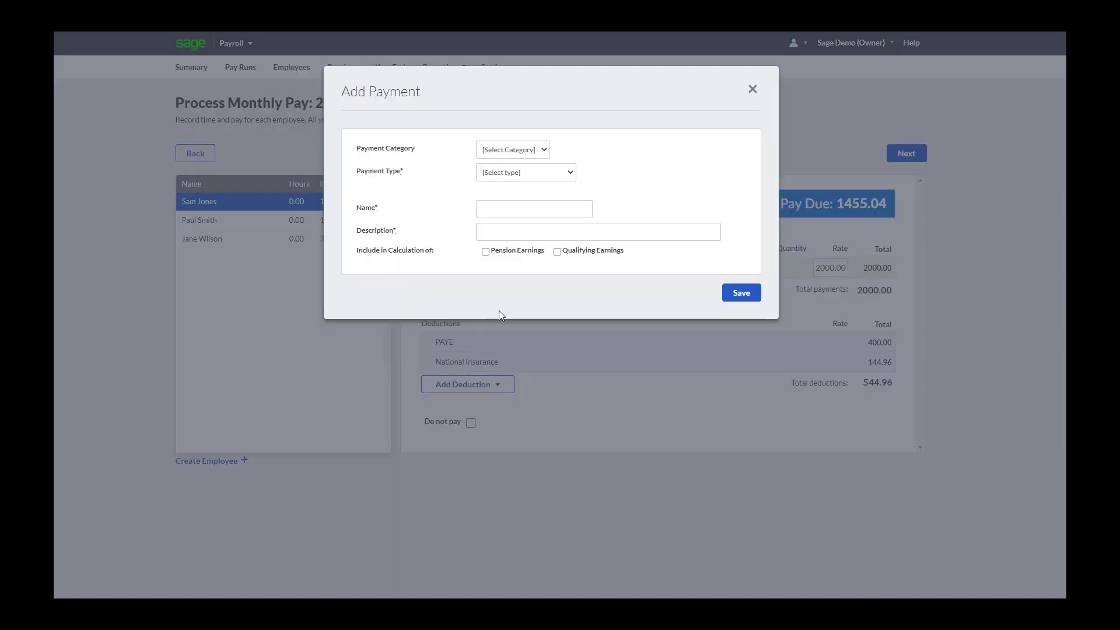
{"action": "left_click", "coordinate": [546, 150]}
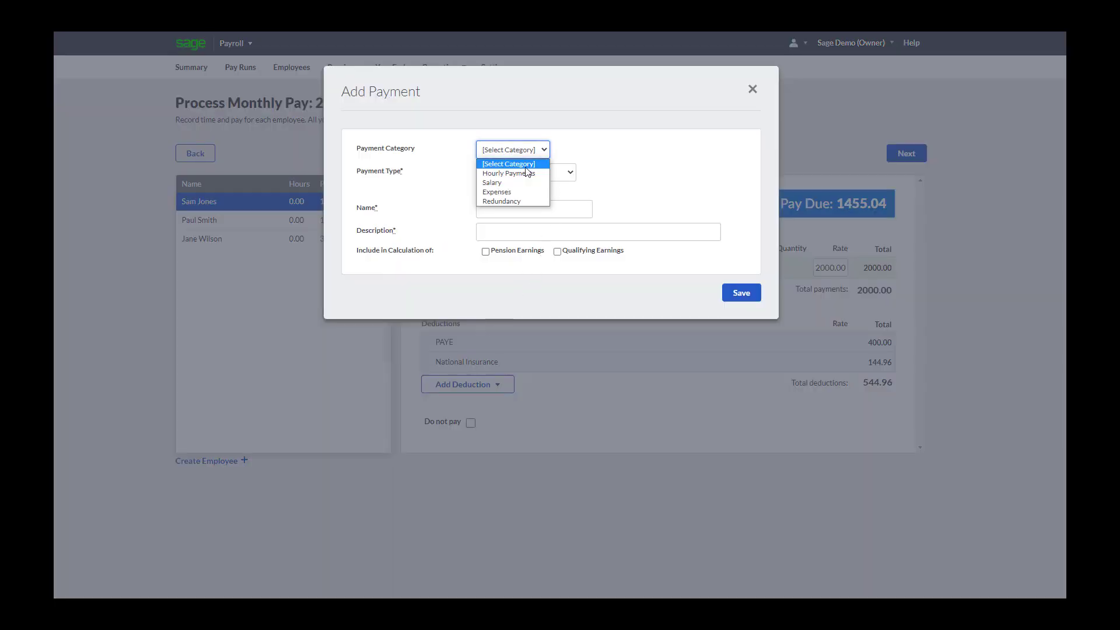
{"action": "left_click", "coordinate": [506, 181]}
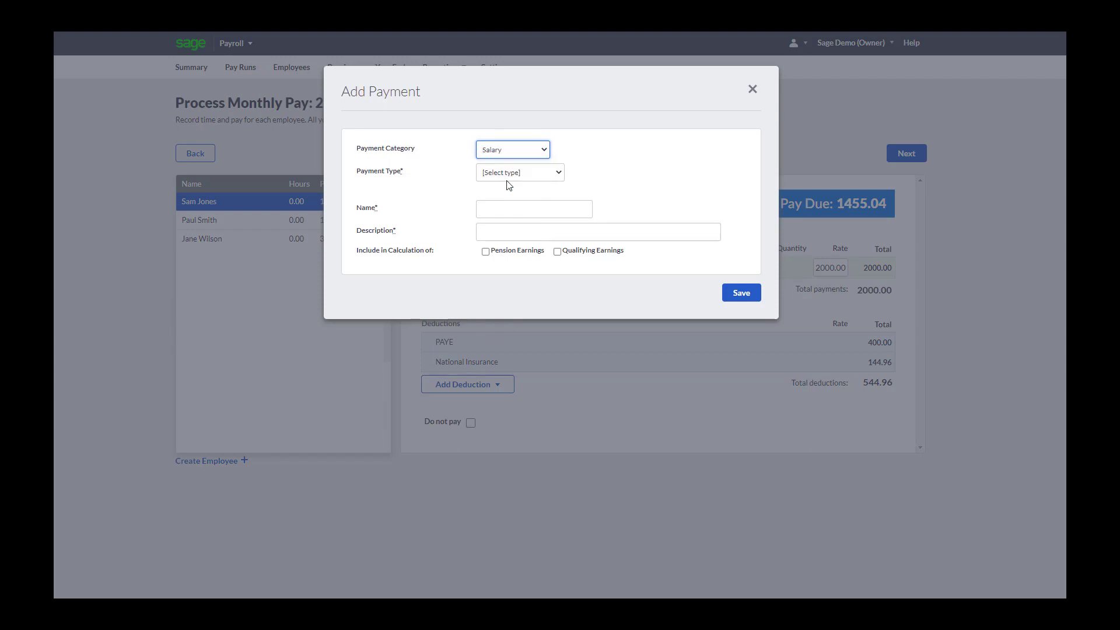
{"action": "left_click", "coordinate": [559, 173]}
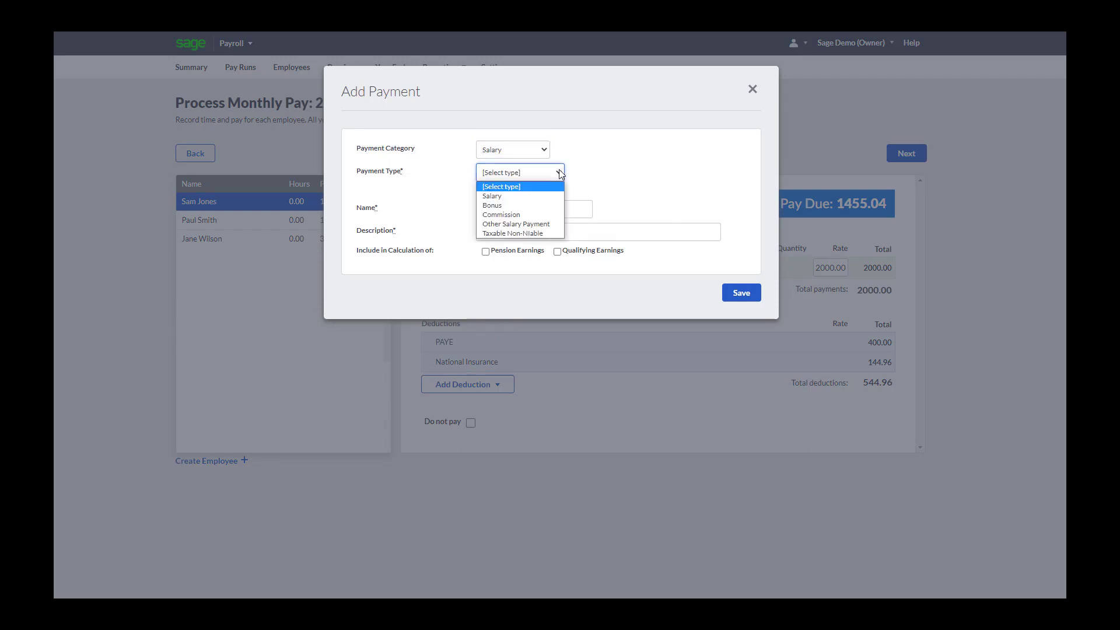
{"action": "left_click", "coordinate": [504, 215]}
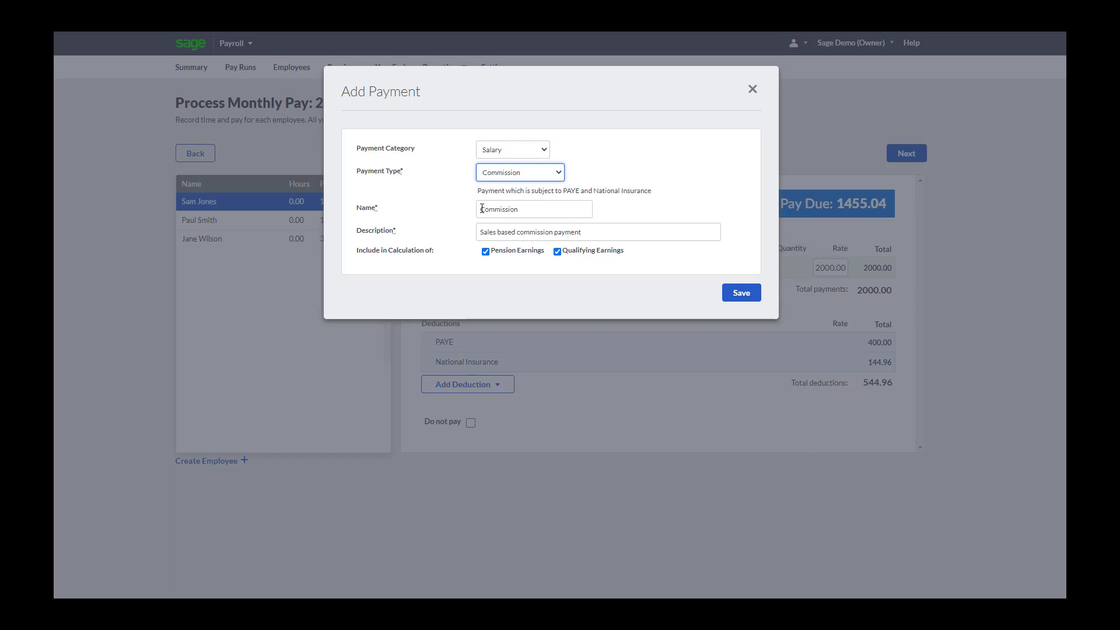
Name the payment Sales Commission, save it, and enter a rate of 200.
{"action": "double_click", "coordinate": [481, 209]}
{"action": "left_click", "coordinate": [482, 209]}
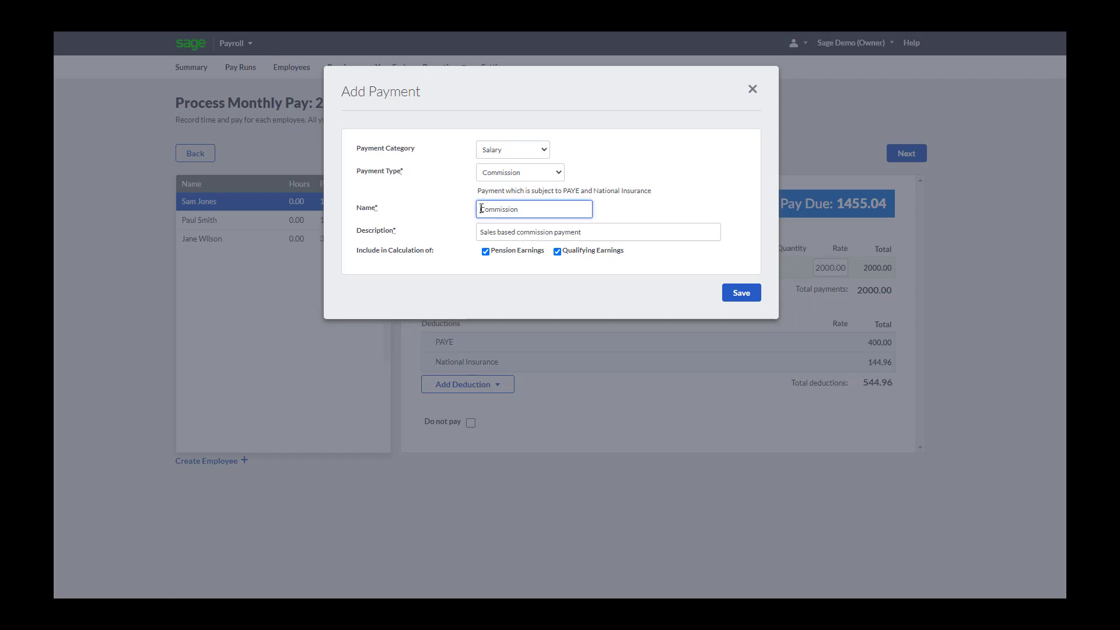
{"action": "type", "text": "Sales"}
{"action": "left_click", "coordinate": [739, 293]}
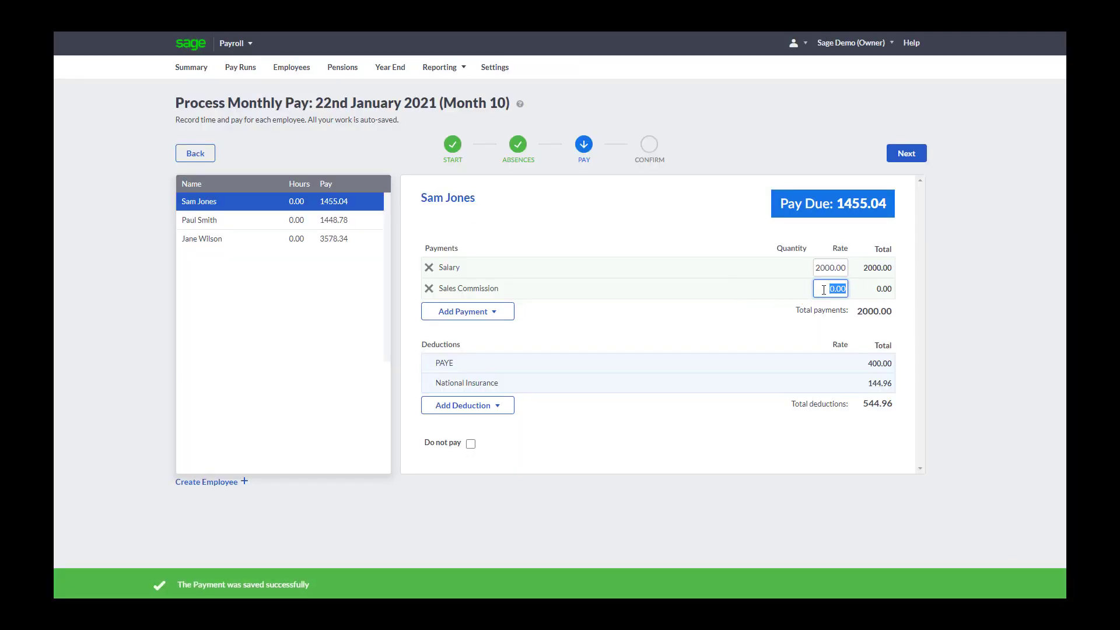
{"action": "type", "text": "200"}
{"action": "key", "text": "Tab"}
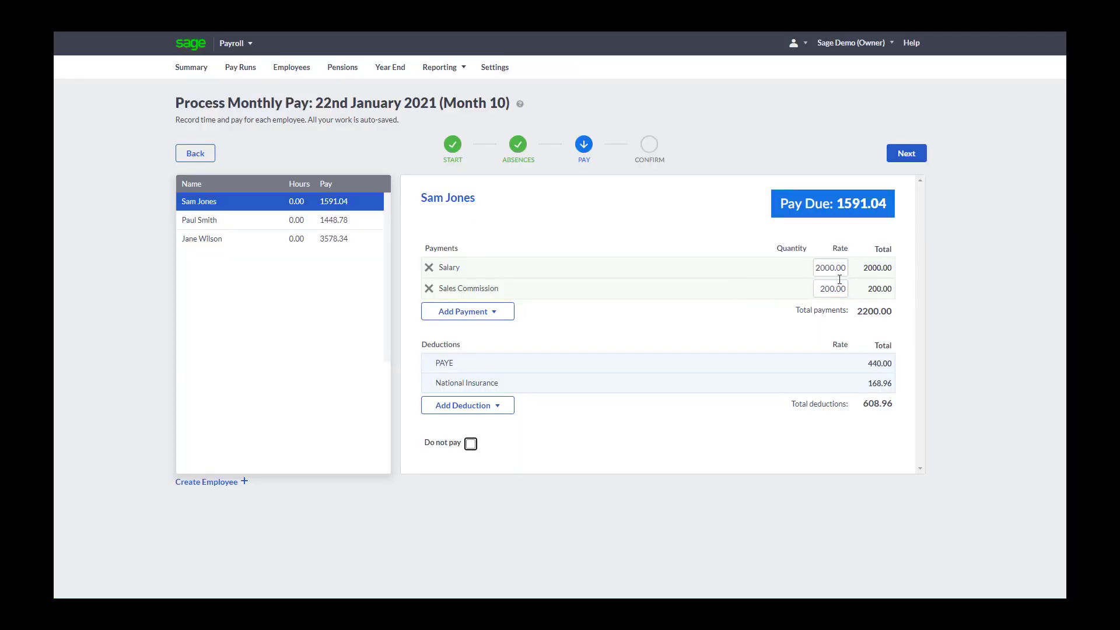
Complete the Month 10 pay run and confirm the £9631.28 total employer cost.
{"action": "left_click", "coordinate": [913, 156]}
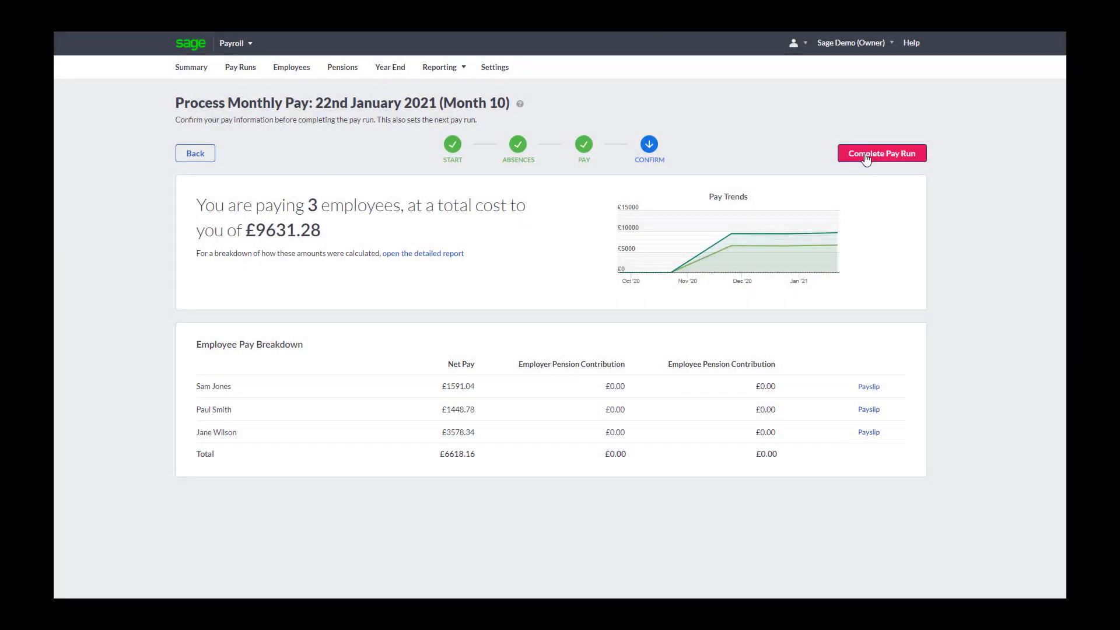
{"action": "left_click", "coordinate": [865, 154]}
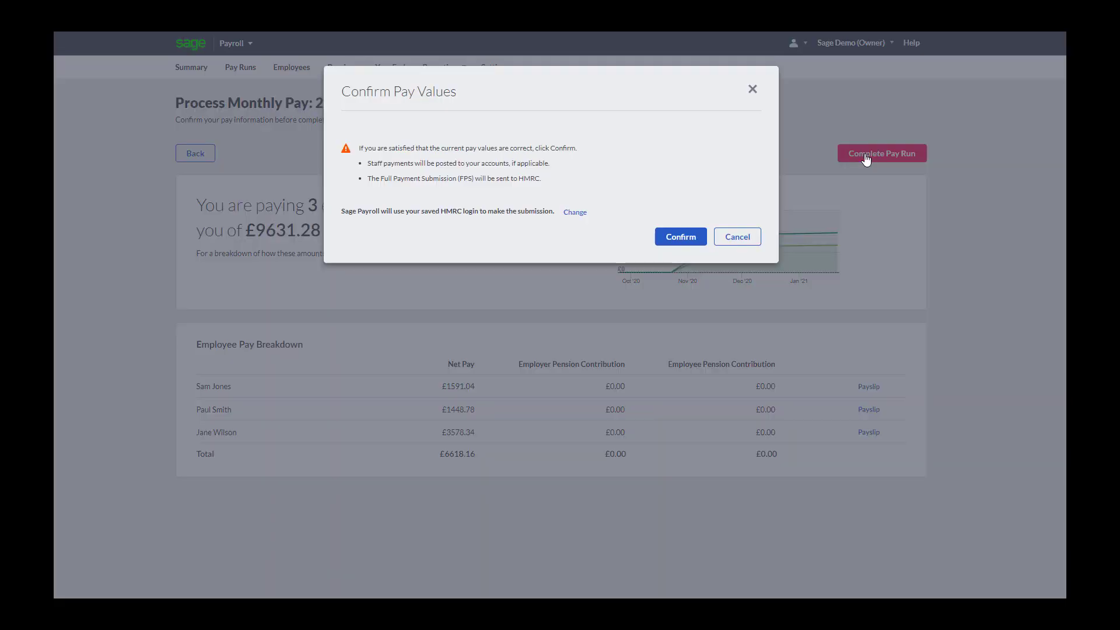
{"action": "left_click", "coordinate": [676, 236]}
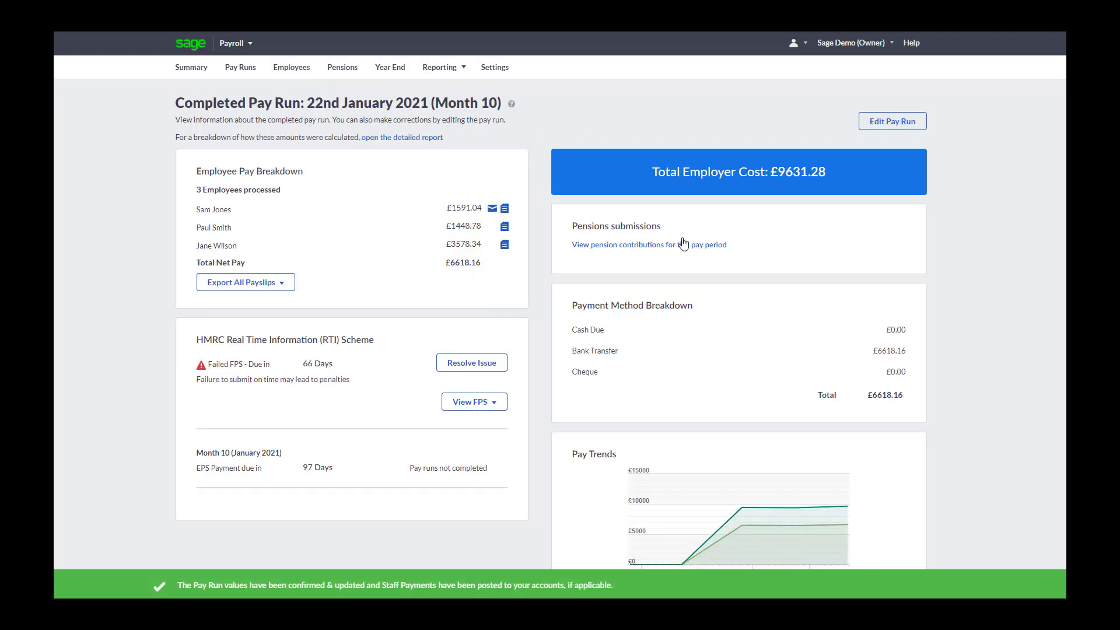
Email all Month 10 payslips to every employee.
{"action": "left_click", "coordinate": [289, 285]}
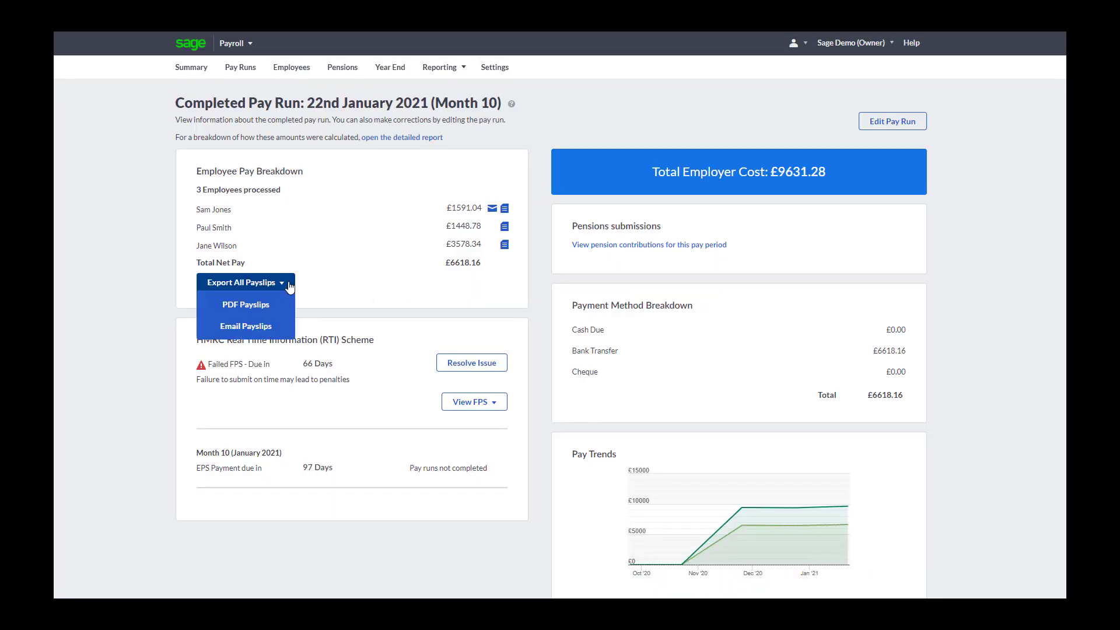
{"action": "left_click", "coordinate": [257, 329]}
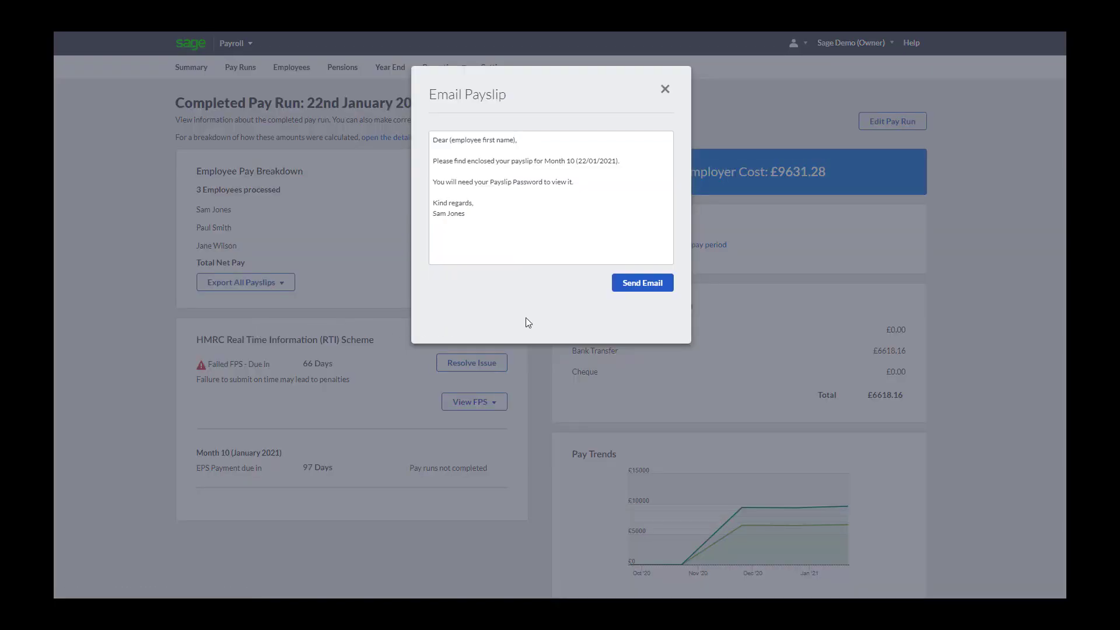
{"action": "left_click", "coordinate": [644, 283]}
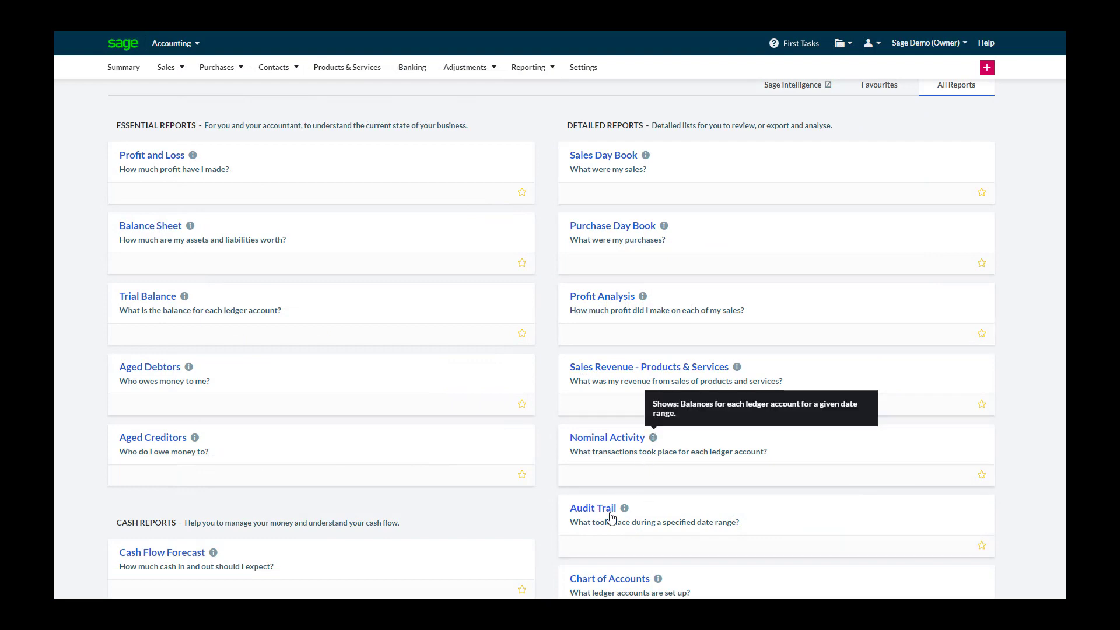
Open the Audit Trail report listing the 22/01/2021 Staff Payment entries.
{"action": "left_click", "coordinate": [609, 513]}
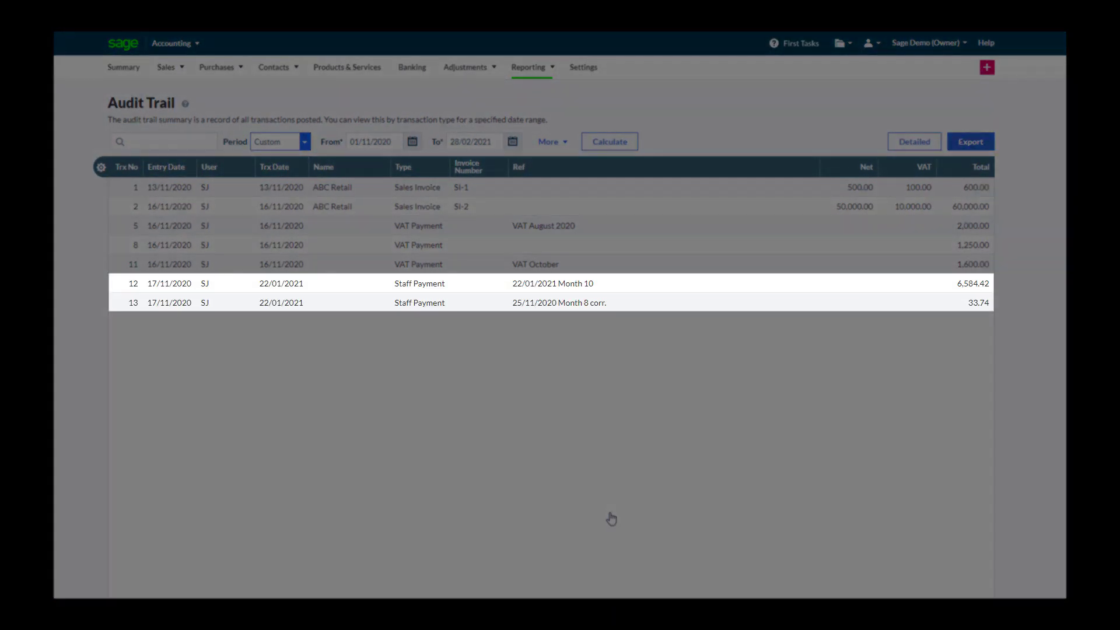